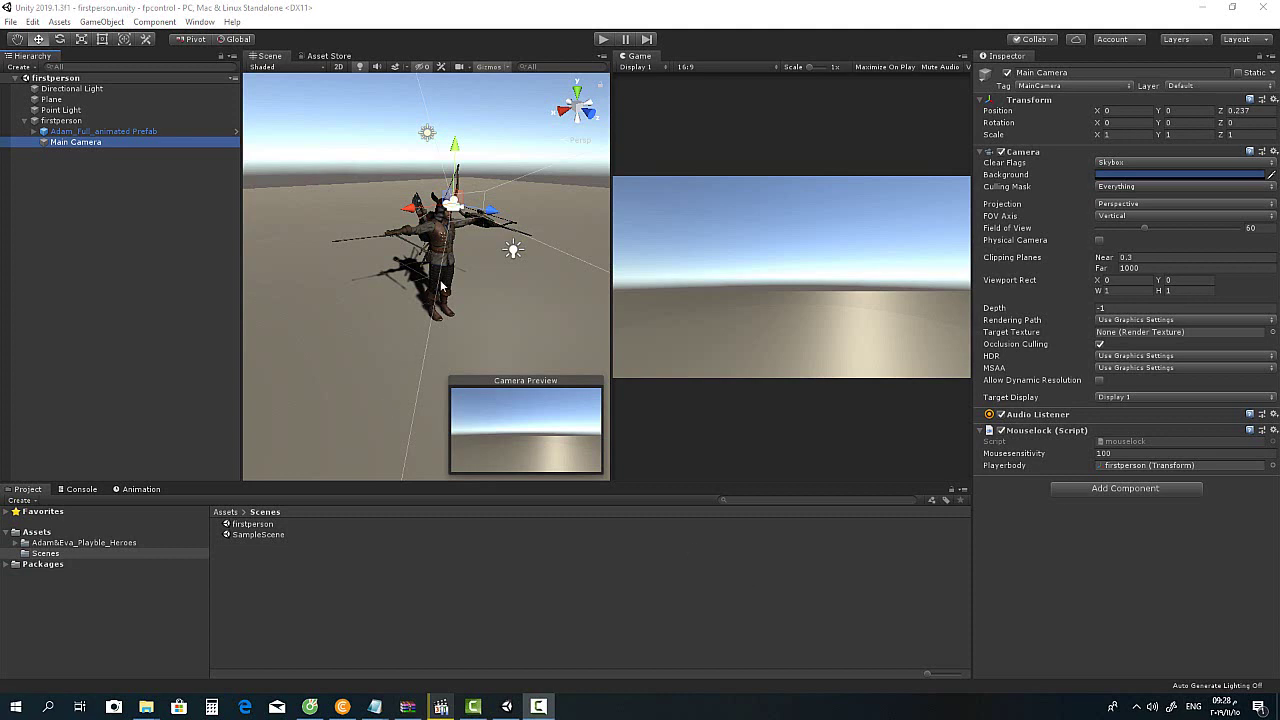
left_click(66, 121)
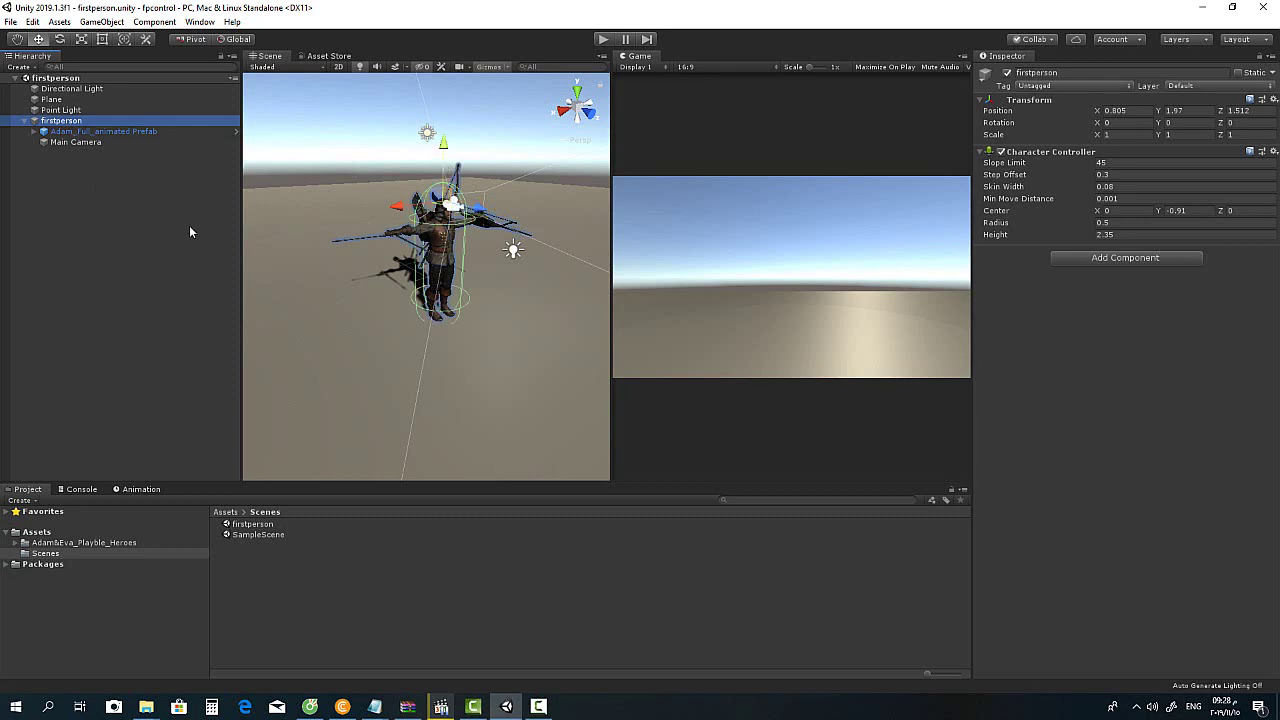
left_click(84, 145)
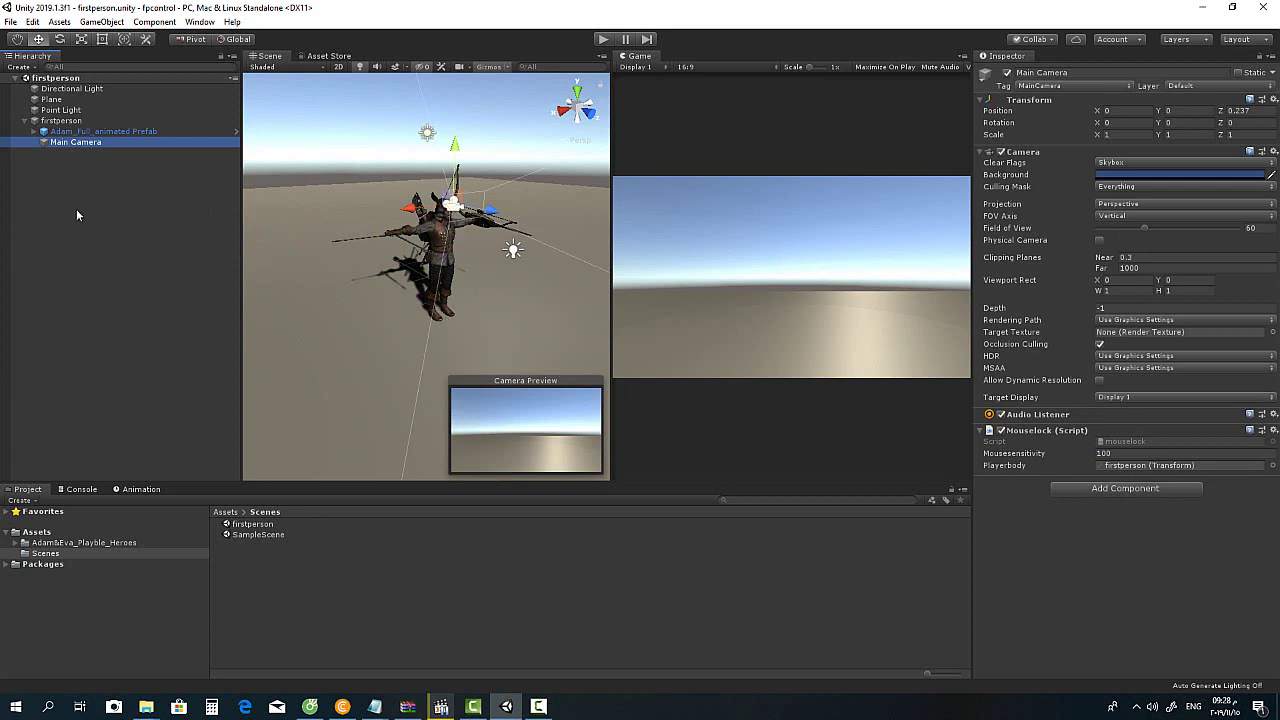
left_click(100, 131)
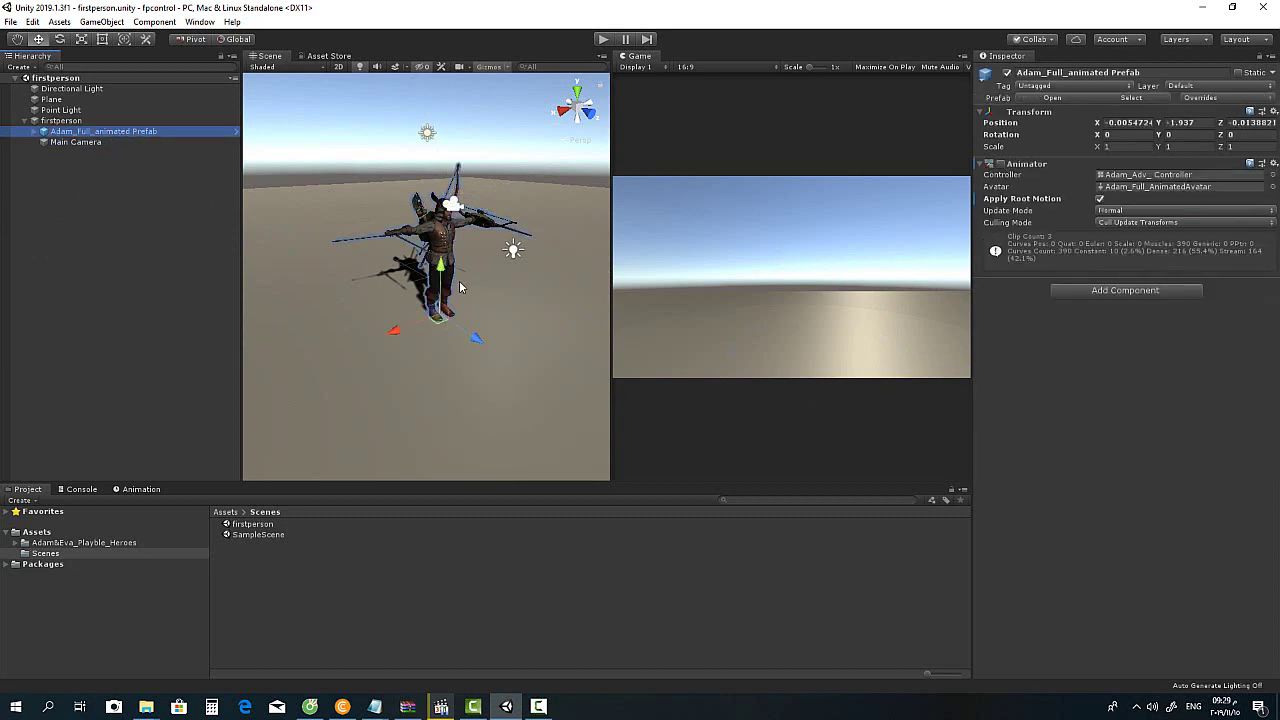
left_click(64, 144)
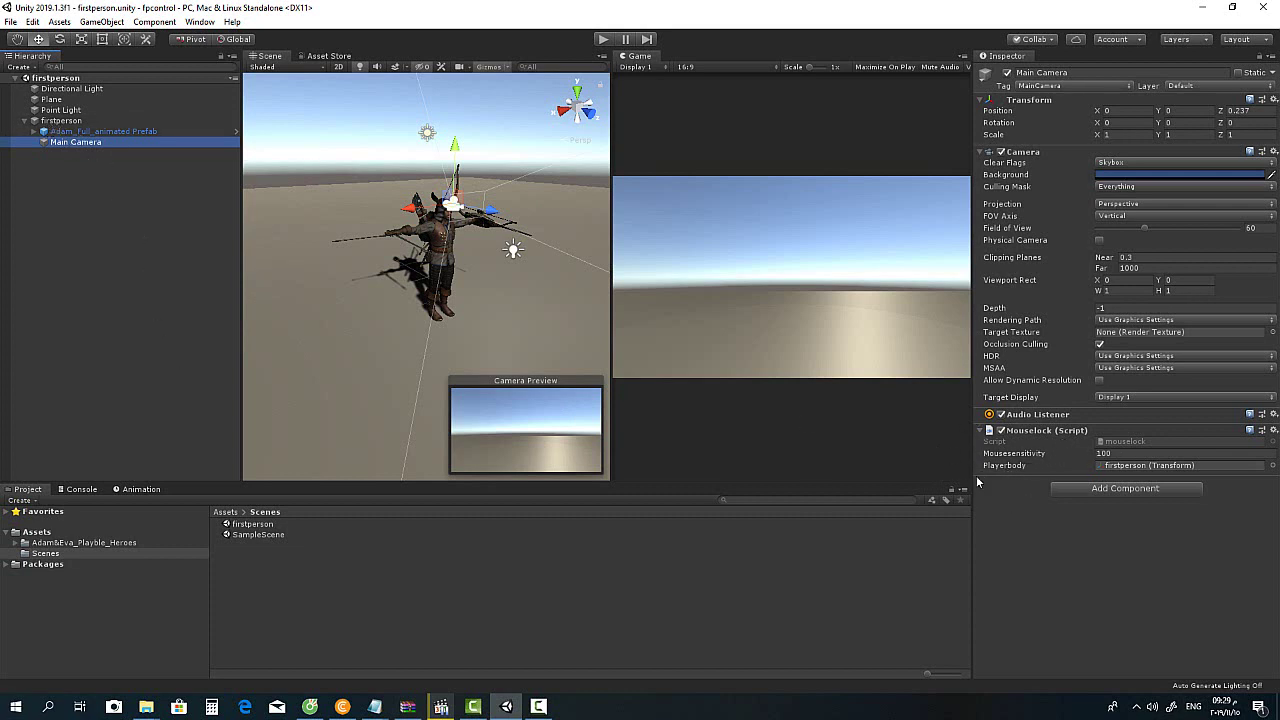
left_click(603, 40)
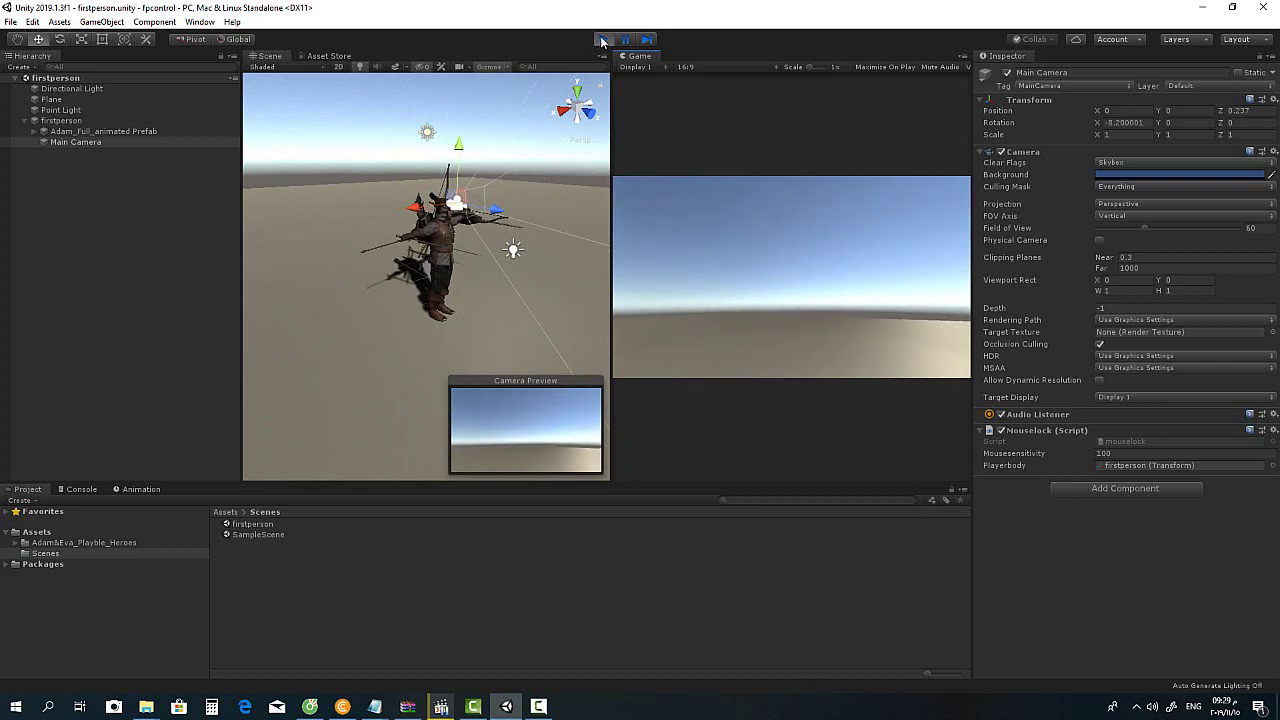
key("ctrl+p")
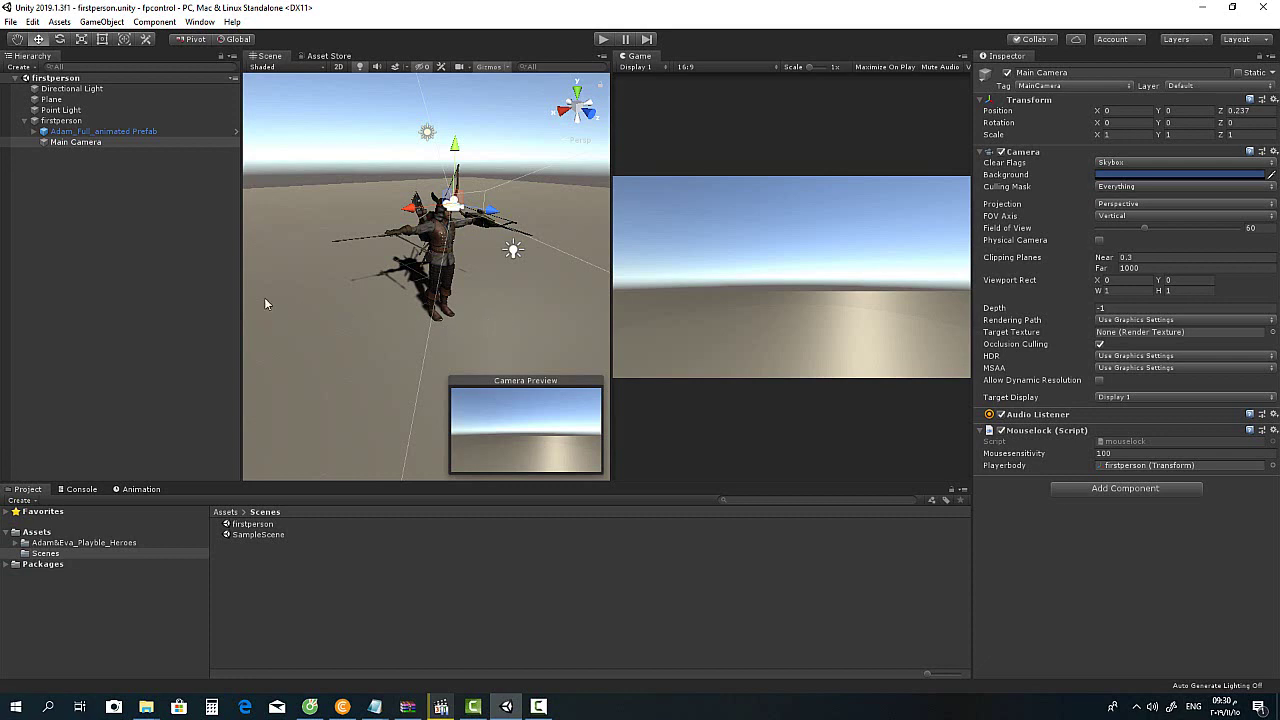
Step: Create a new 'playermovement' script component on the firstperson object via Add Component
left_click(60, 121)
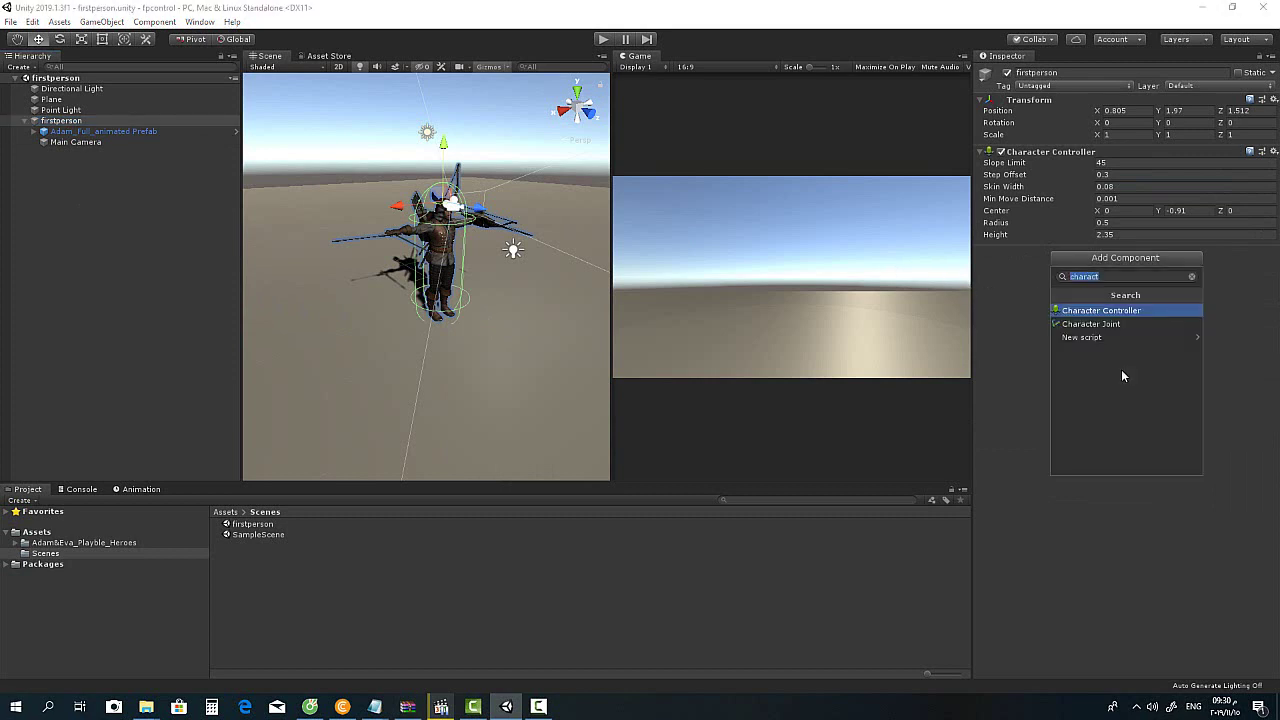
key("BackSpace")
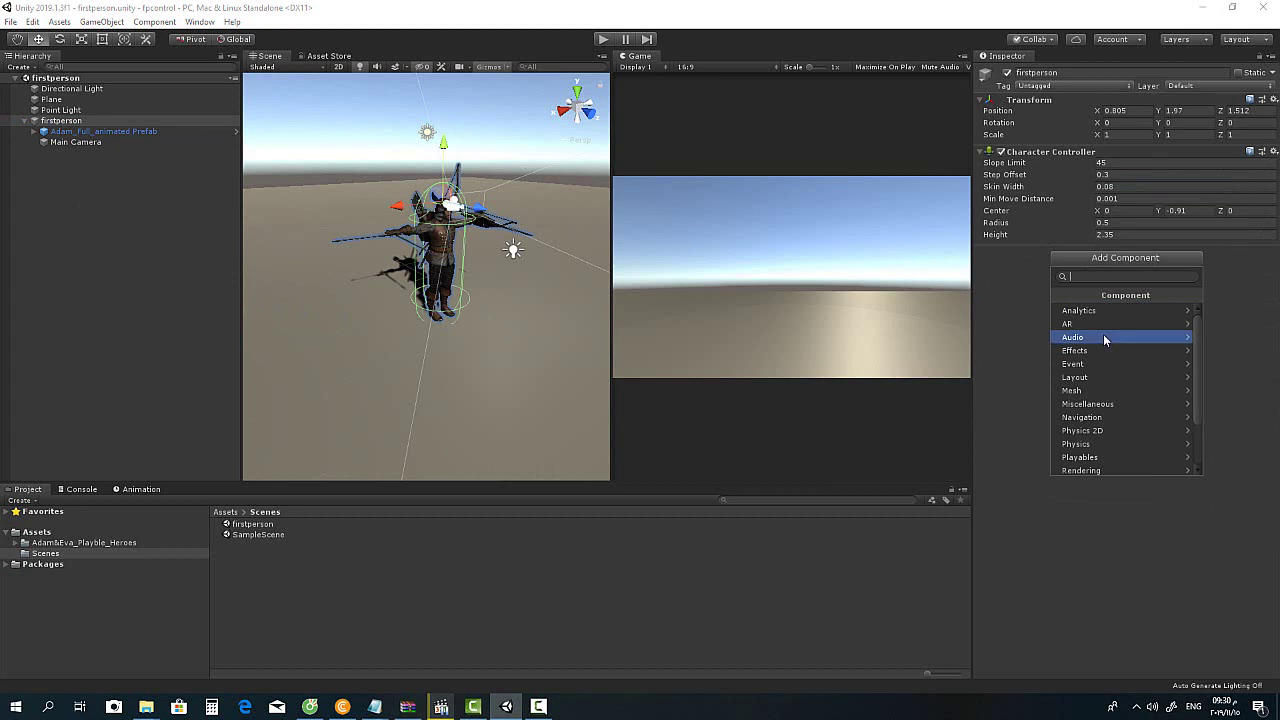
type("player")
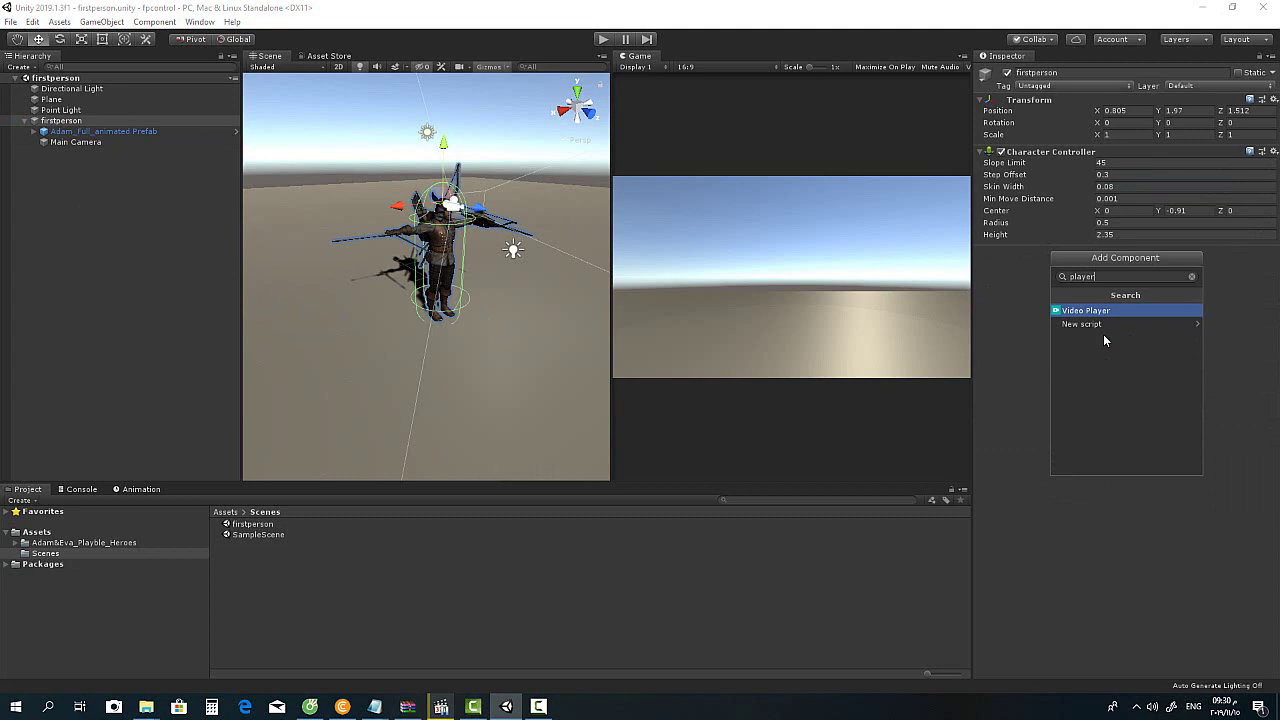
type("movem")
type("ent")
left_click(1086, 311)
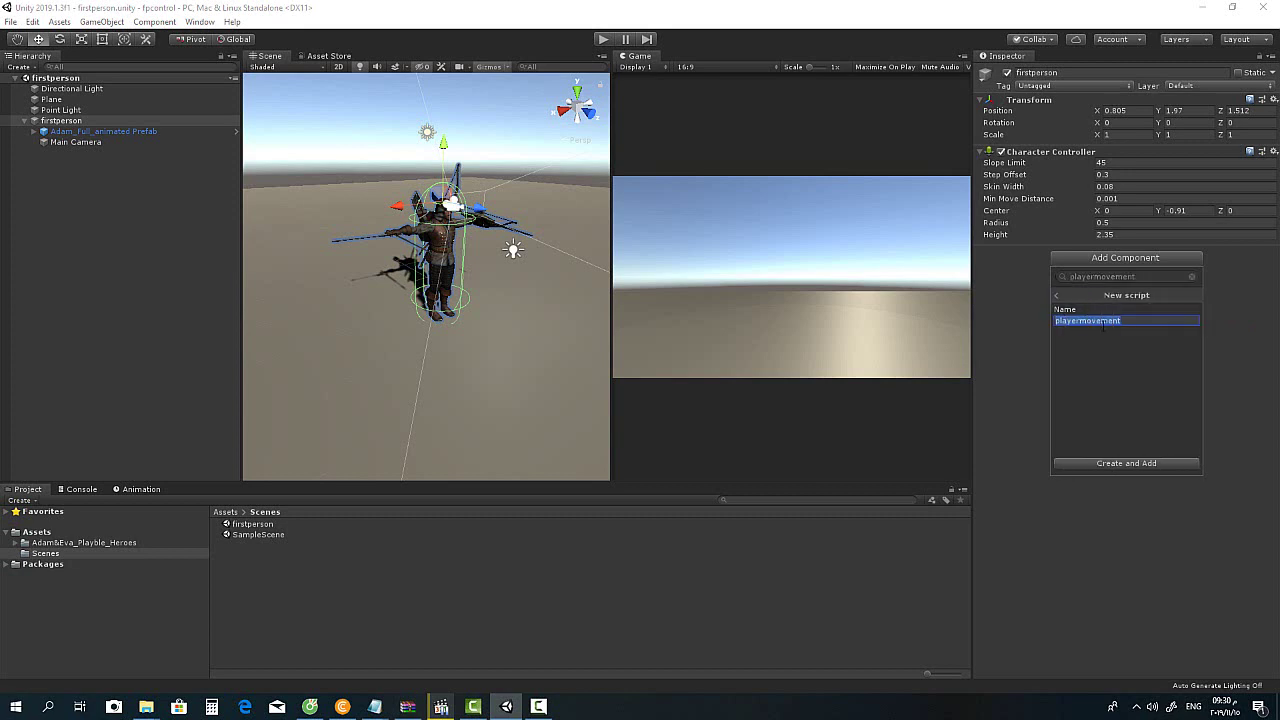
left_click(1120, 464)
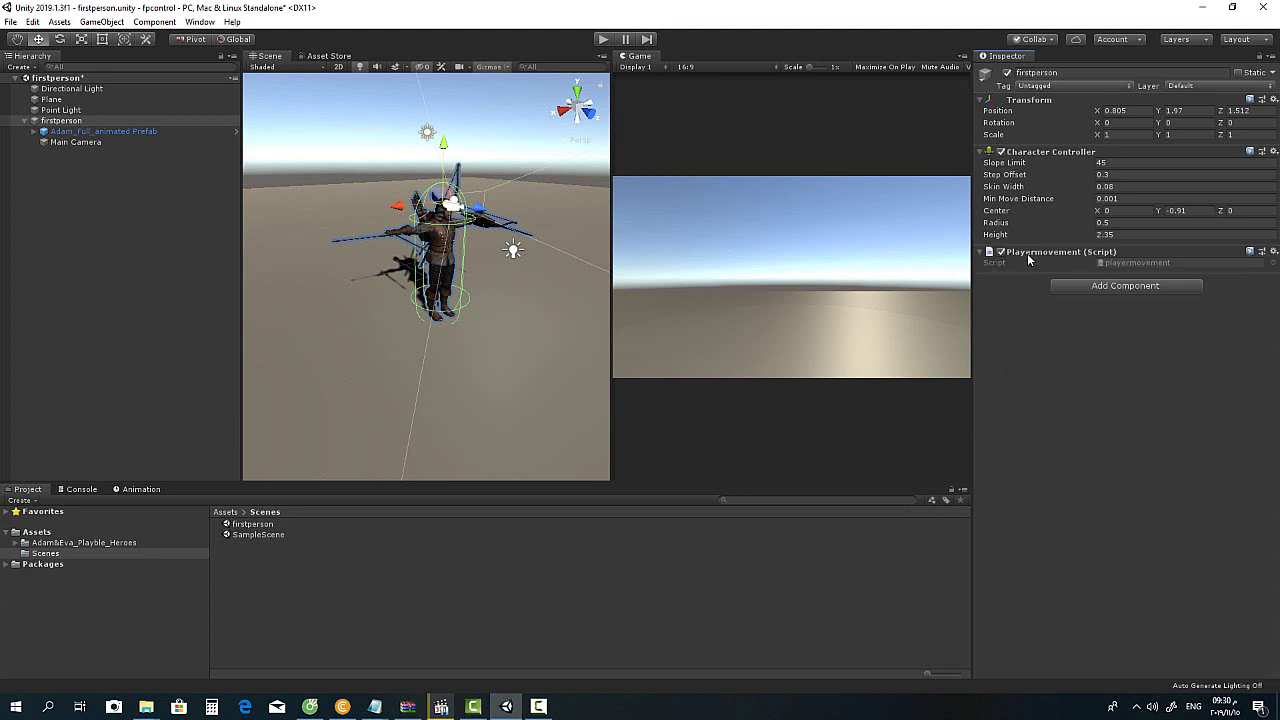
Step: Open the playermovement script from Assets in Visual Studio, then return to Unity
left_click(38, 532)
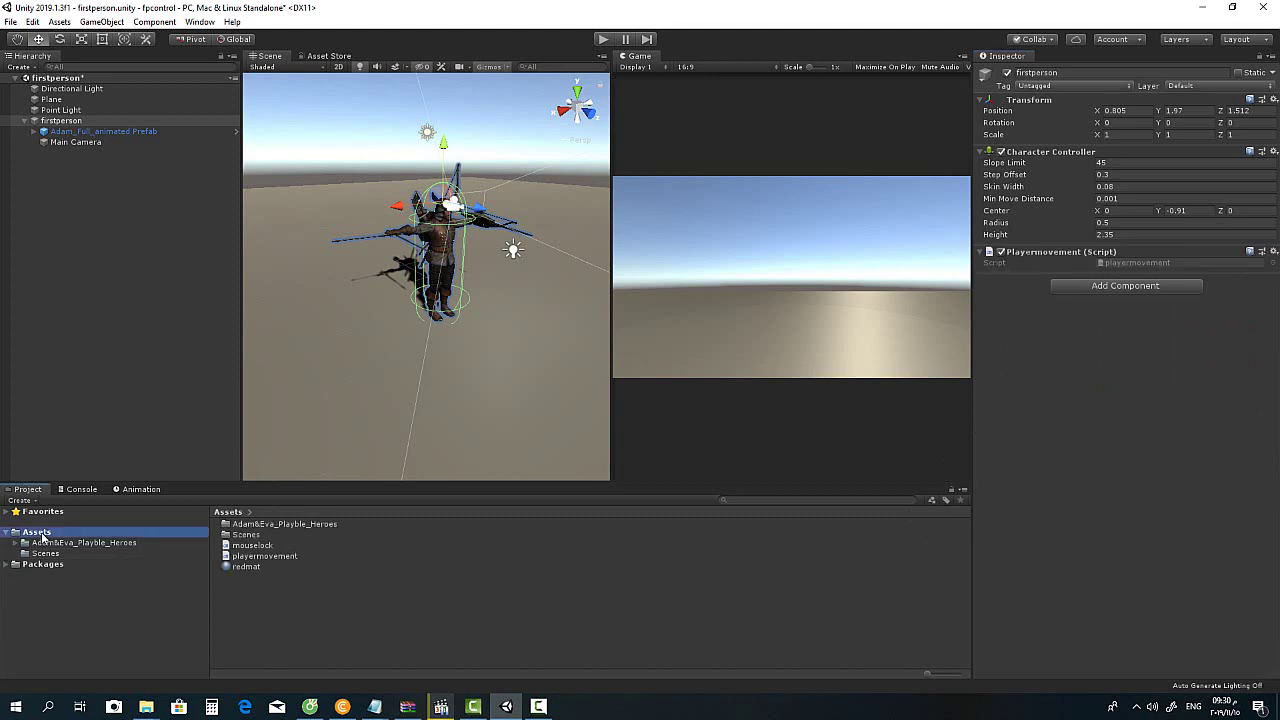
left_click(303, 557)
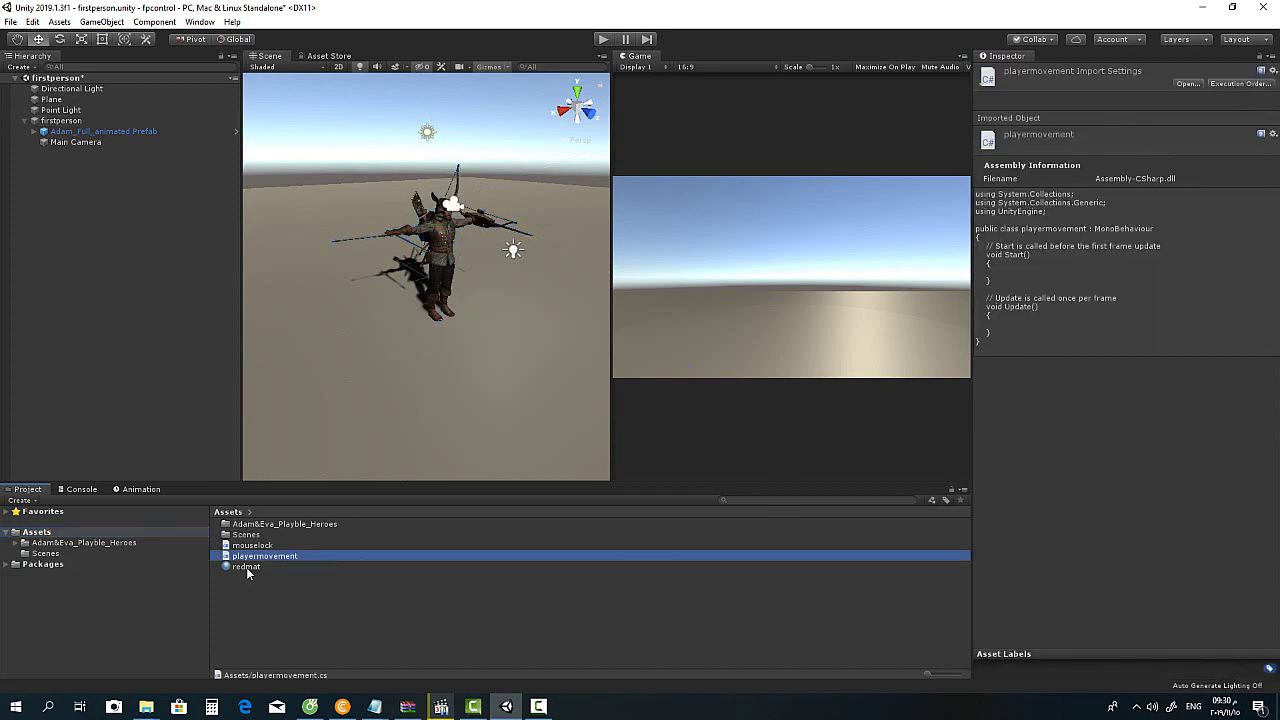
left_click(62, 121)
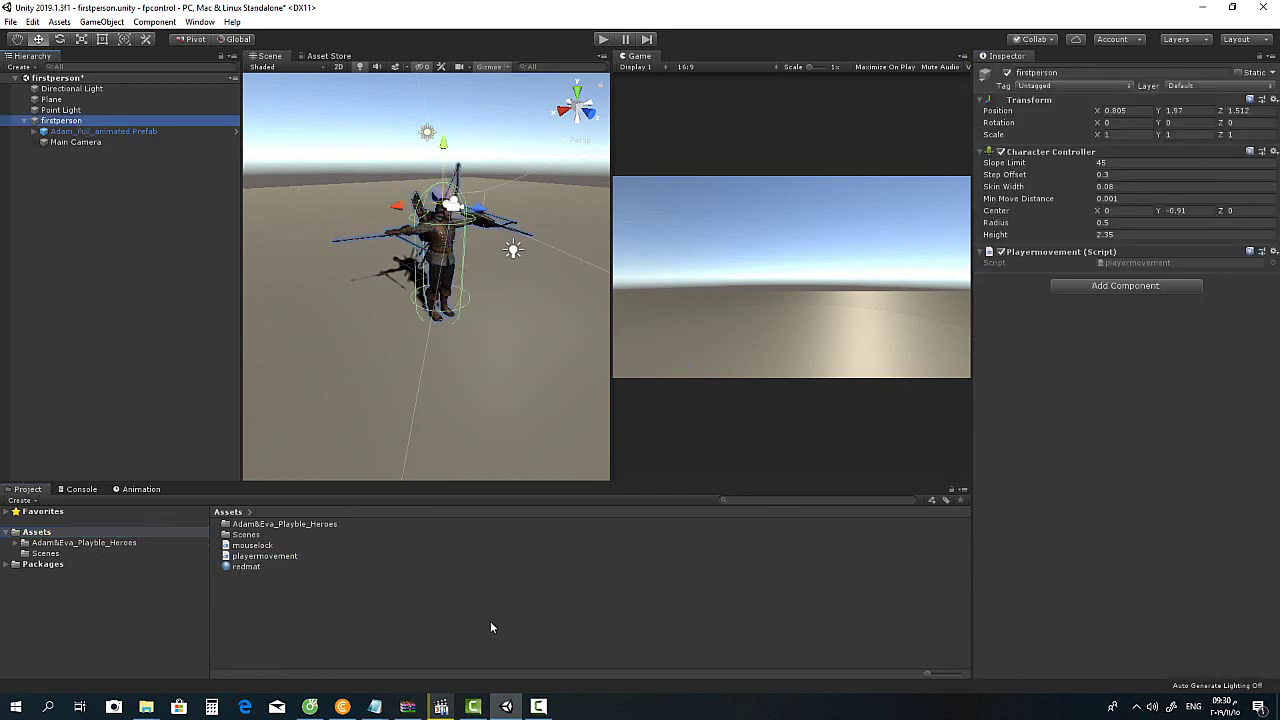
left_click(266, 558)
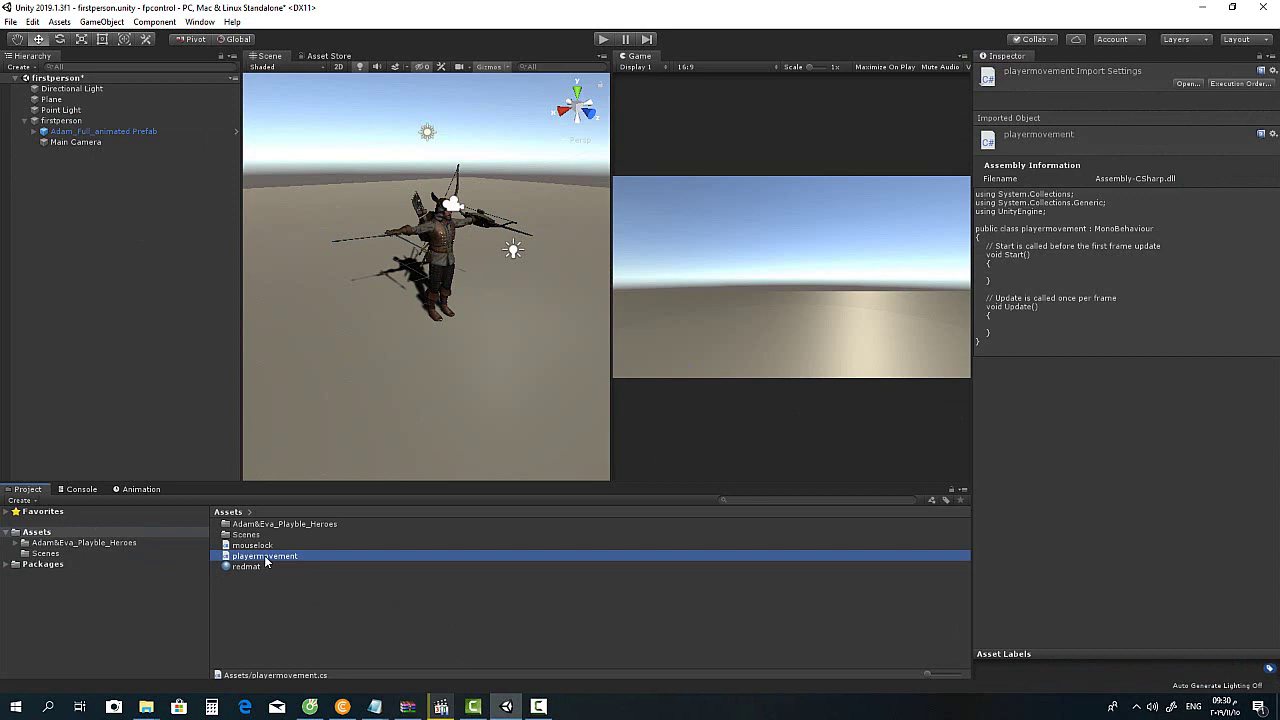
double_click(266, 558)
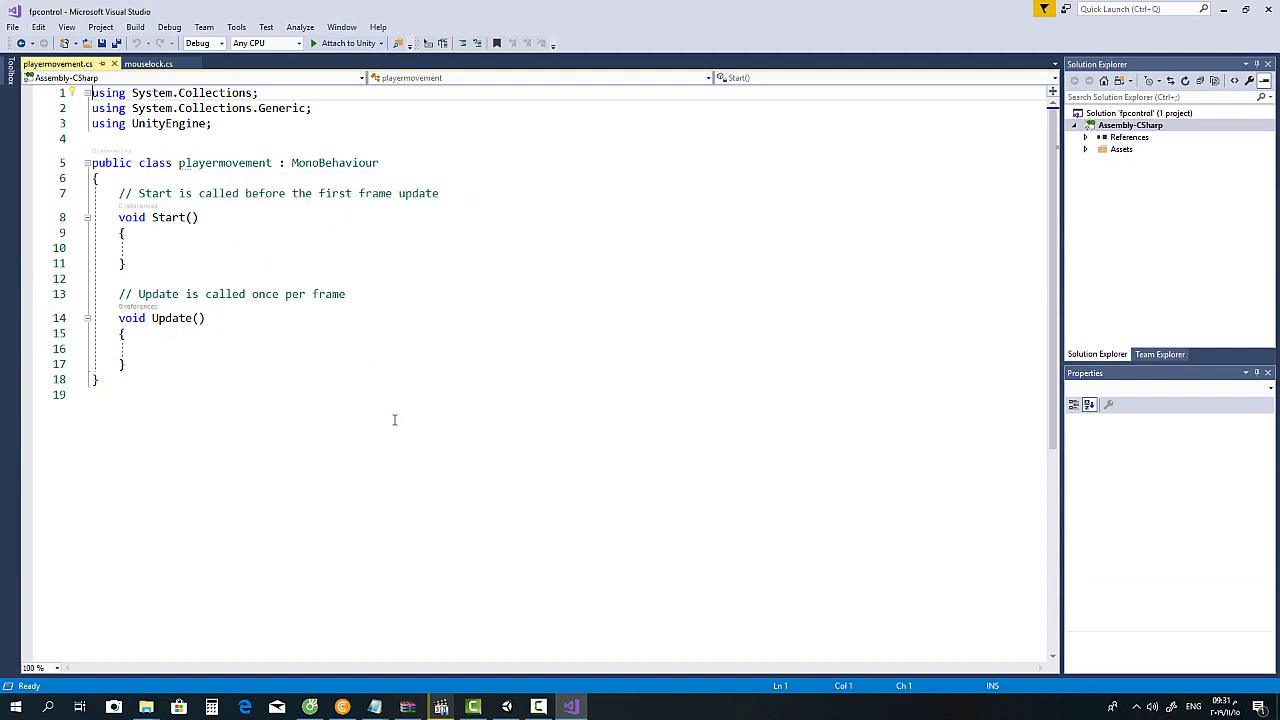
left_click(162, 349)
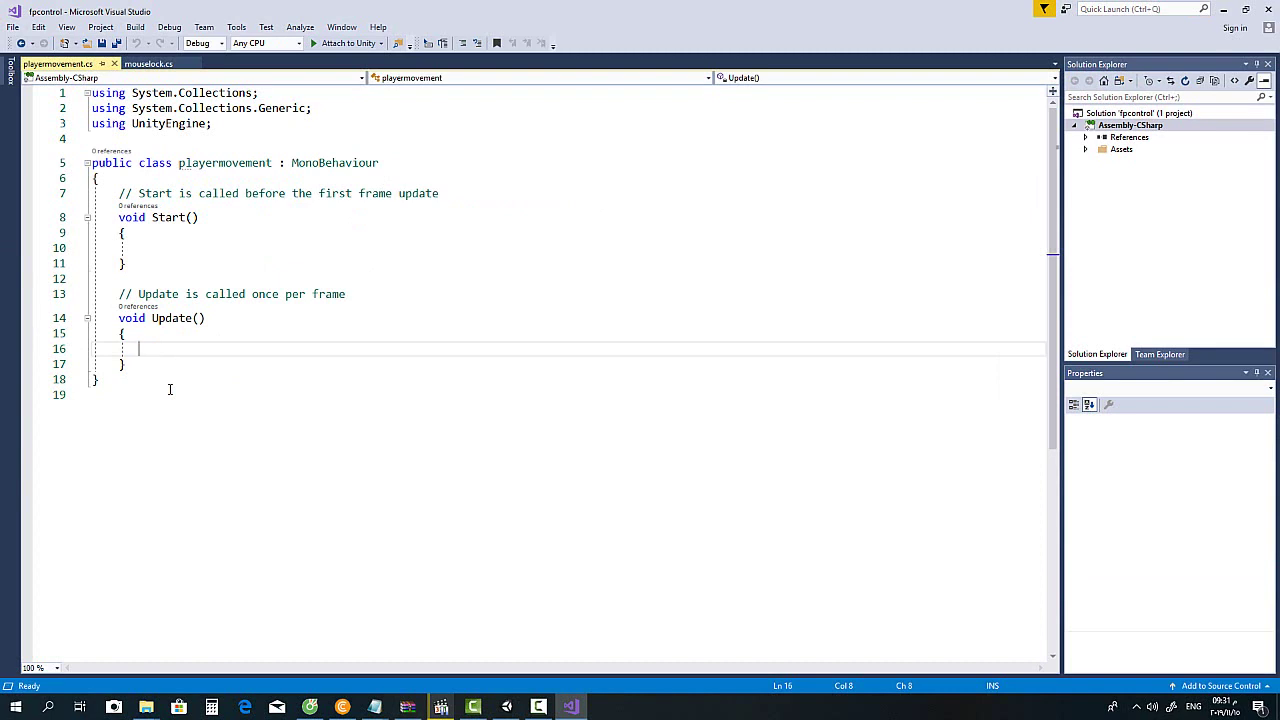
left_click(506, 707)
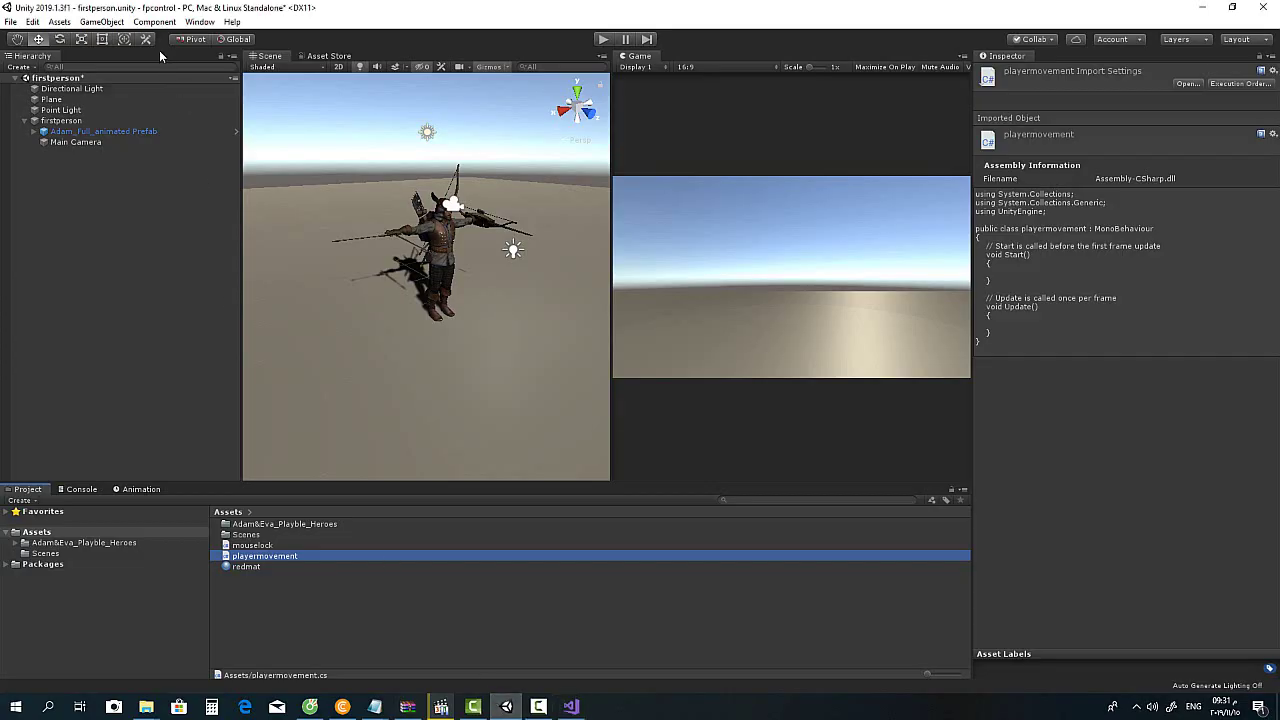
left_click(33, 21)
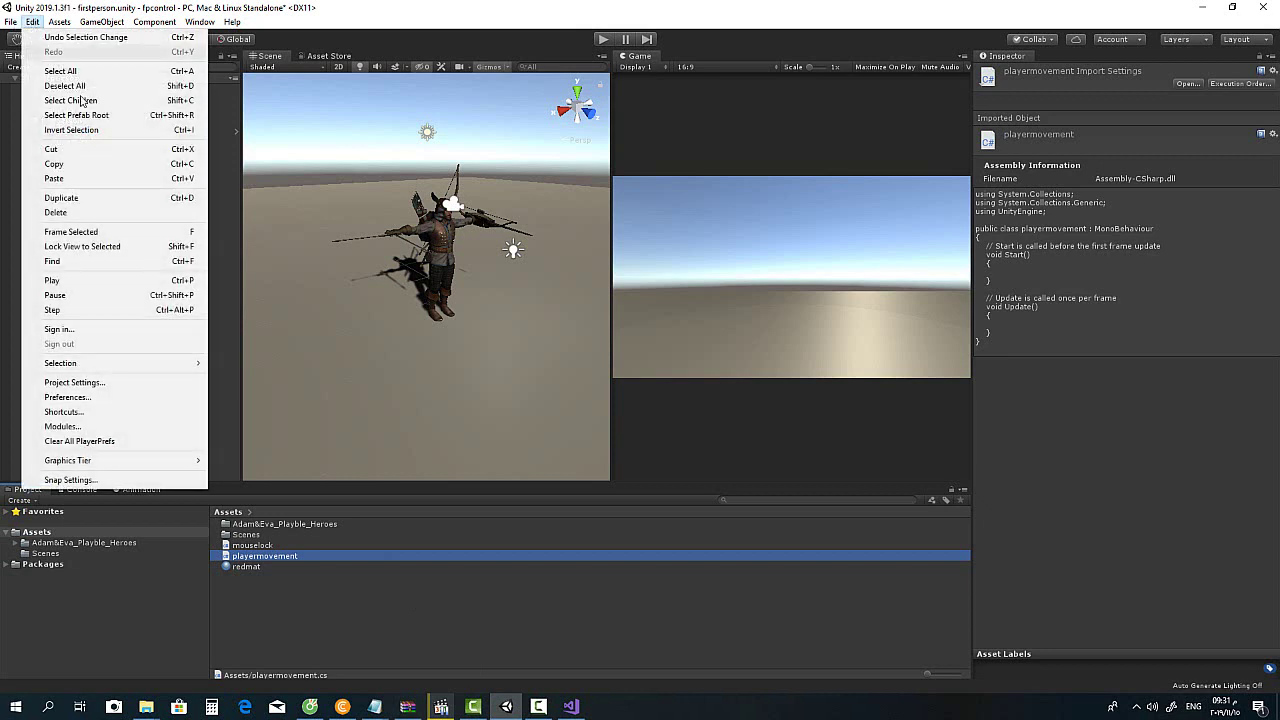
left_click(100, 382)
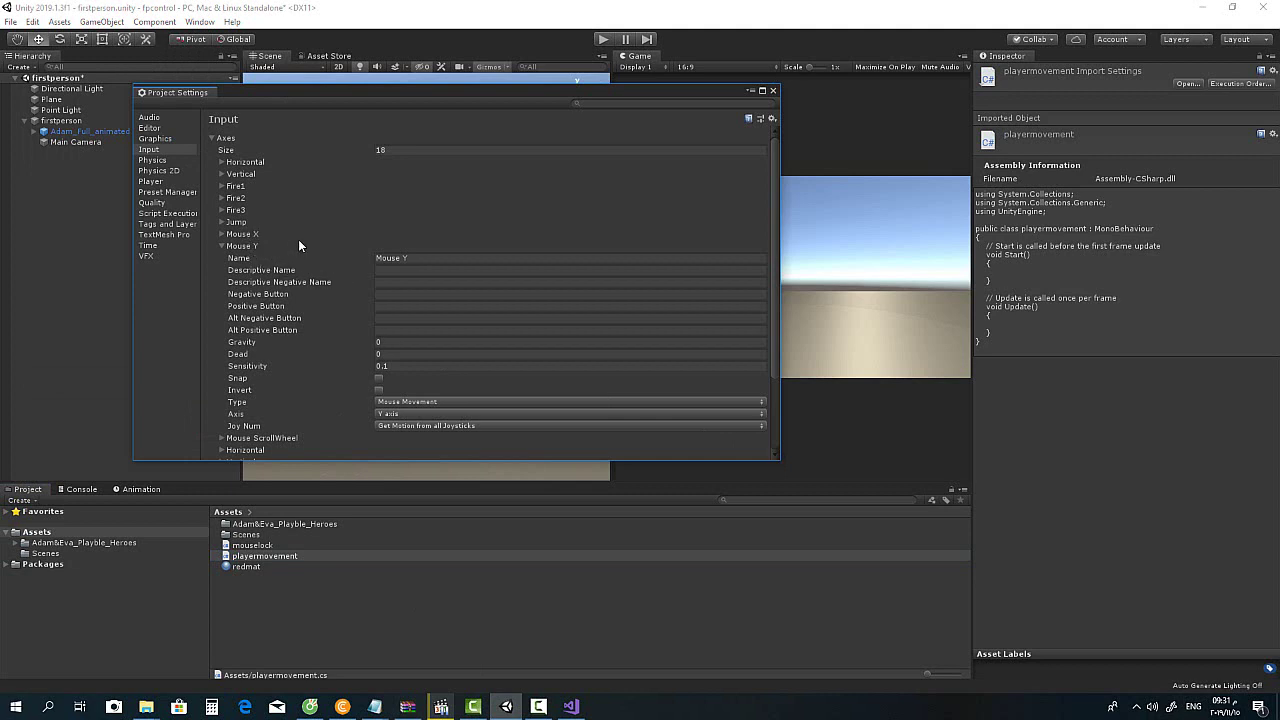
left_click(222, 246)
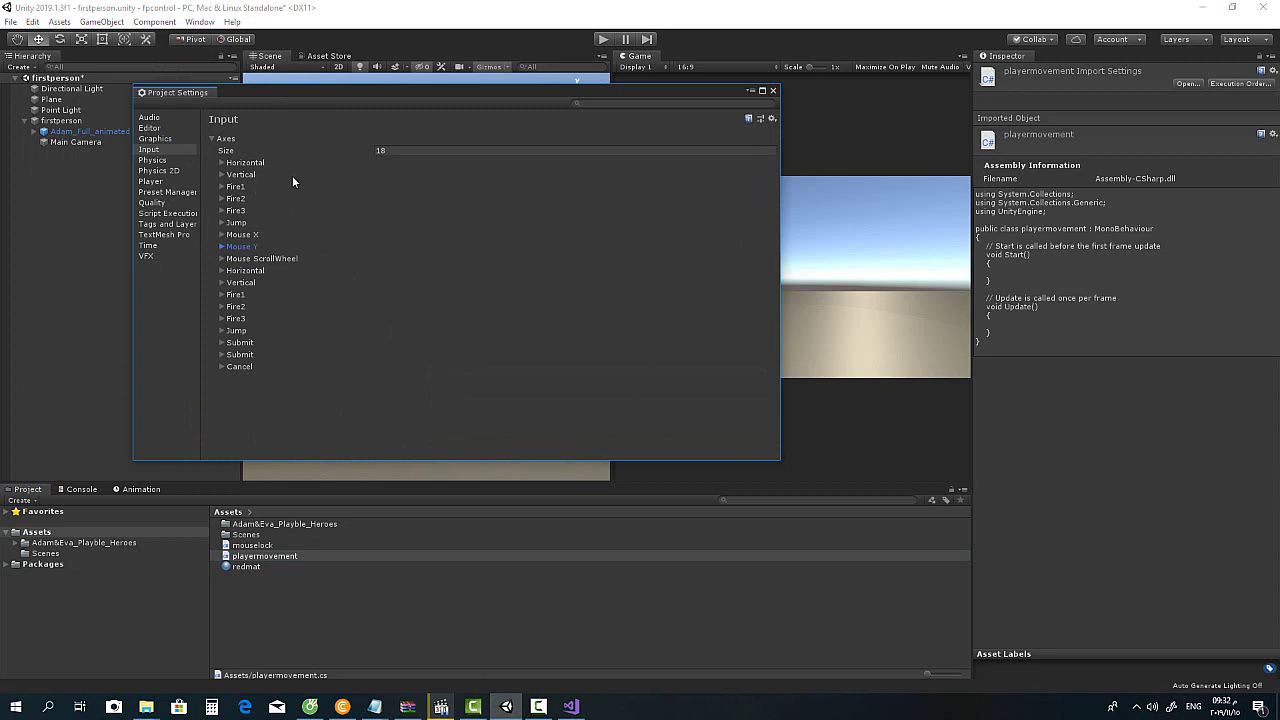
left_click(772, 90)
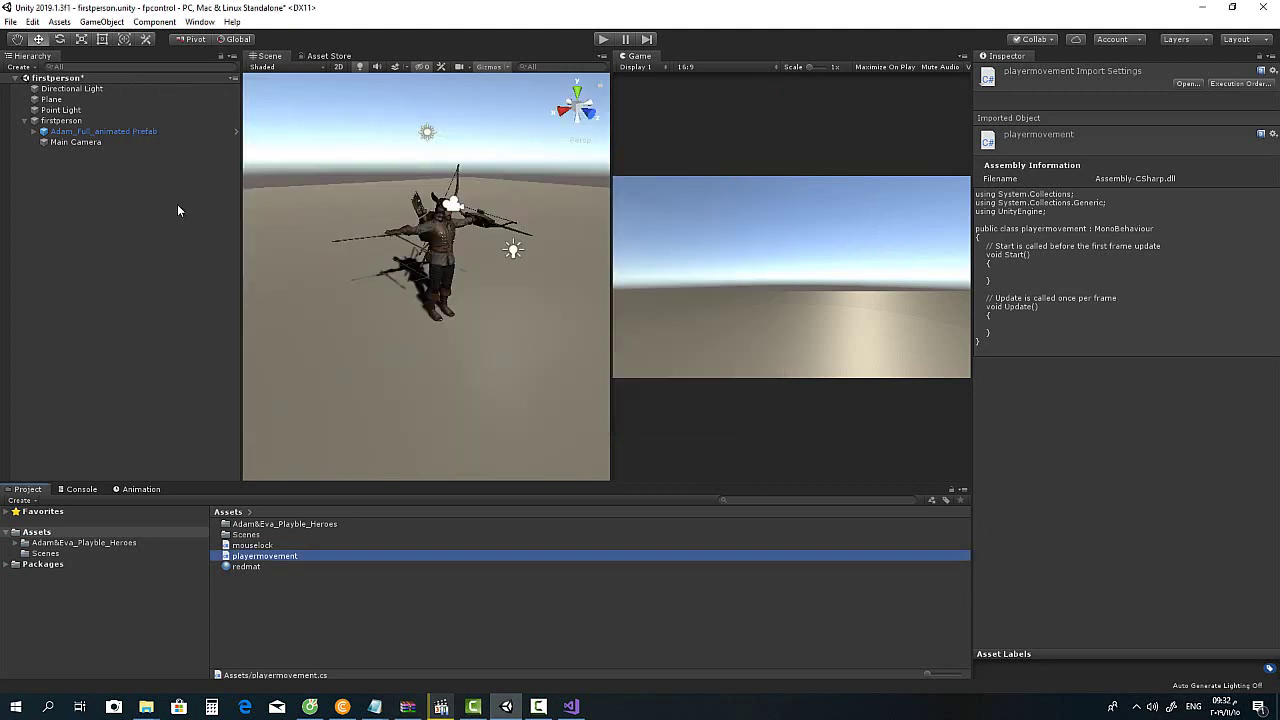
Step: Drag the firstperson character with the move gizmo to X 0.353, Z 1.29
left_click(64, 121)
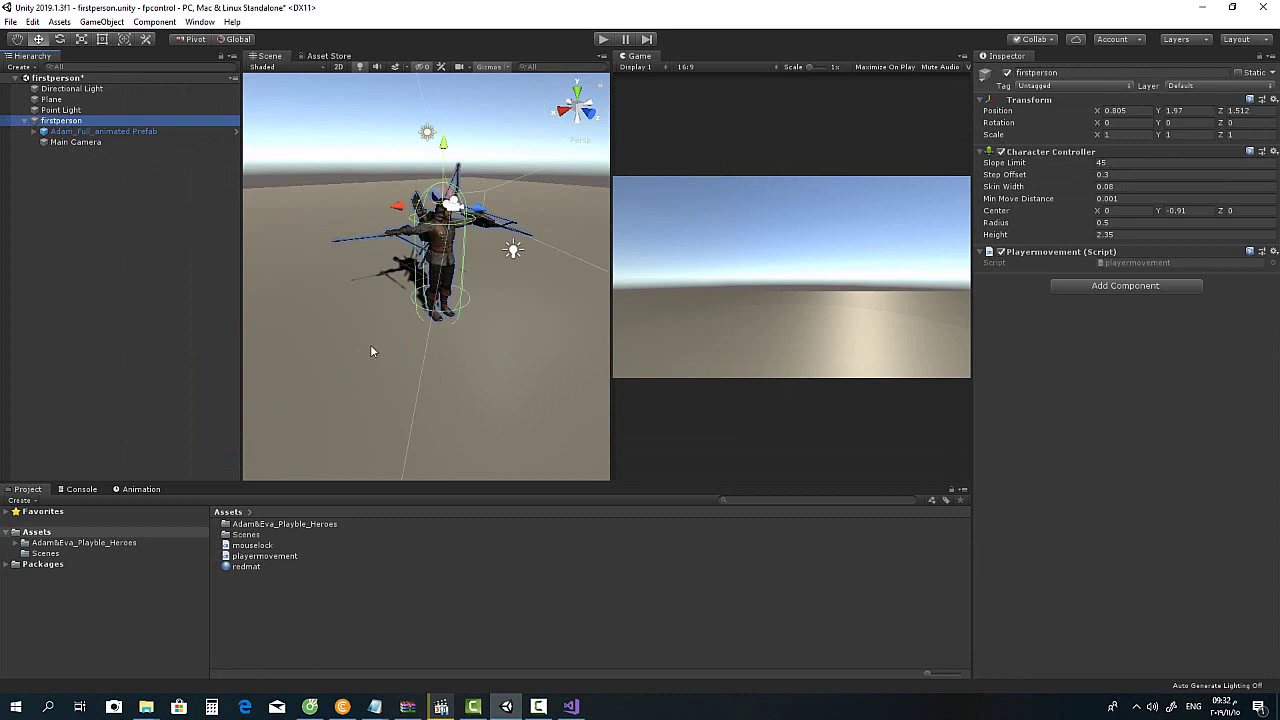
mouse_move(478, 210)
left_mouse_down()
mouse_move(461, 220)
mouse_move(487, 240)
left_mouse_up()
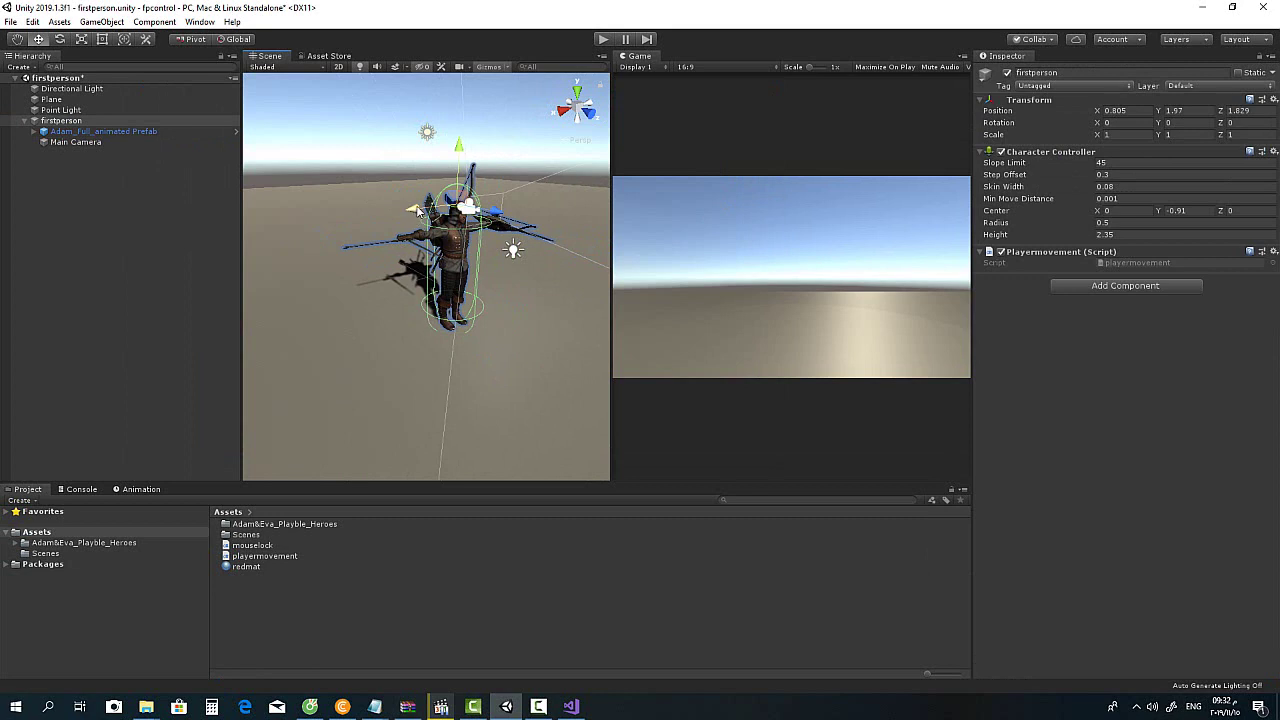
left_click_drag(418, 208, 440, 213)
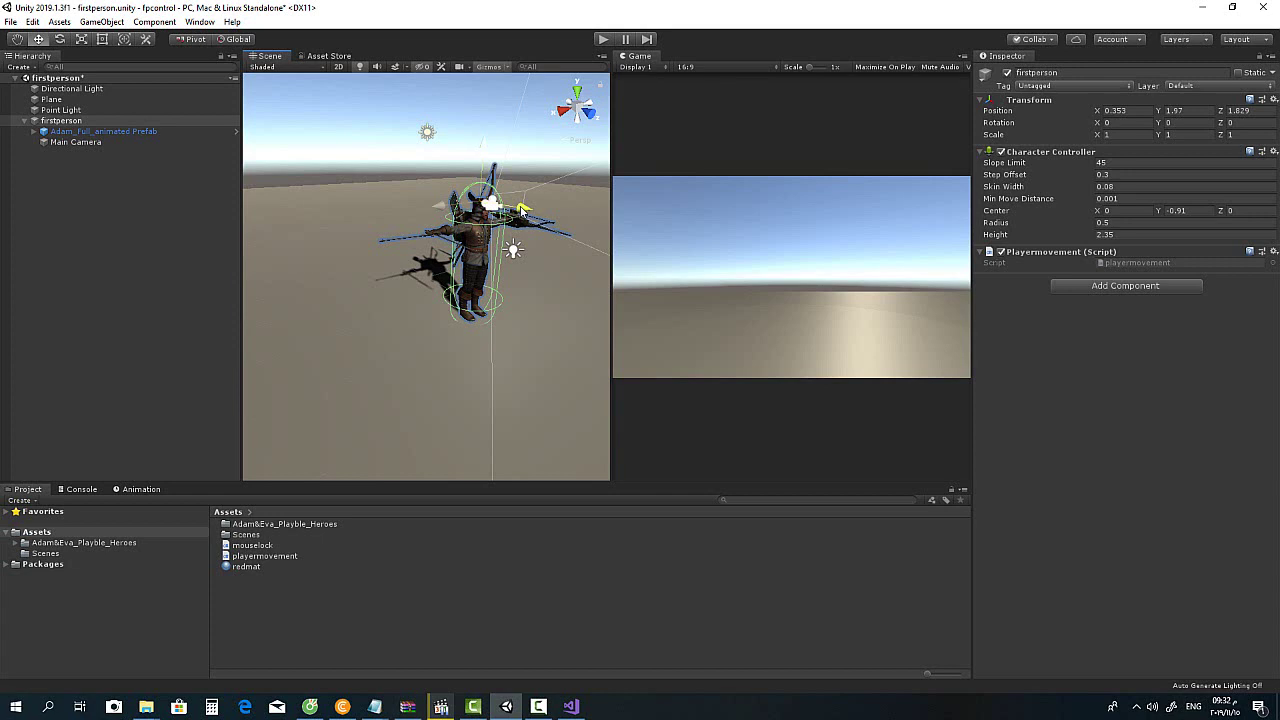
left_click_drag(519, 210, 546, 218)
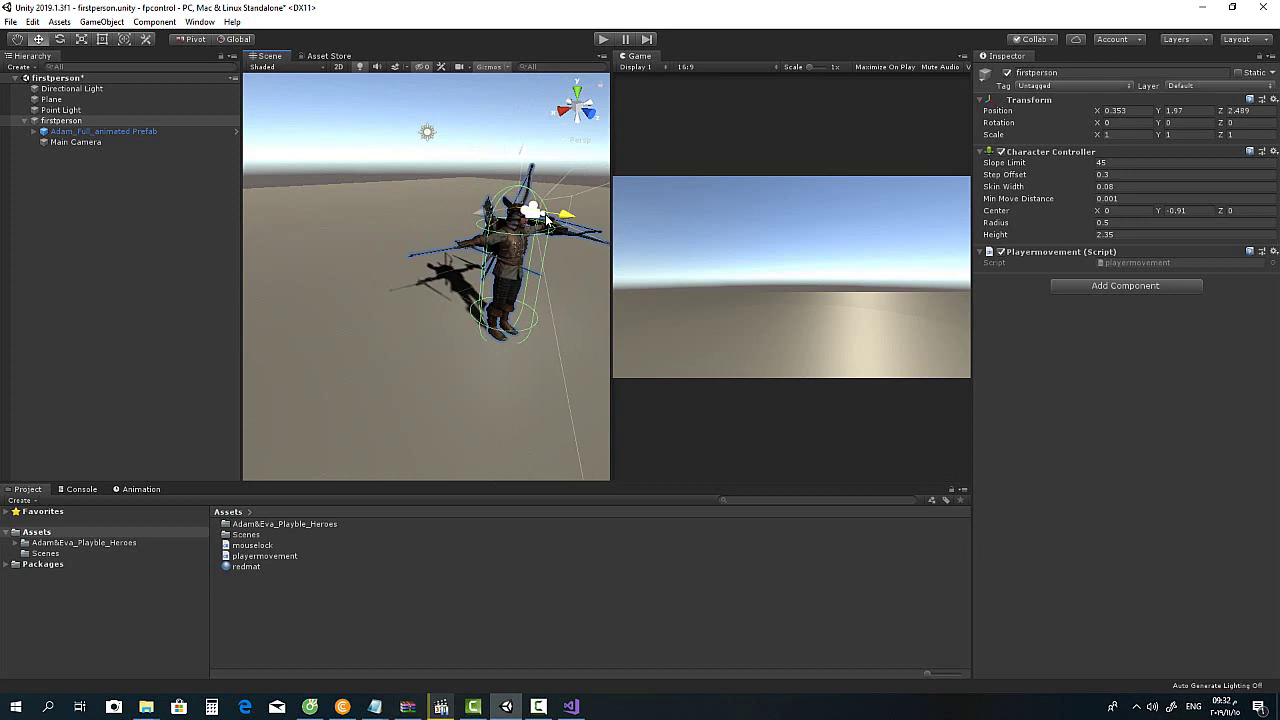
left_click_drag(546, 218, 492, 207)
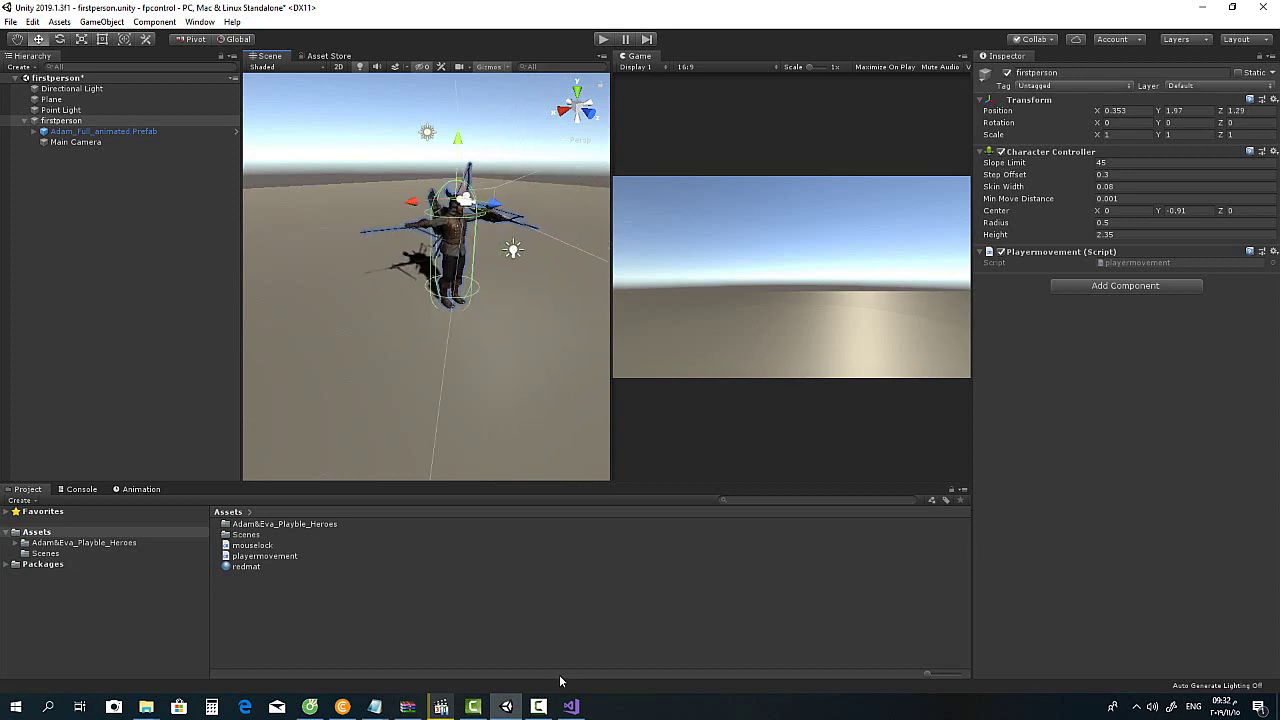
left_click(571, 707)
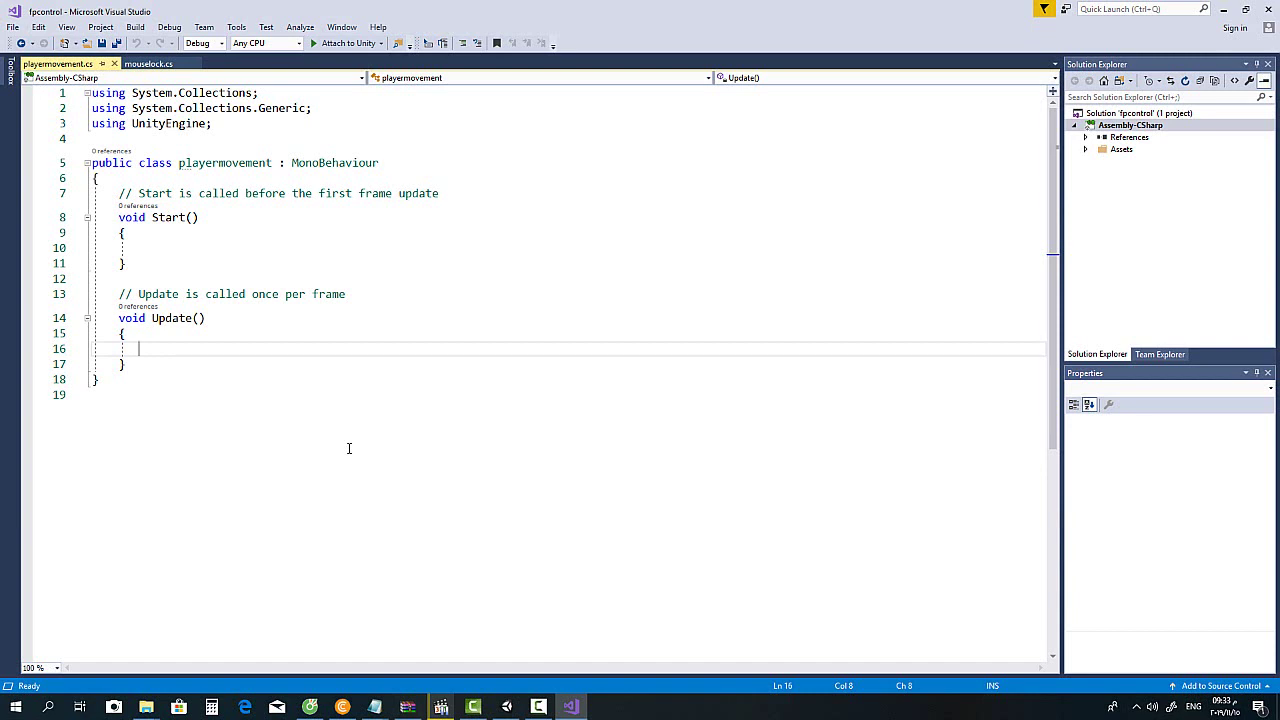
Step: Copy float x = Input.GetAxis("Horizontal"); from the Notepad reference into the empty Update() body
mouse_move(375, 706)
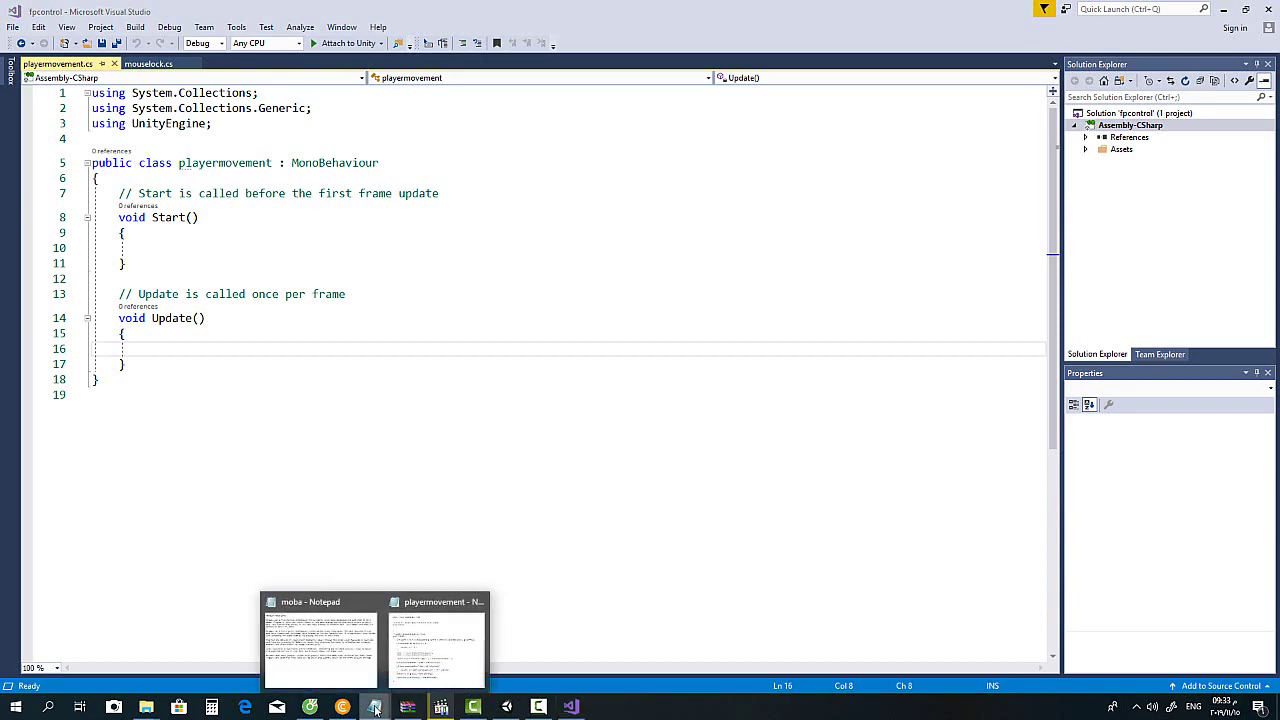
left_click(440, 640)
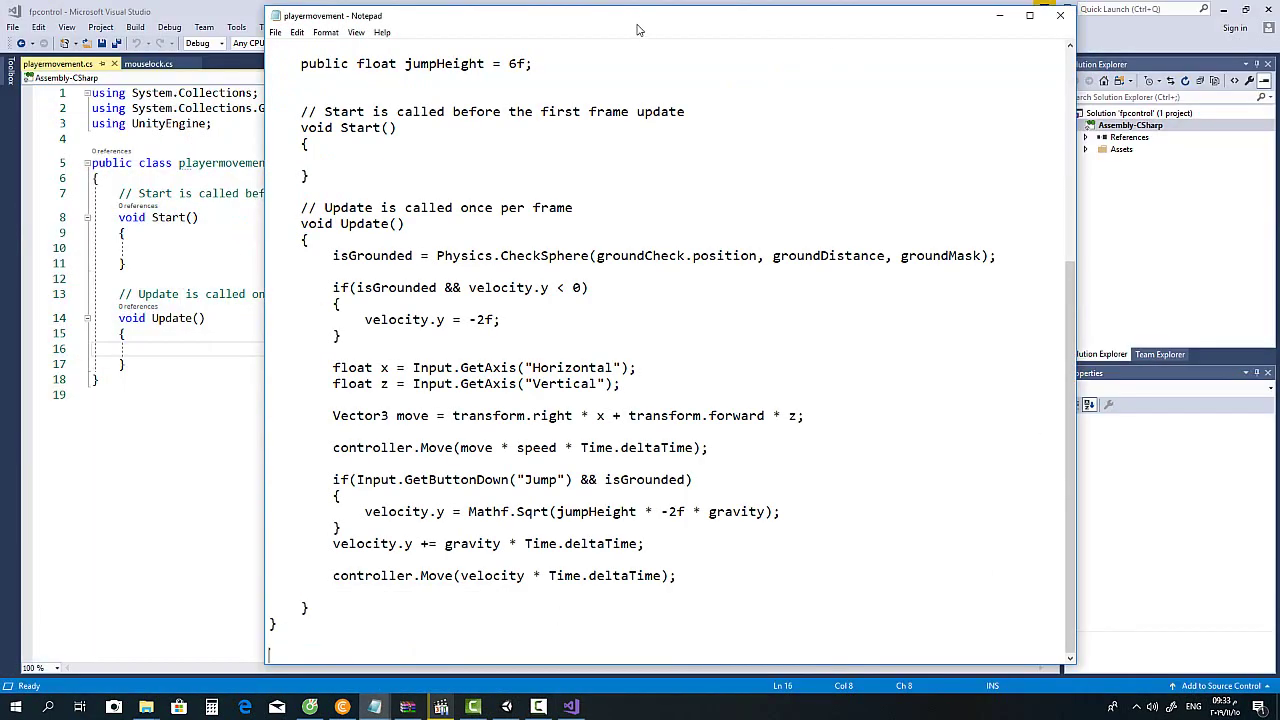
left_click_drag(640, 21, 815, 16)
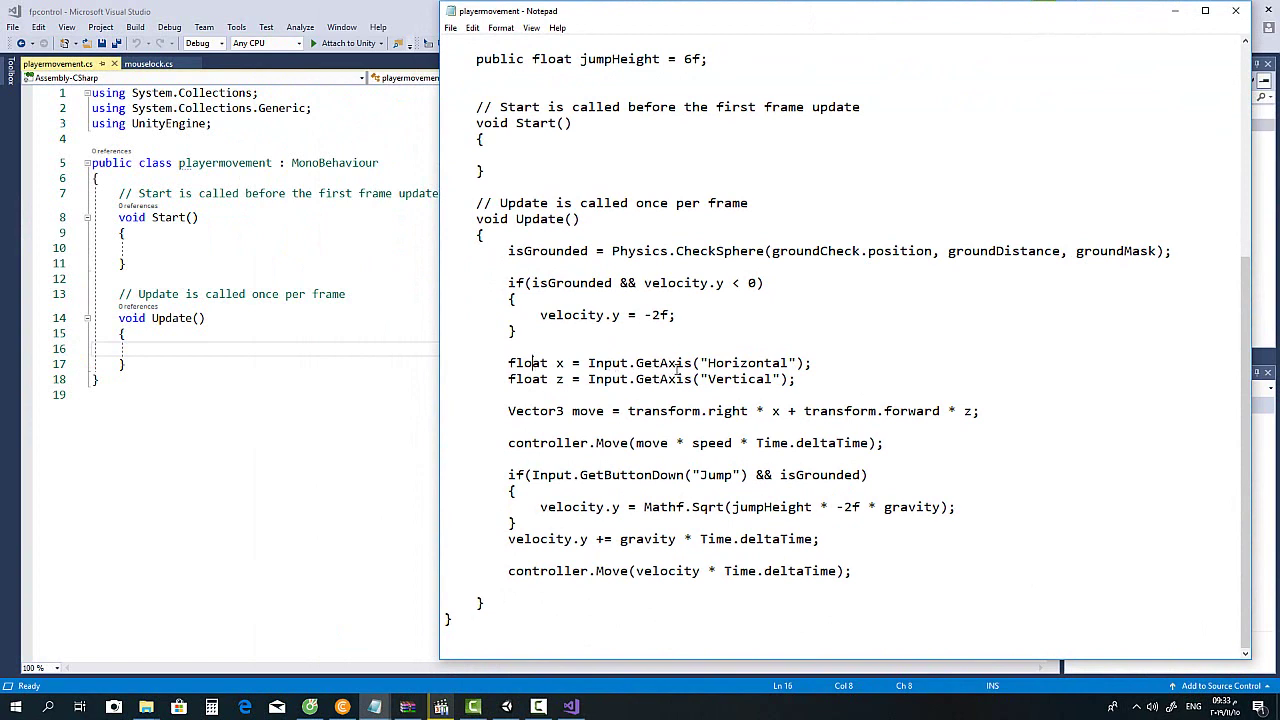
left_click_drag(812, 363, 502, 363)
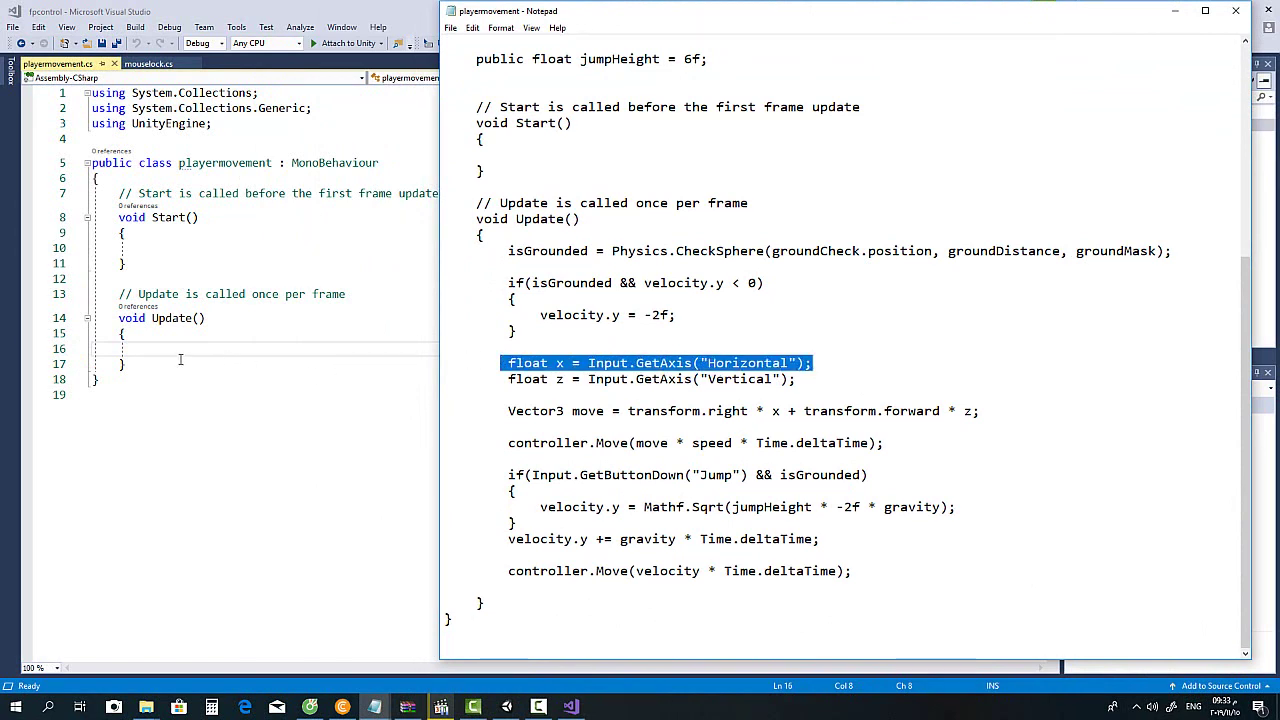
left_click(151, 349)
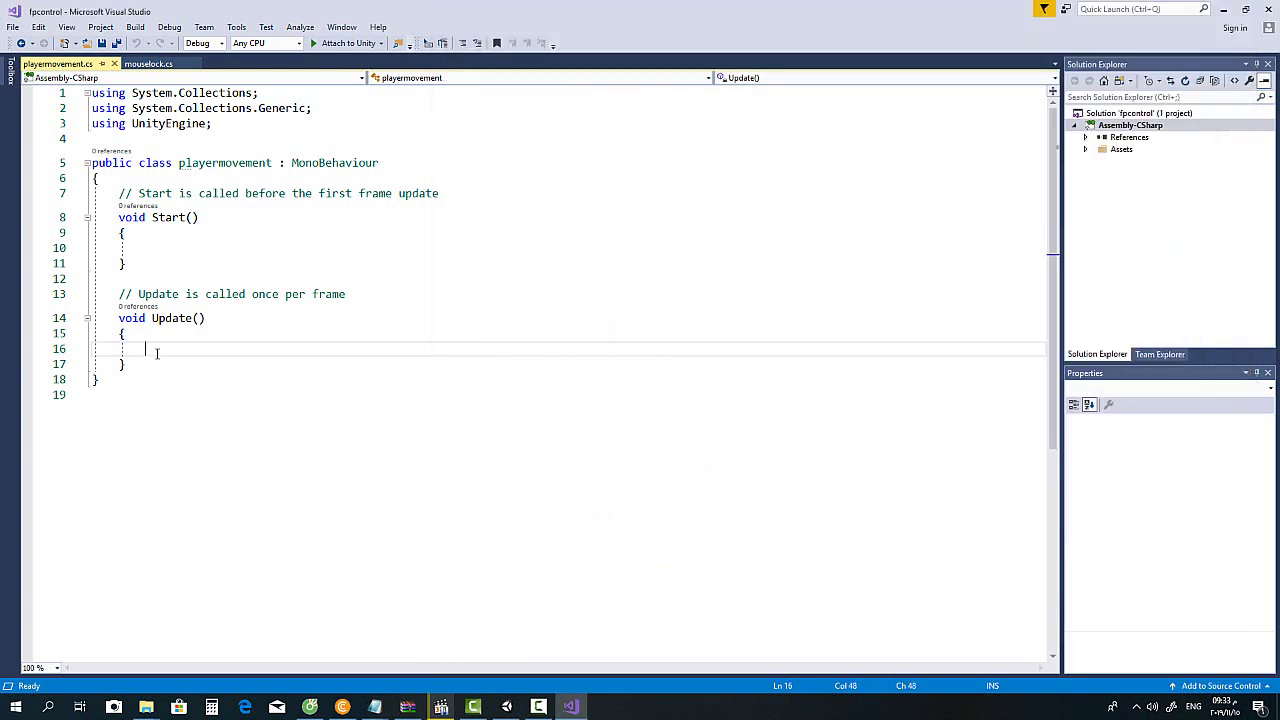
type("float x = Input.GetAxis(\"Horizontal\");")
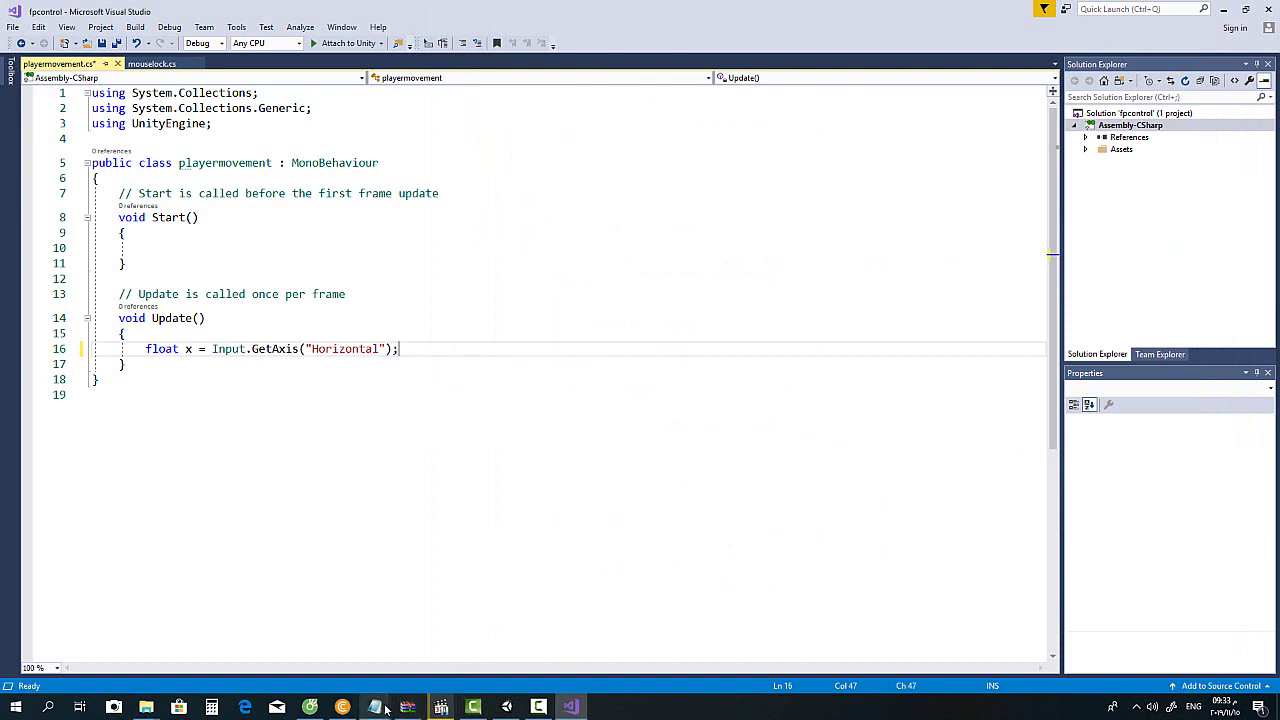
Step: Add float z = Input.GetAxis("Vertical"); below the float x line, followed by two blank lines
mouse_move(375, 706)
left_click(424, 662)
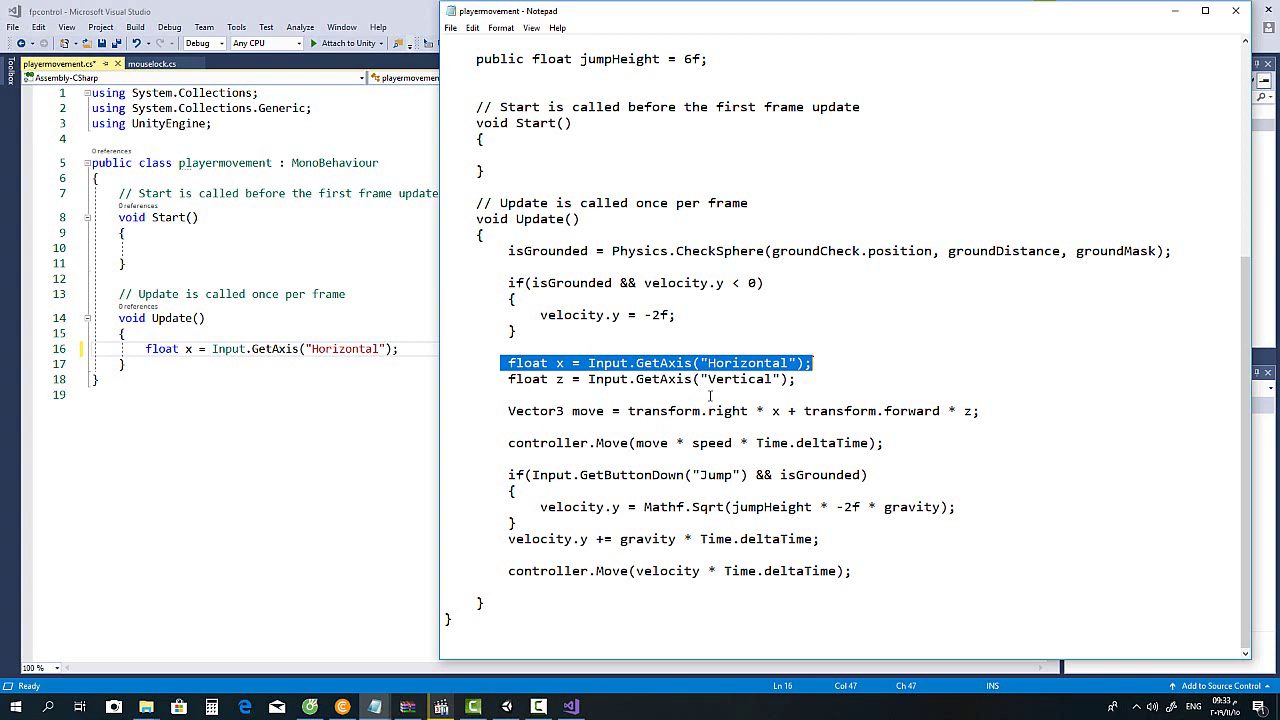
left_click_drag(797, 379, 724, 379)
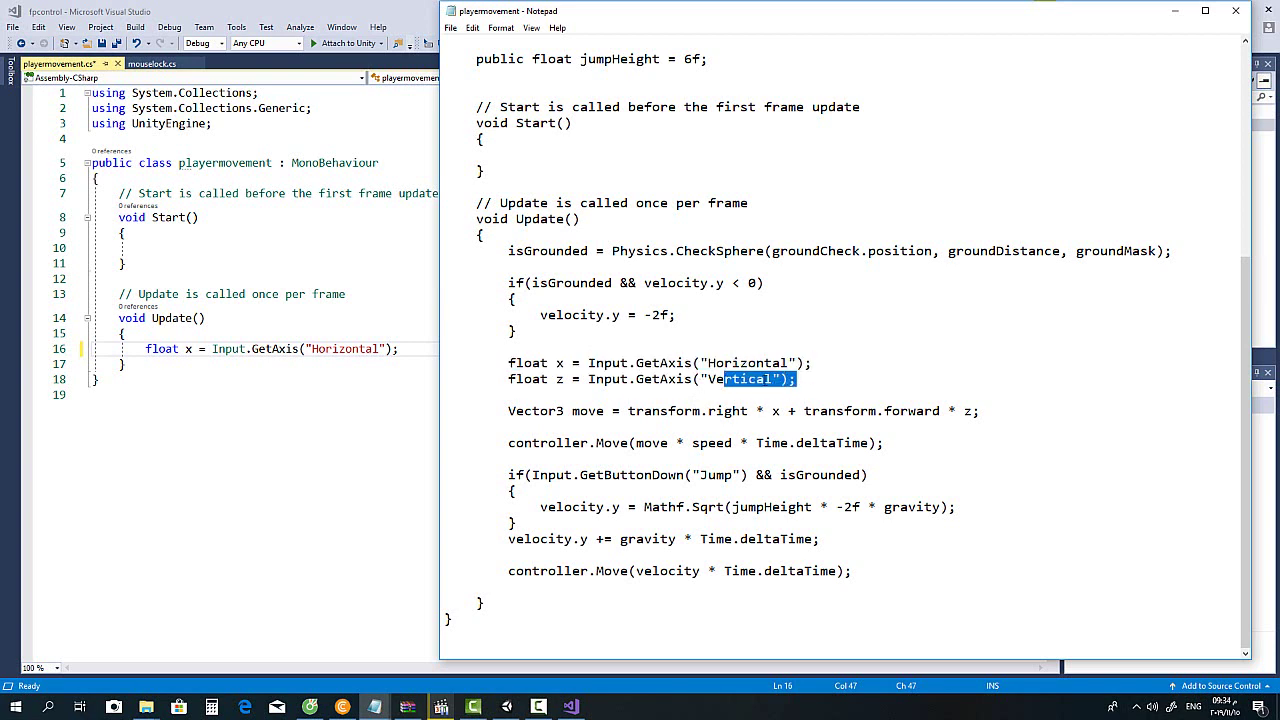
left_click(768, 379)
left_click_drag(795, 379, 508, 379)
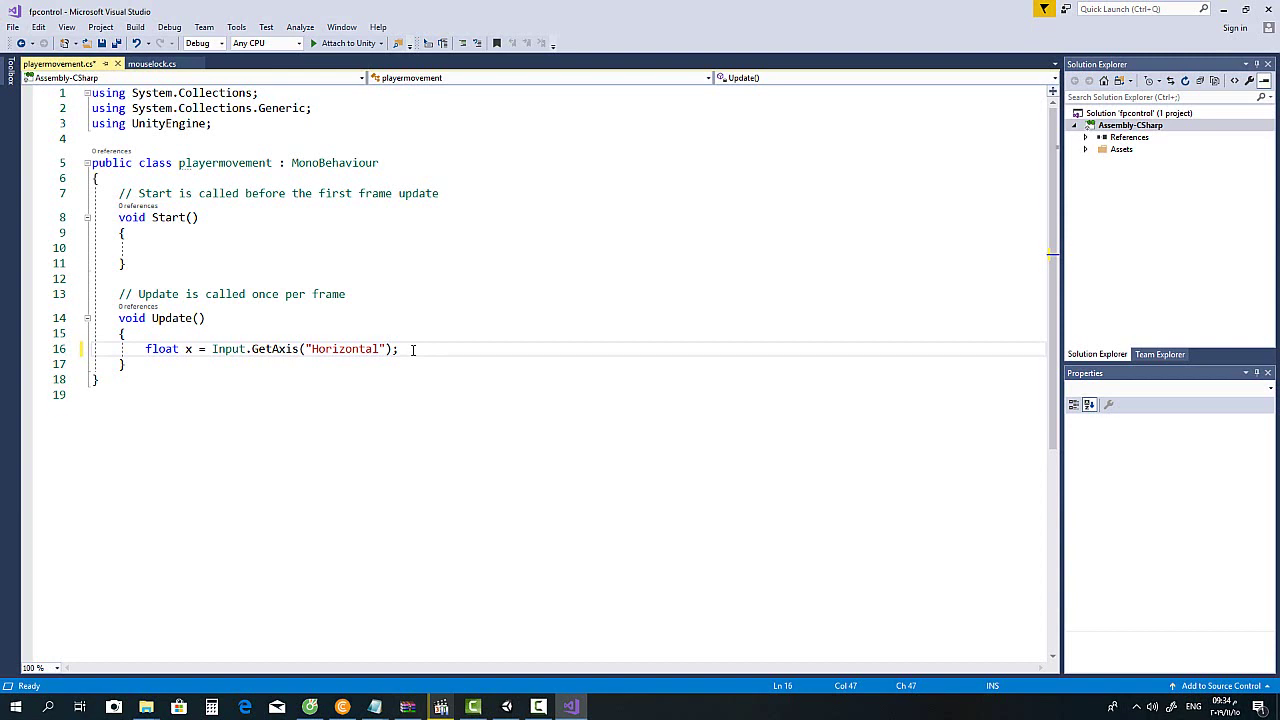
key("Return")
type("float z = Input.GetAxis(\"Vertical\");")
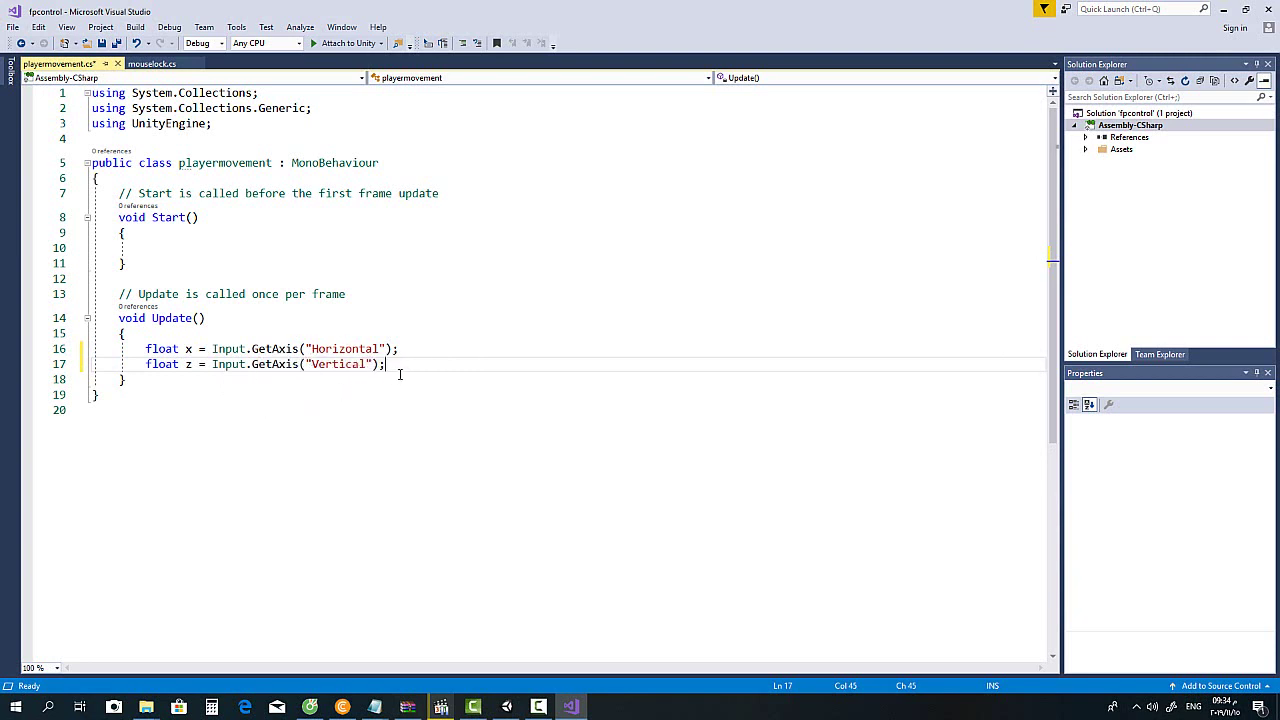
key("Return")
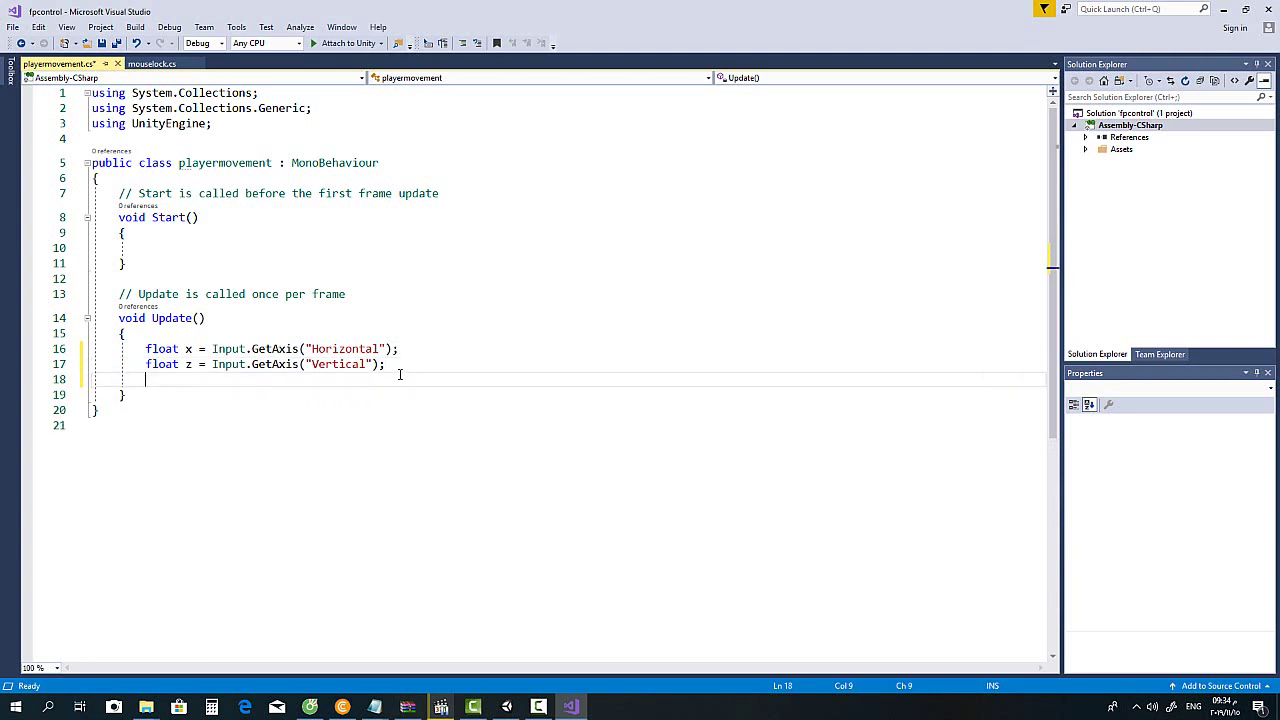
key("Return")
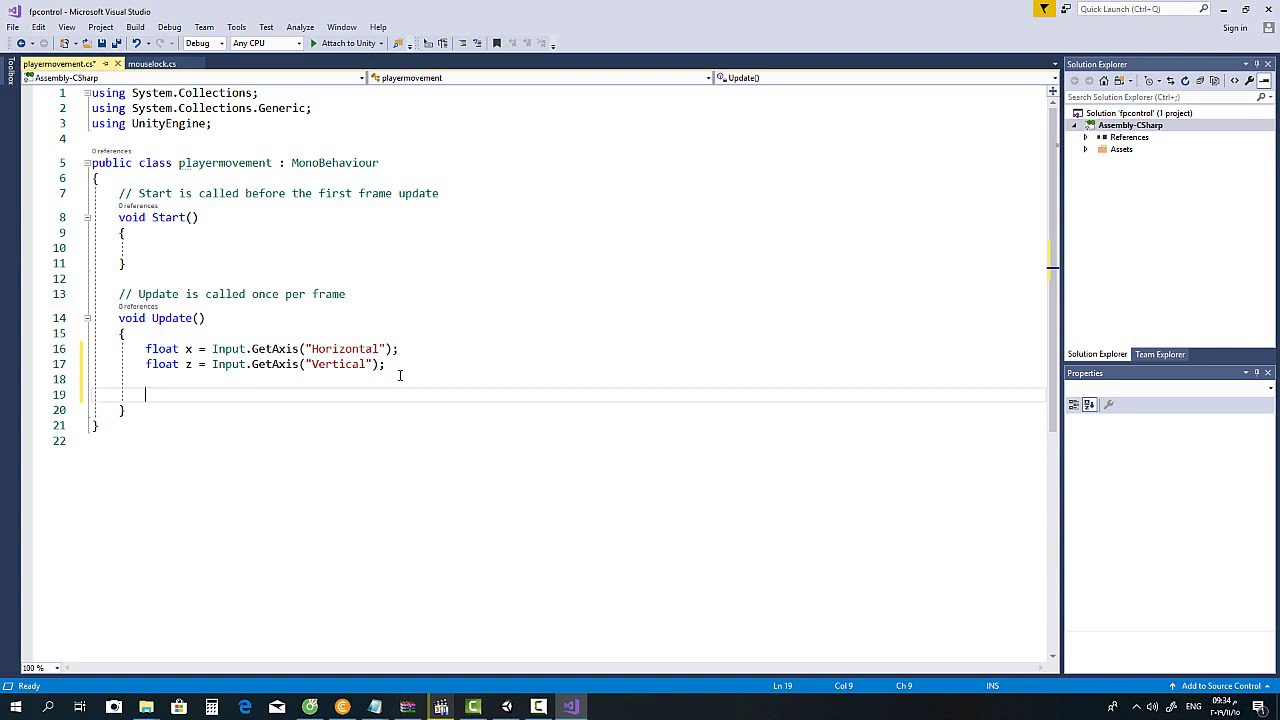
mouse_move(375, 707)
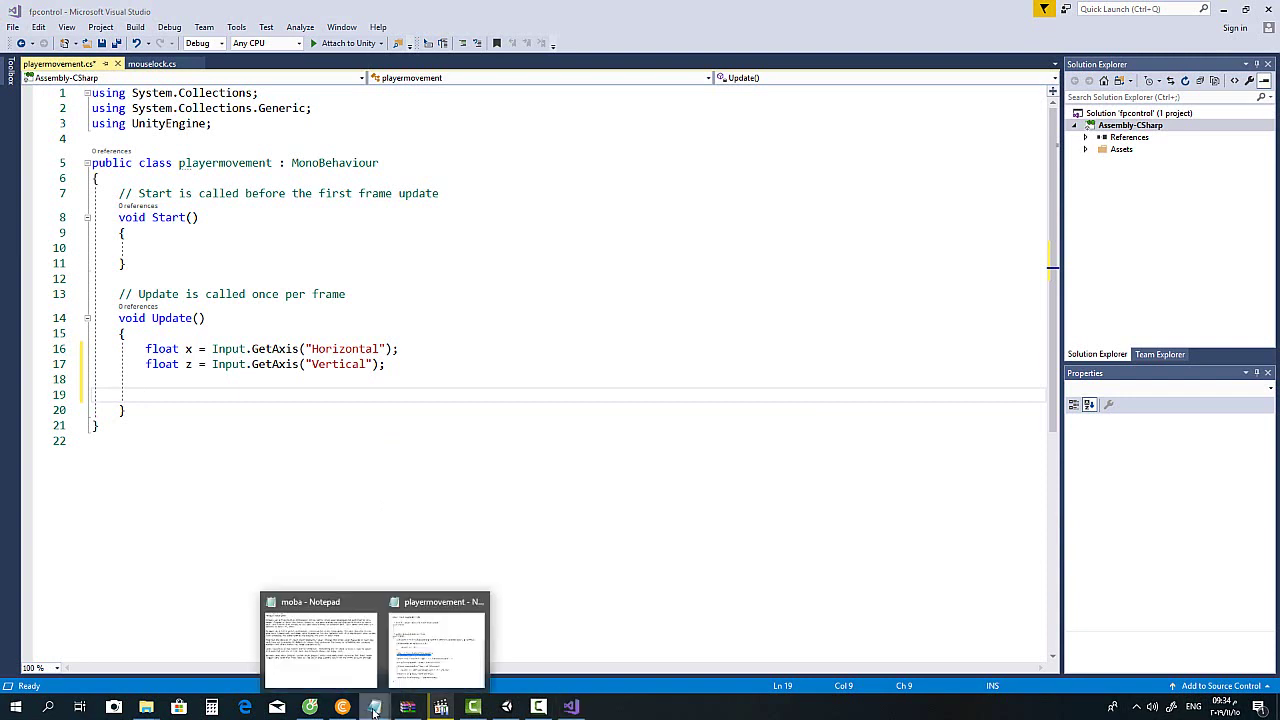
left_click(434, 640)
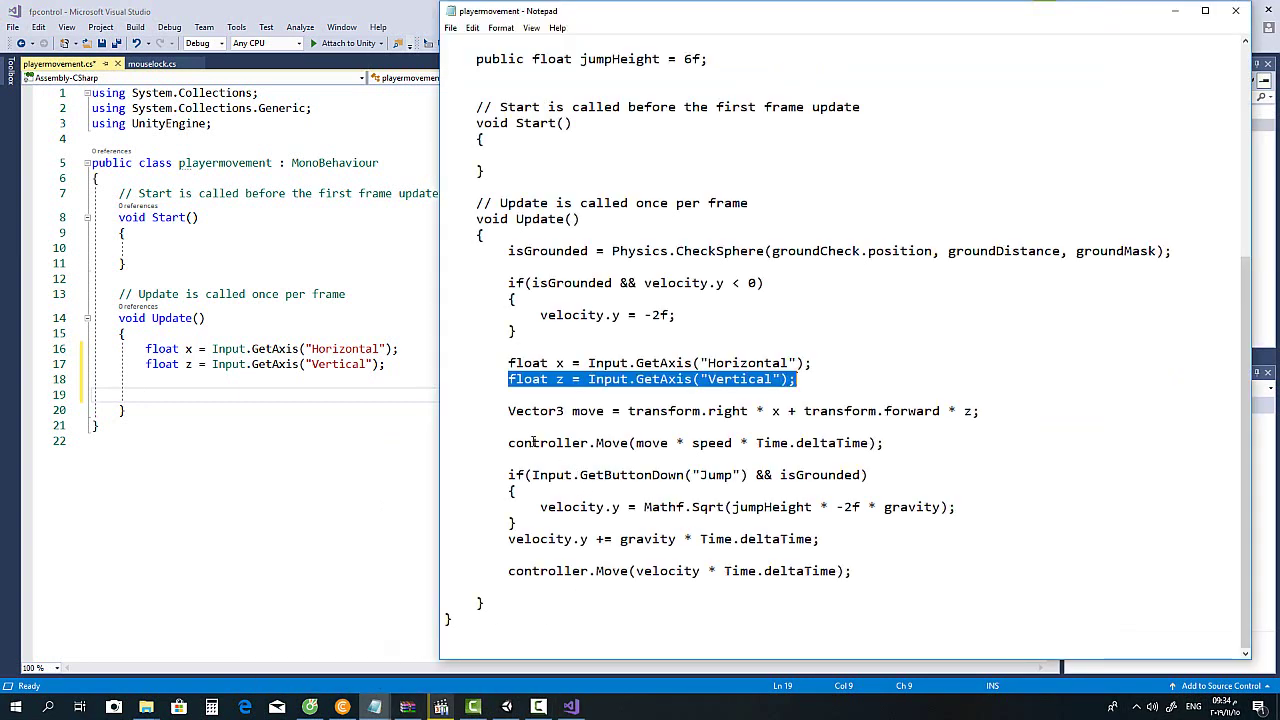
Step: Paste Vector3 move = transform.right * x + transform.forward * z; onto line 19, adding blank lines after it
left_click(591, 411)
double_click(590, 411)
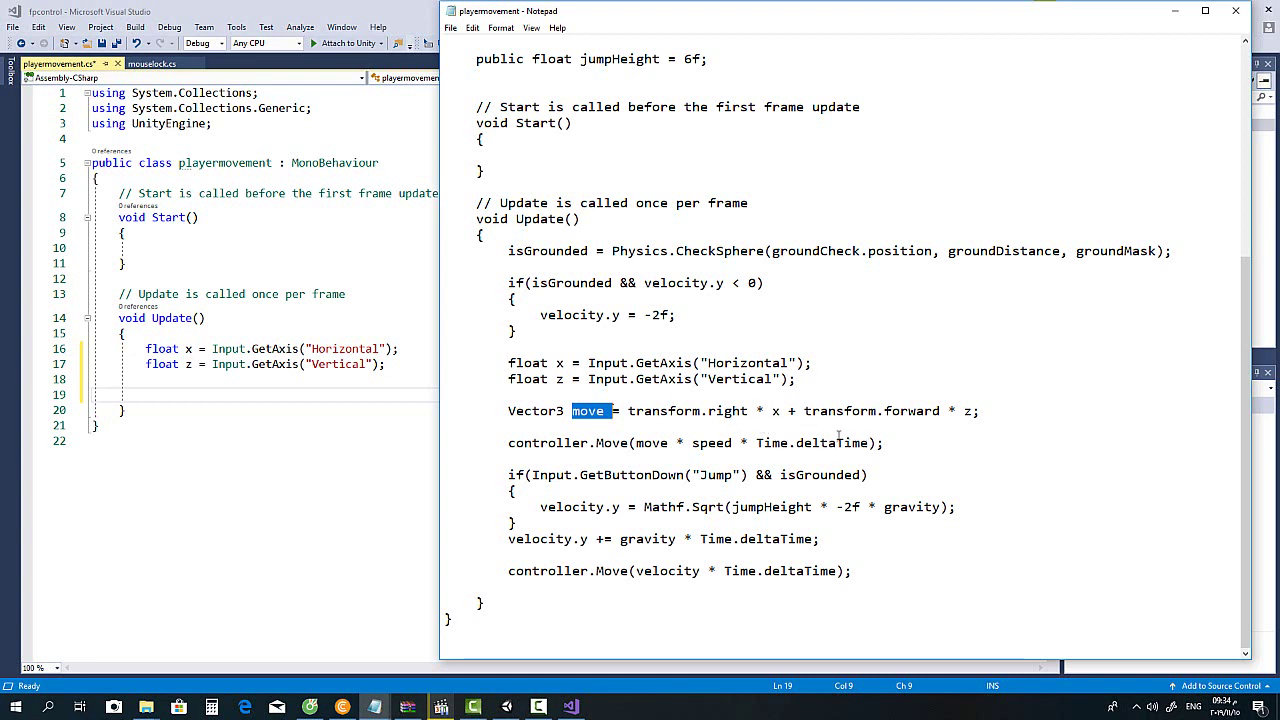
left_click_drag(979, 411, 509, 411)
key("ctrl+c")
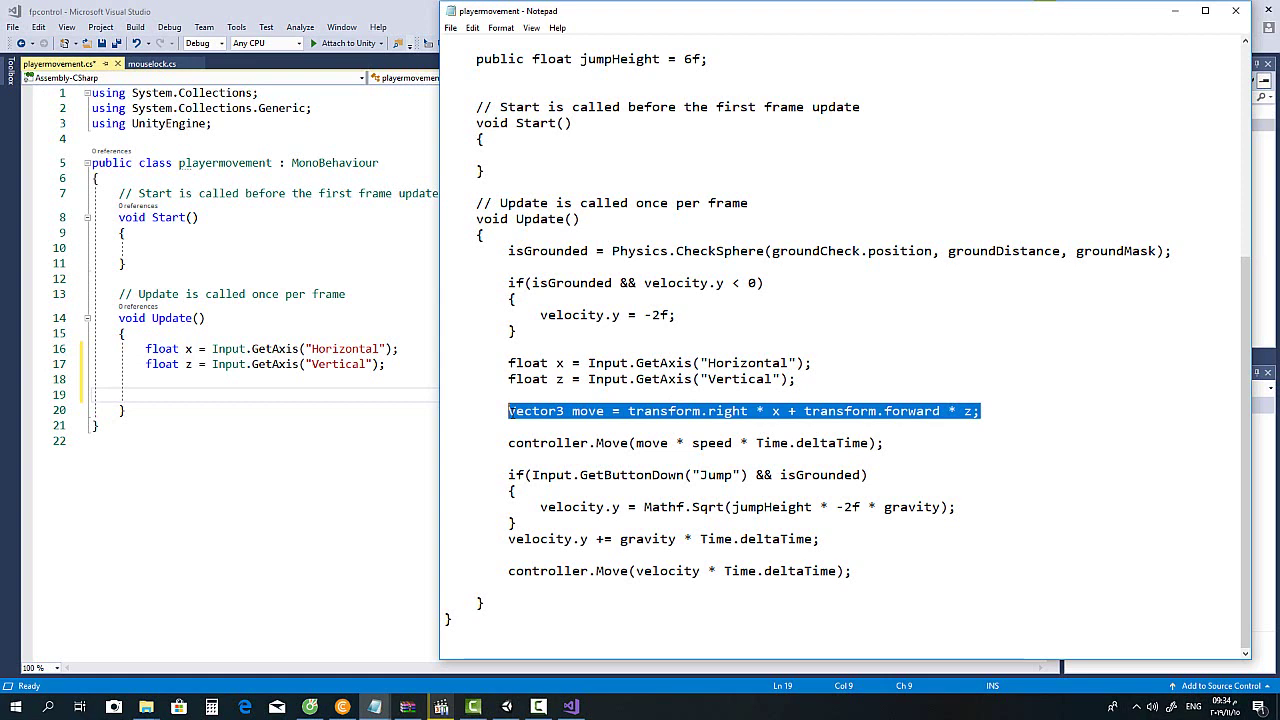
left_click(162, 394)
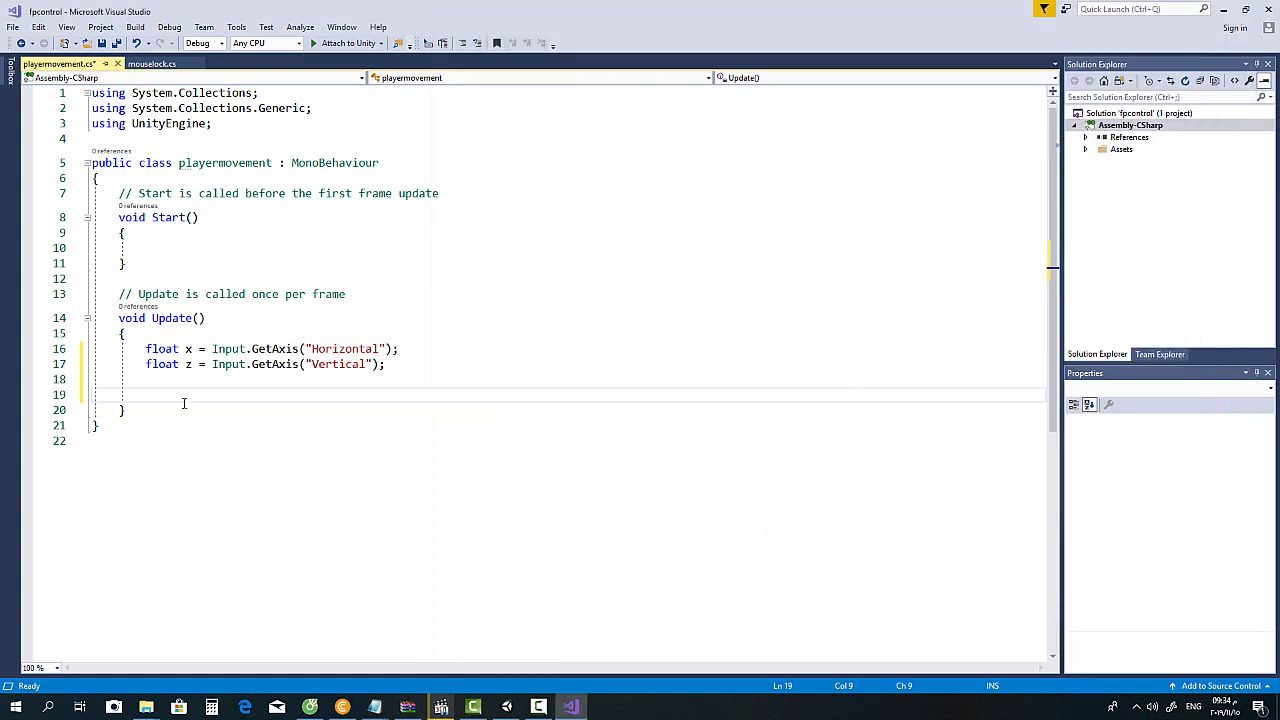
key("ctrl+v")
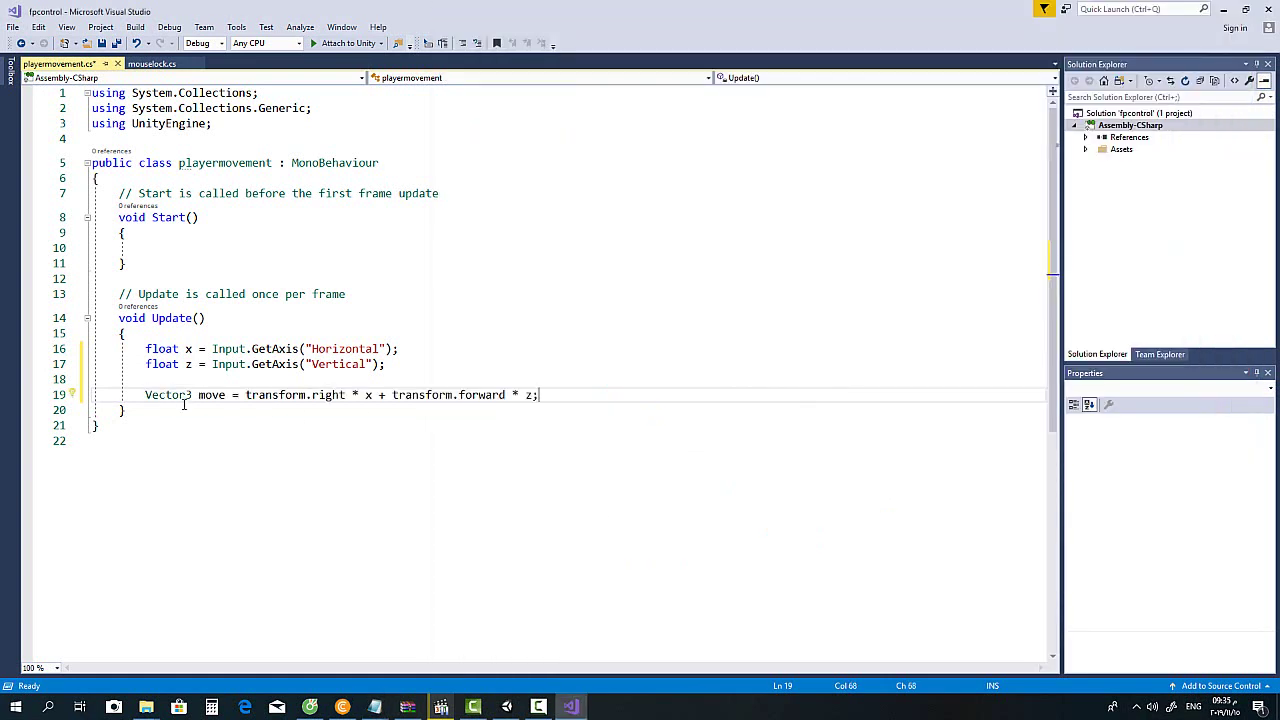
key("Return")
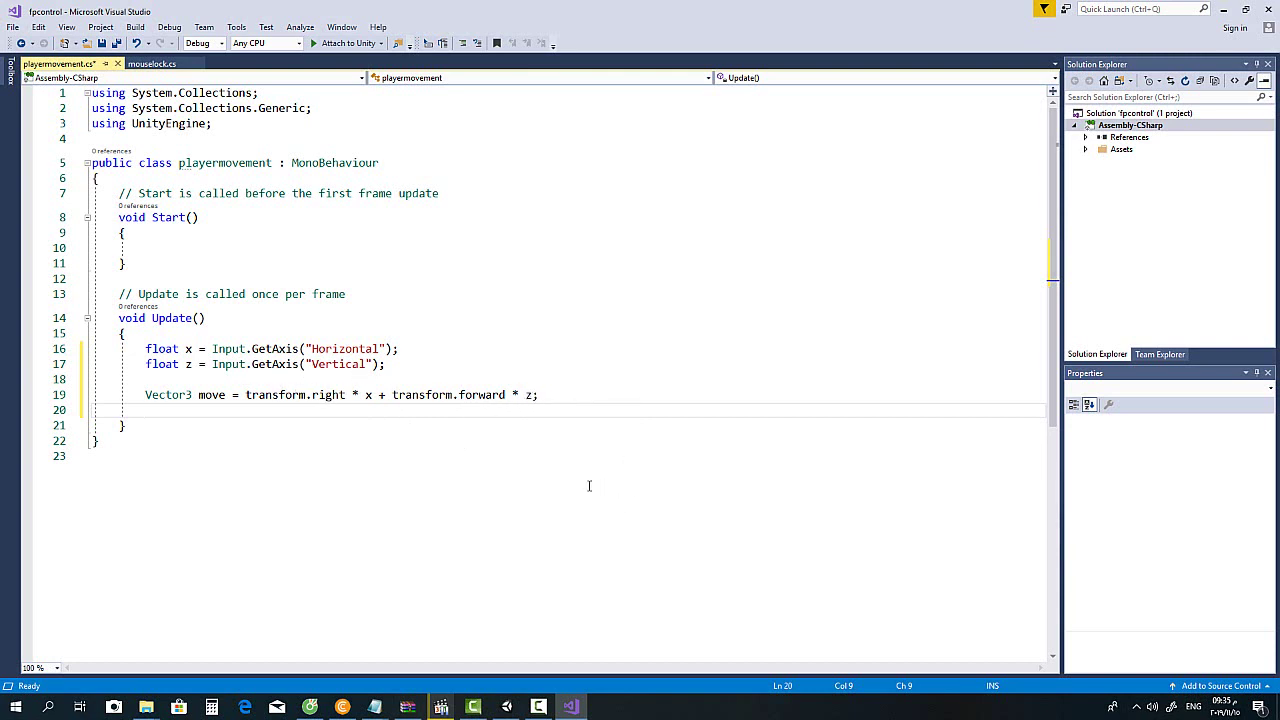
key("Return")
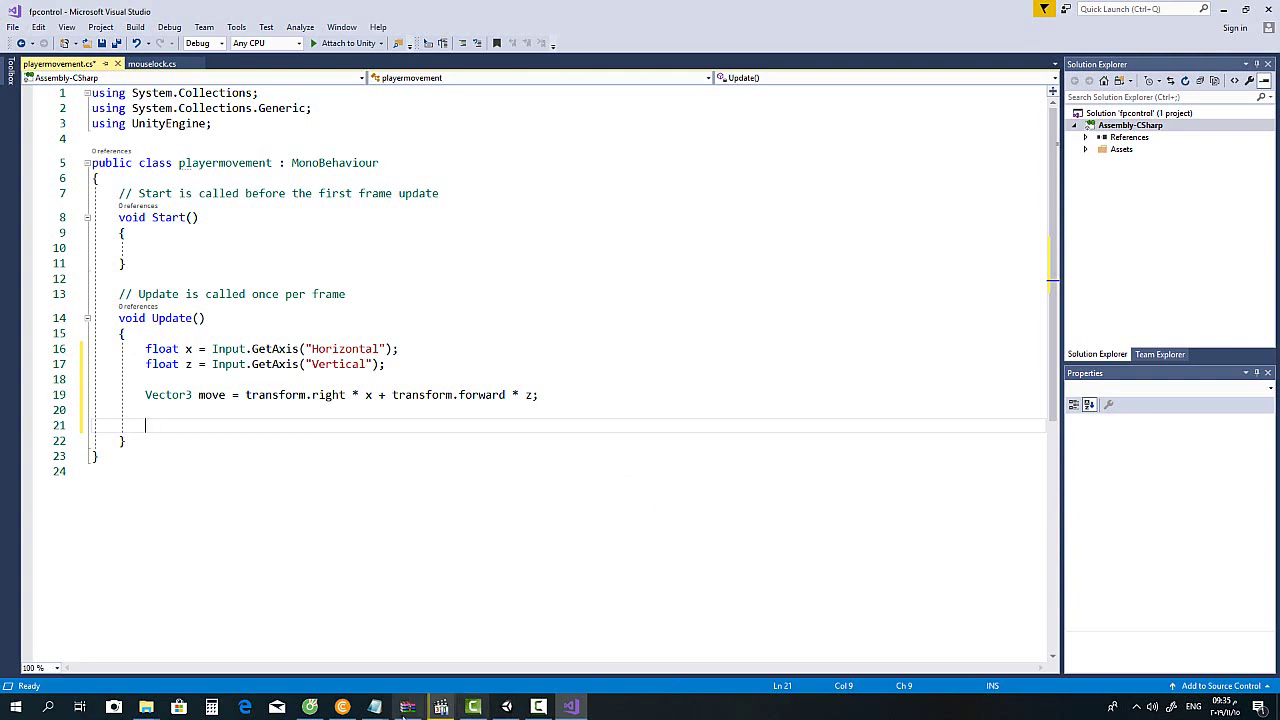
Step: Paste public CharacterController controller; from the reference onto line 7, above the Start comment
mouse_move(375, 707)
left_click(437, 640)
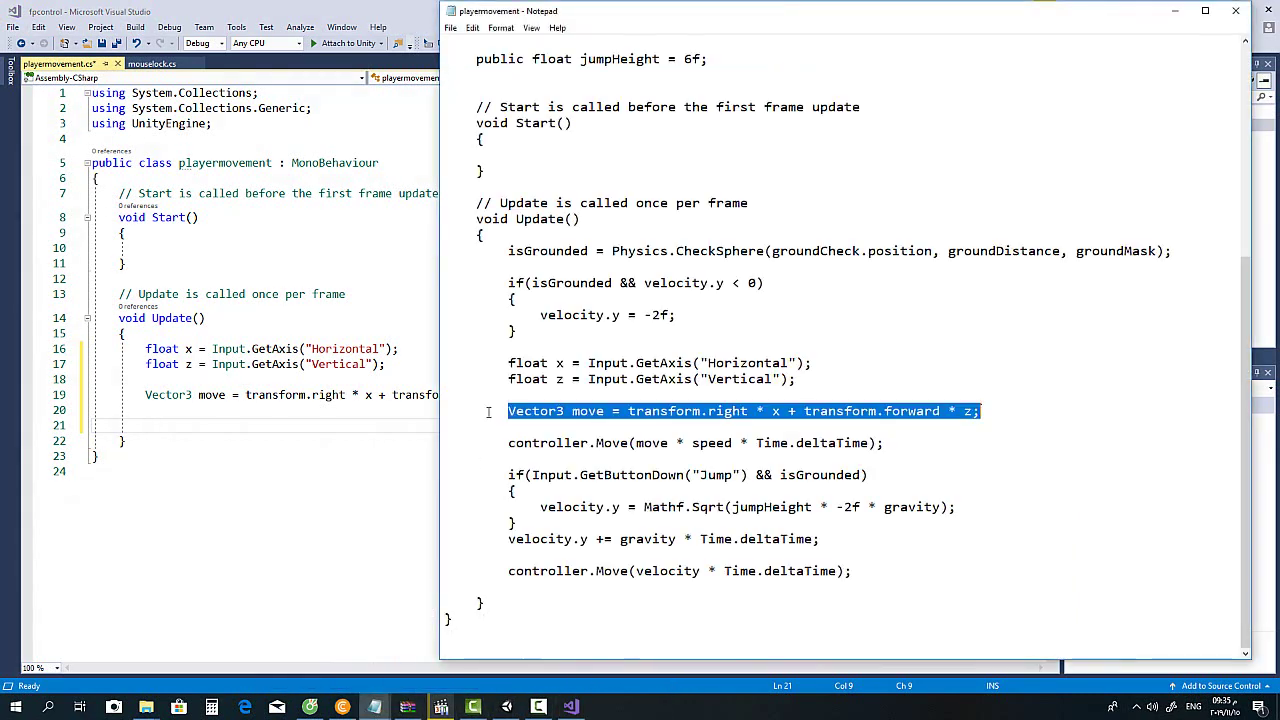
scroll(622, 370, "up", 3)
scroll(622, 260, "up", 2)
scroll(542, 157, "up", 2)
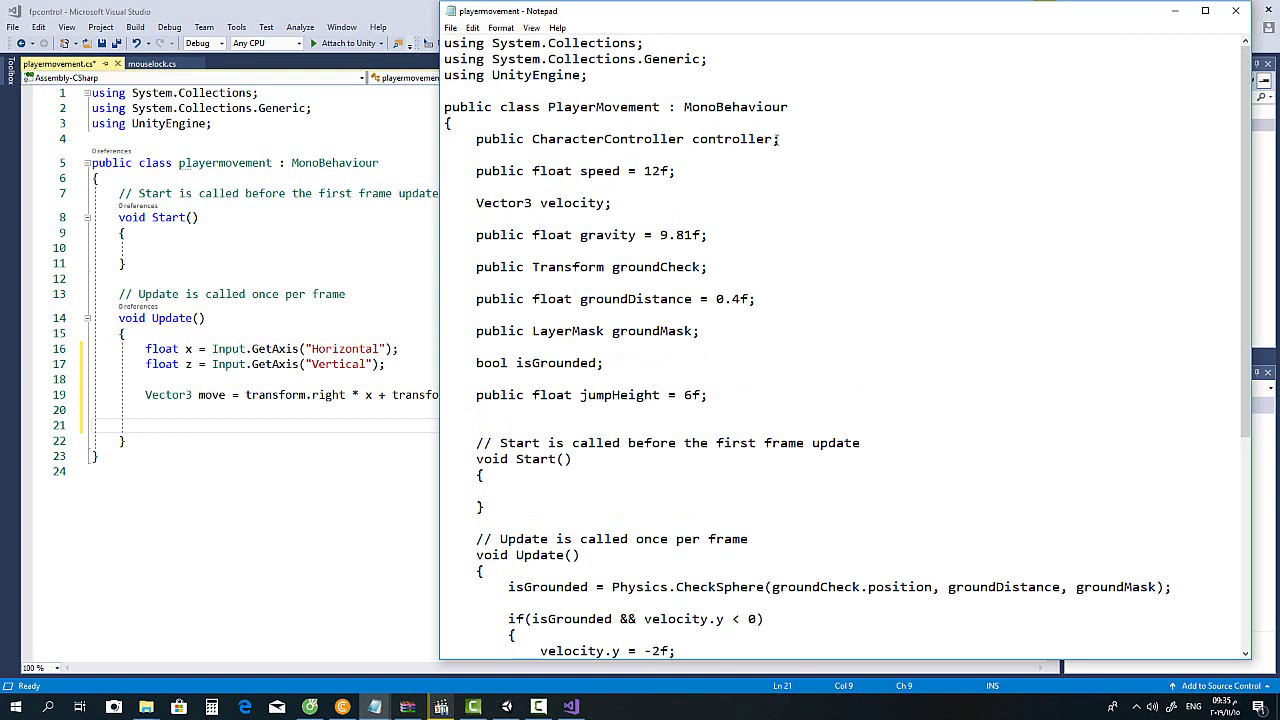
left_click_drag(779, 139, 477, 141)
key("ctrl+c")
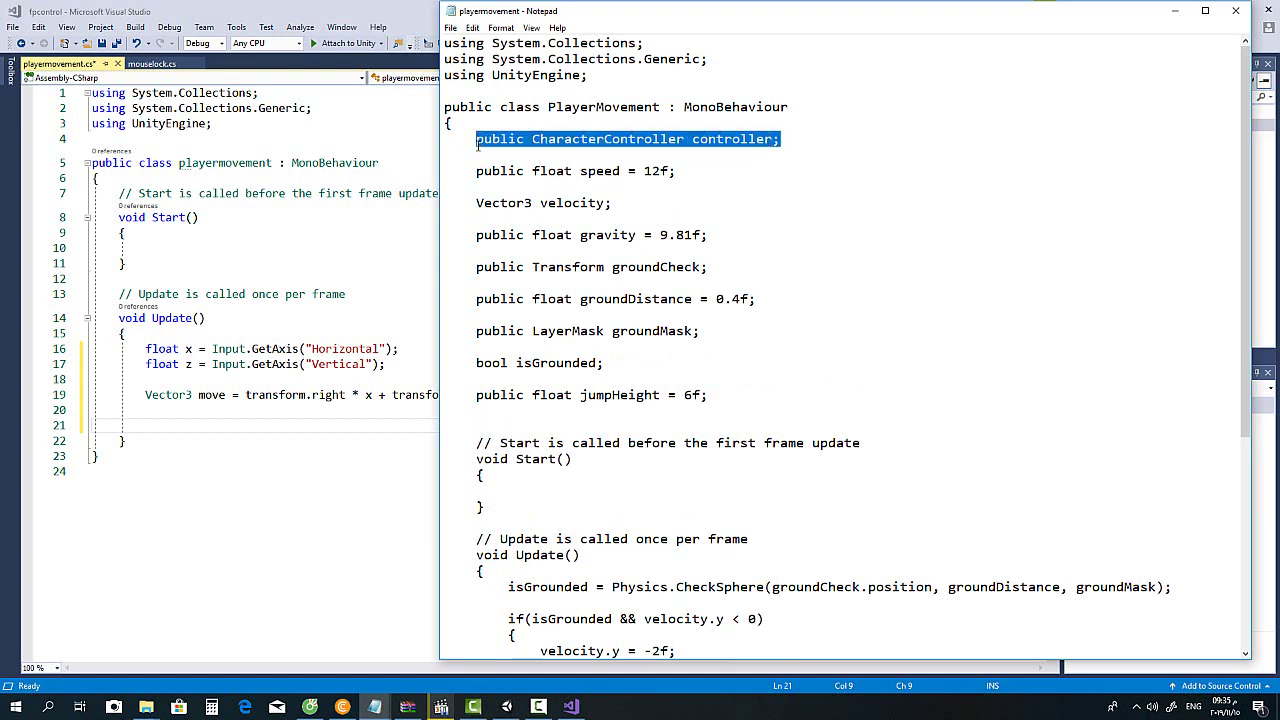
left_click(133, 192)
key("ctrl+Return")
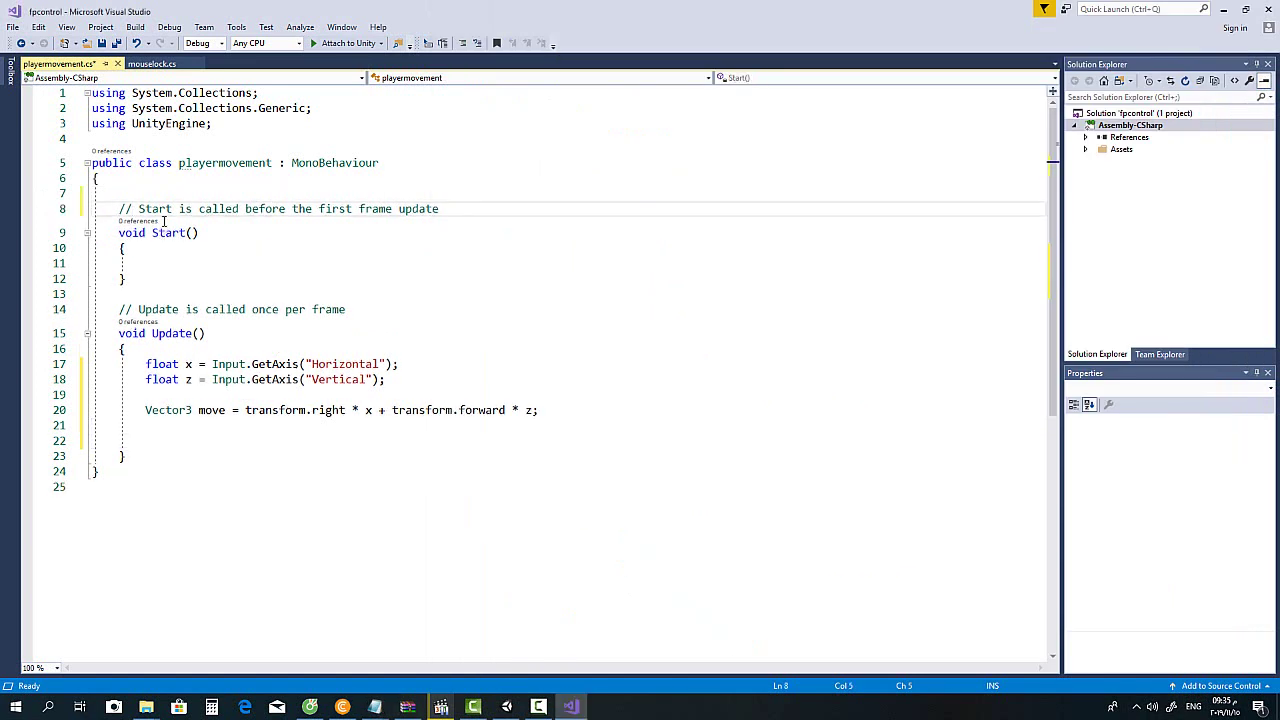
key("ctrl+v")
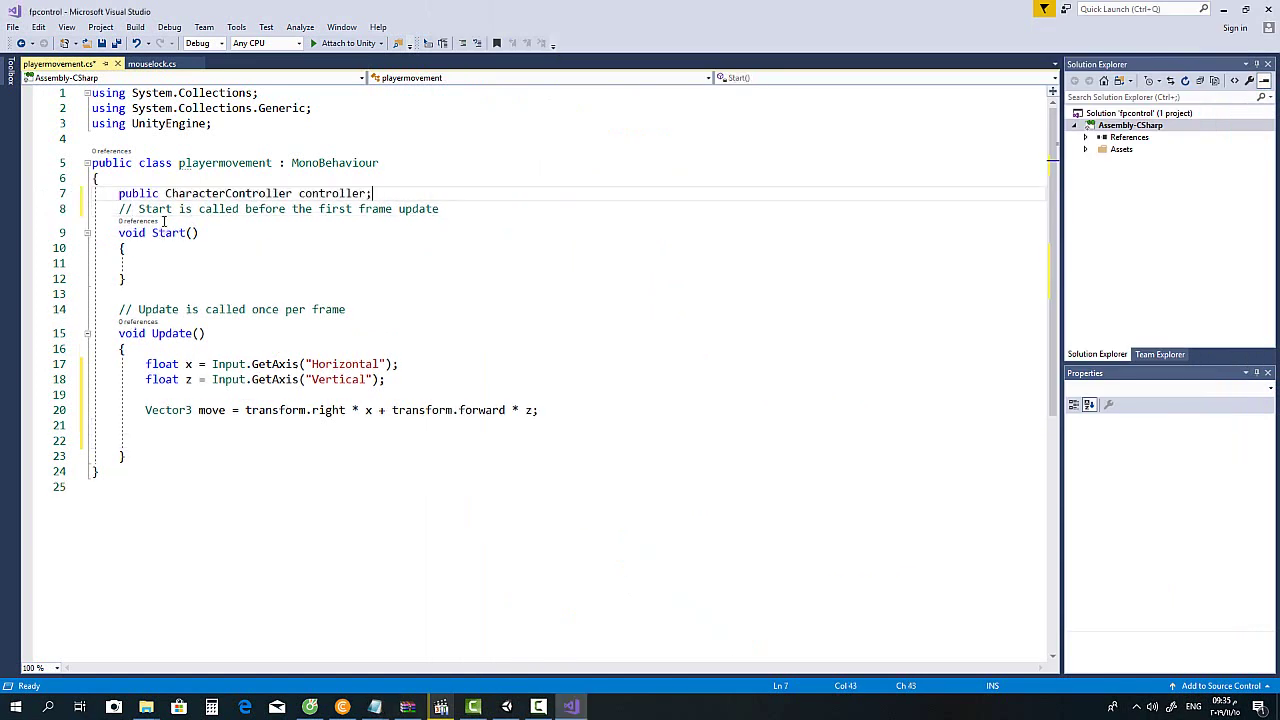
key("Return")
key("Return")
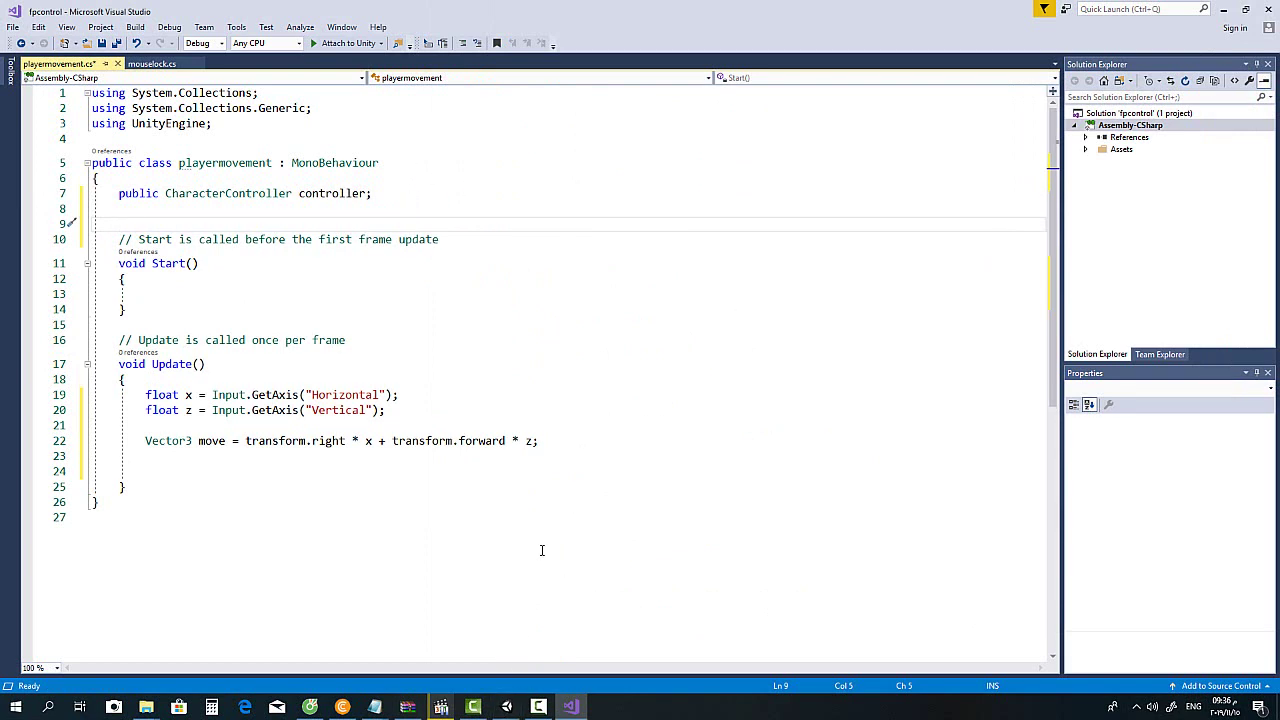
left_click(506, 706)
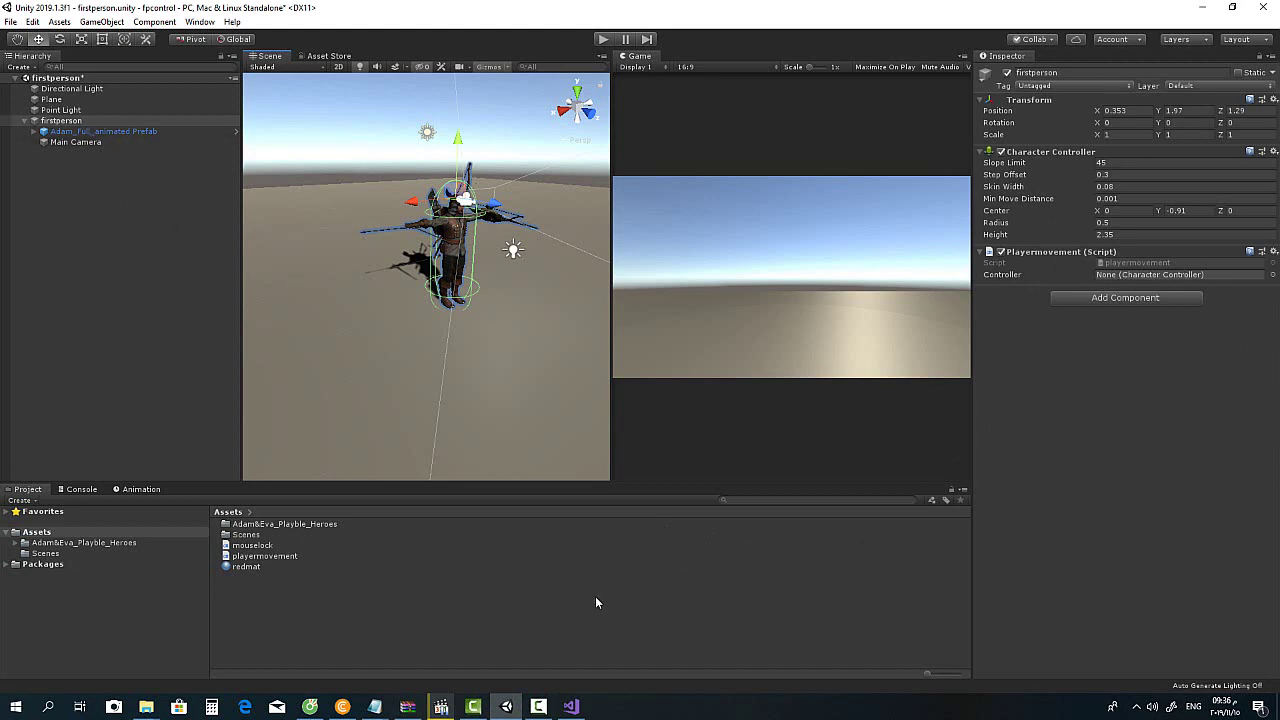
Step: Select 'public float speed = 12f;' in the Notepad reference script
mouse_move(551, 714)
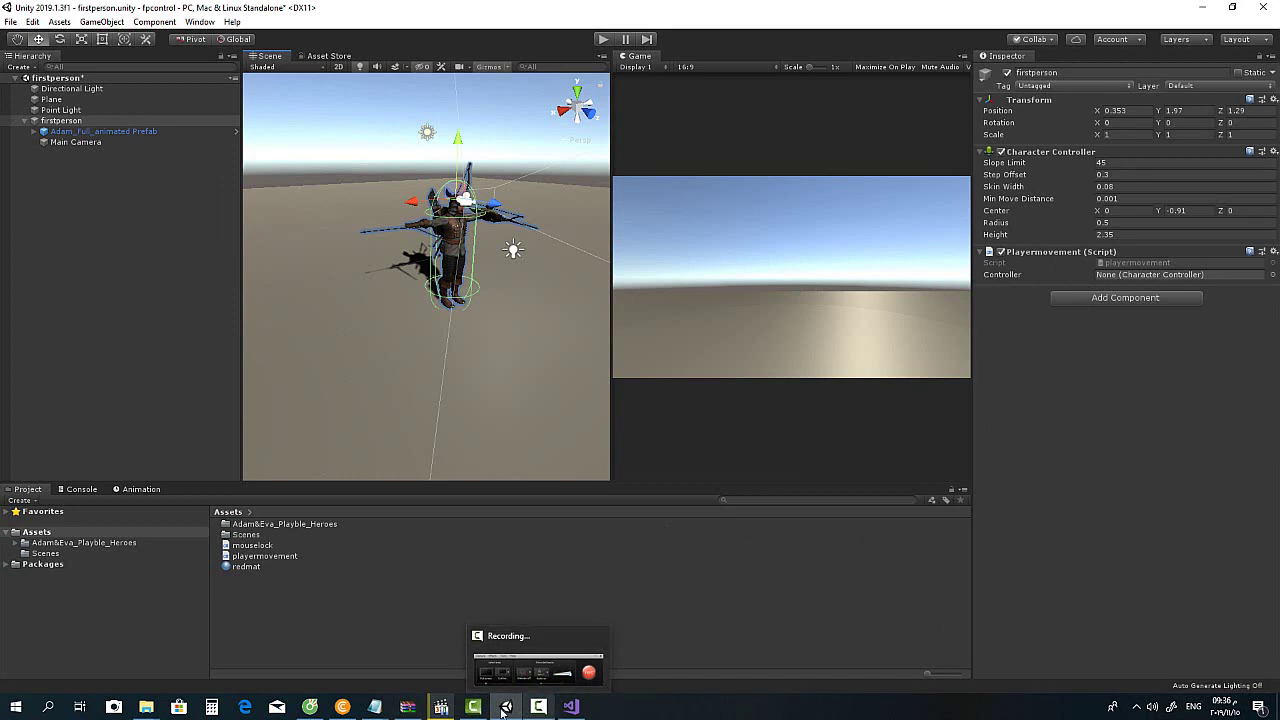
mouse_move(380, 709)
left_click(418, 630)
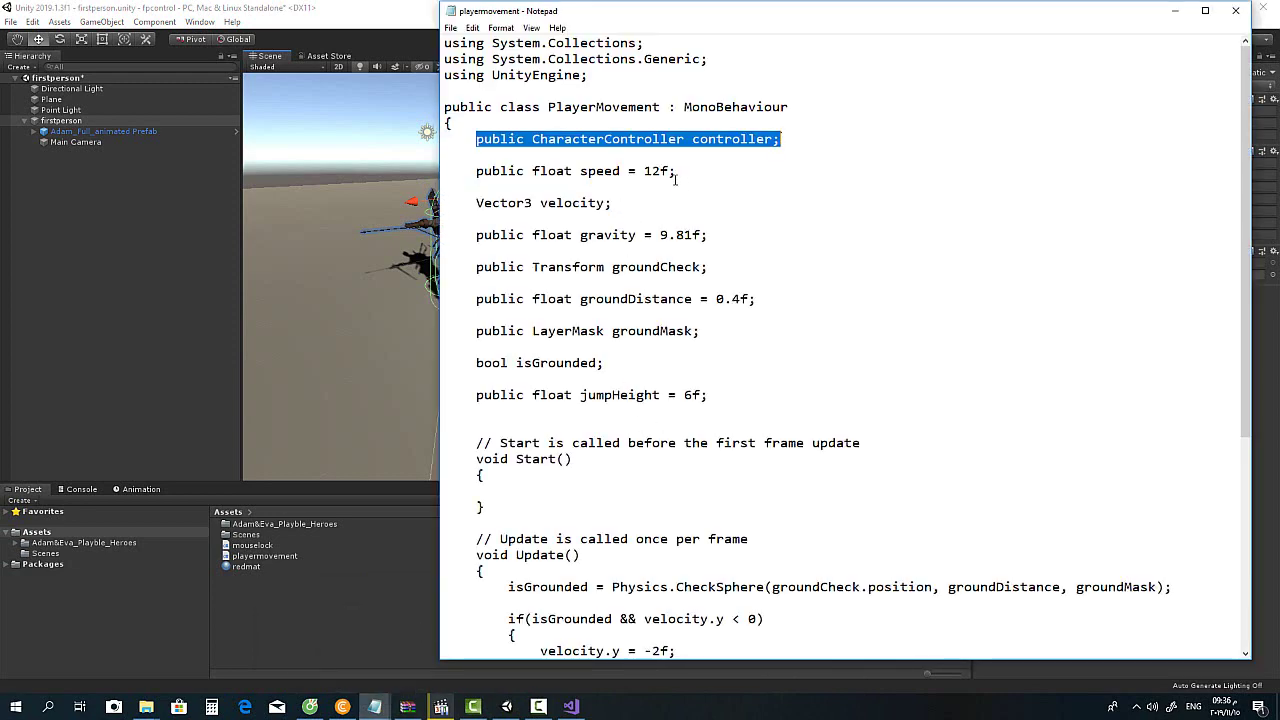
left_click_drag(676, 172, 485, 178)
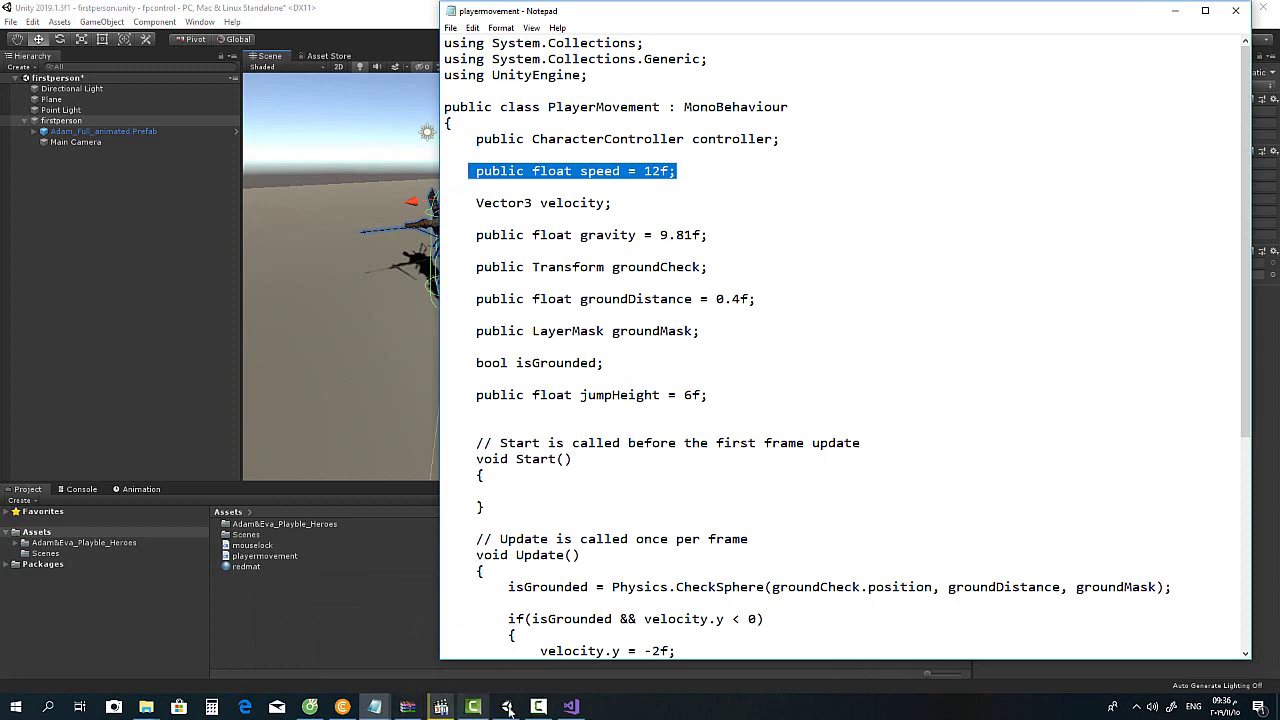
left_click(568, 708)
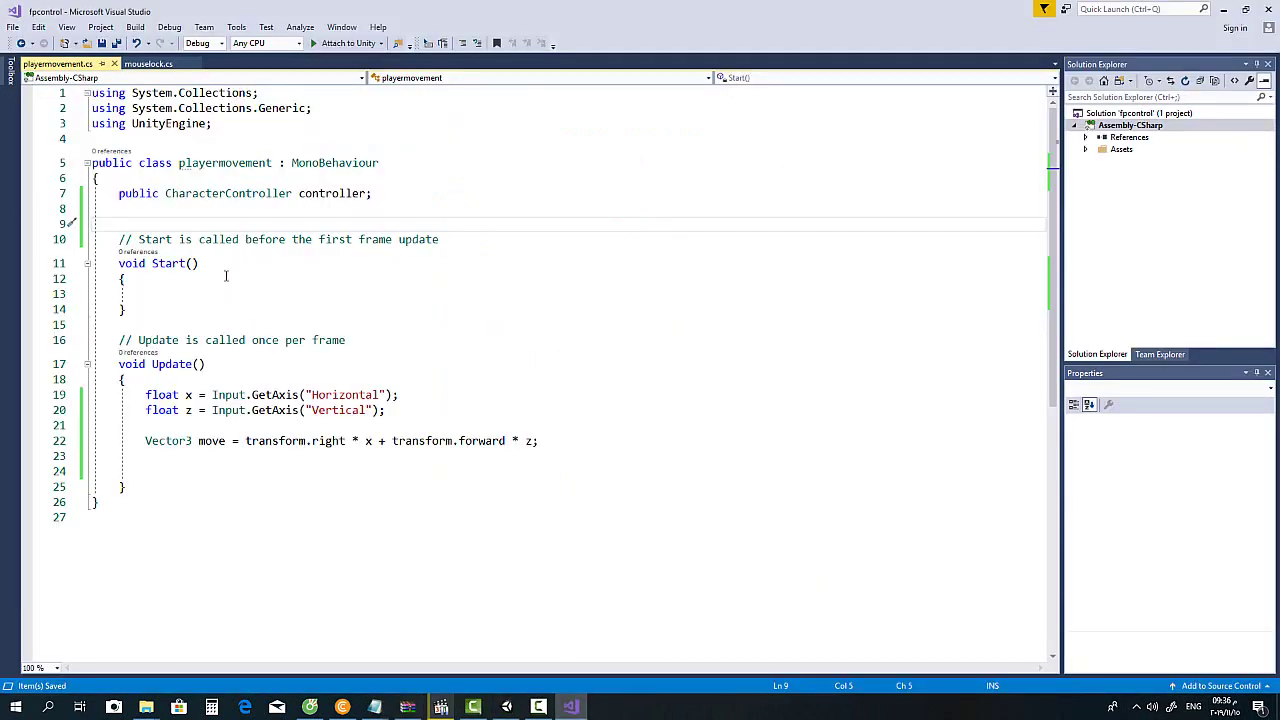
Step: Insert public float speed = 12f; on line 8 below the controller field
key("Up")
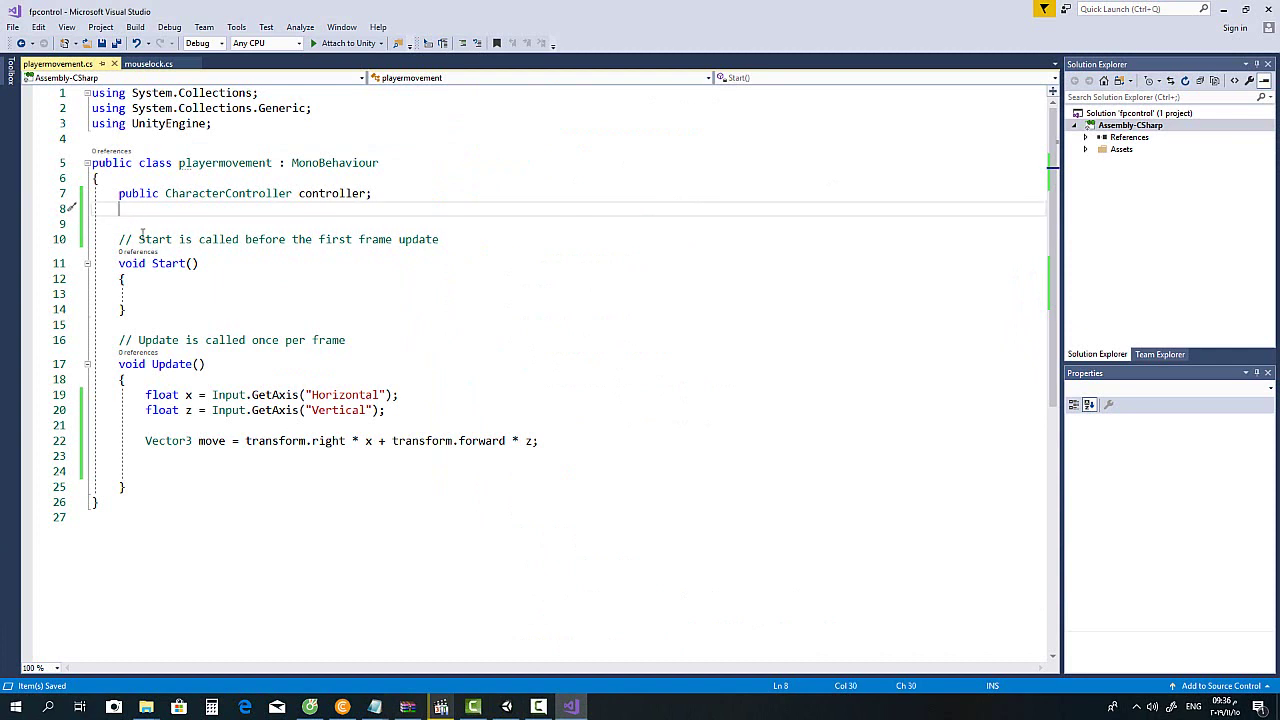
key("Return")
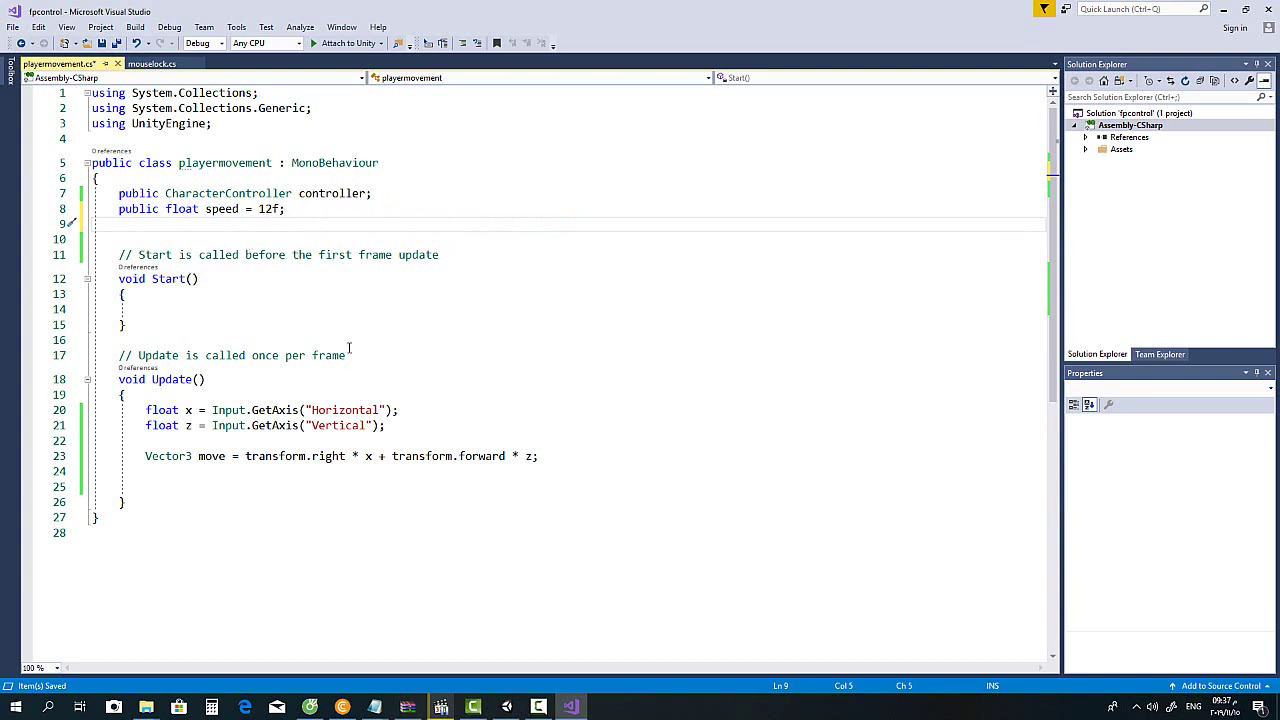
left_click(207, 492)
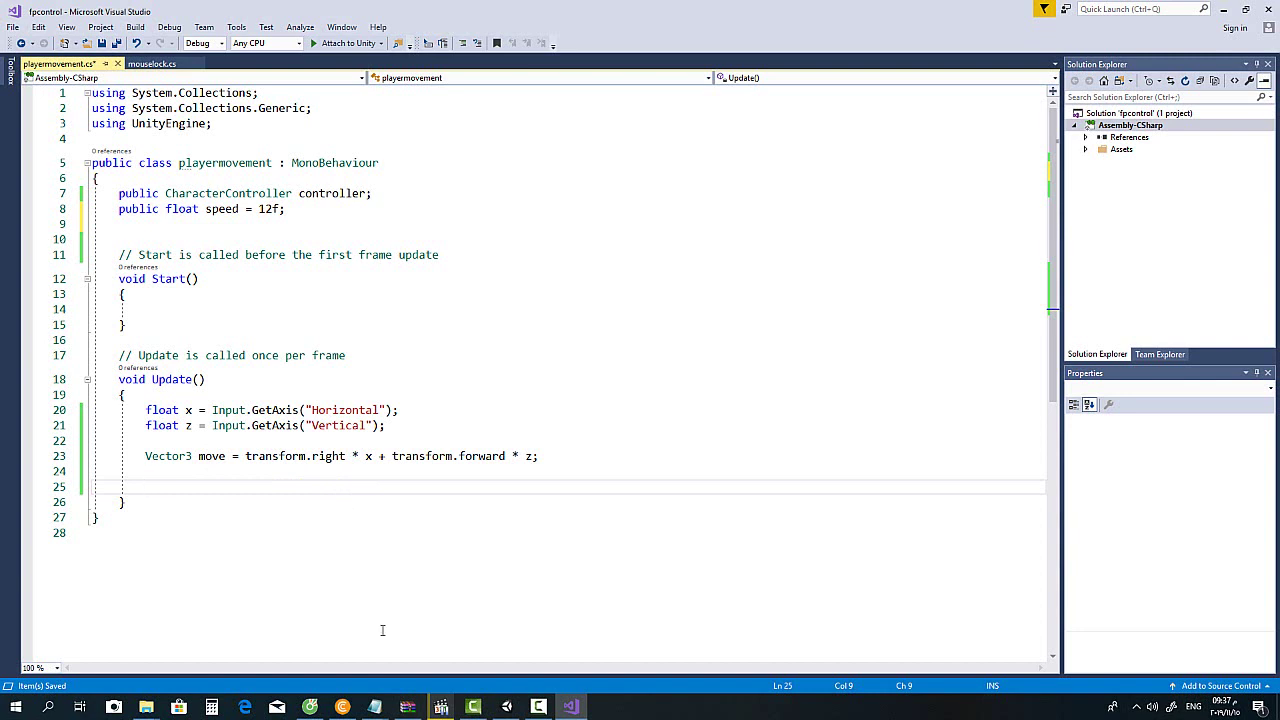
Step: Paste controller.Move(move * speed * Time.deltaTime); from the reference onto line 25 of Update
mouse_move(375, 706)
left_click(430, 640)
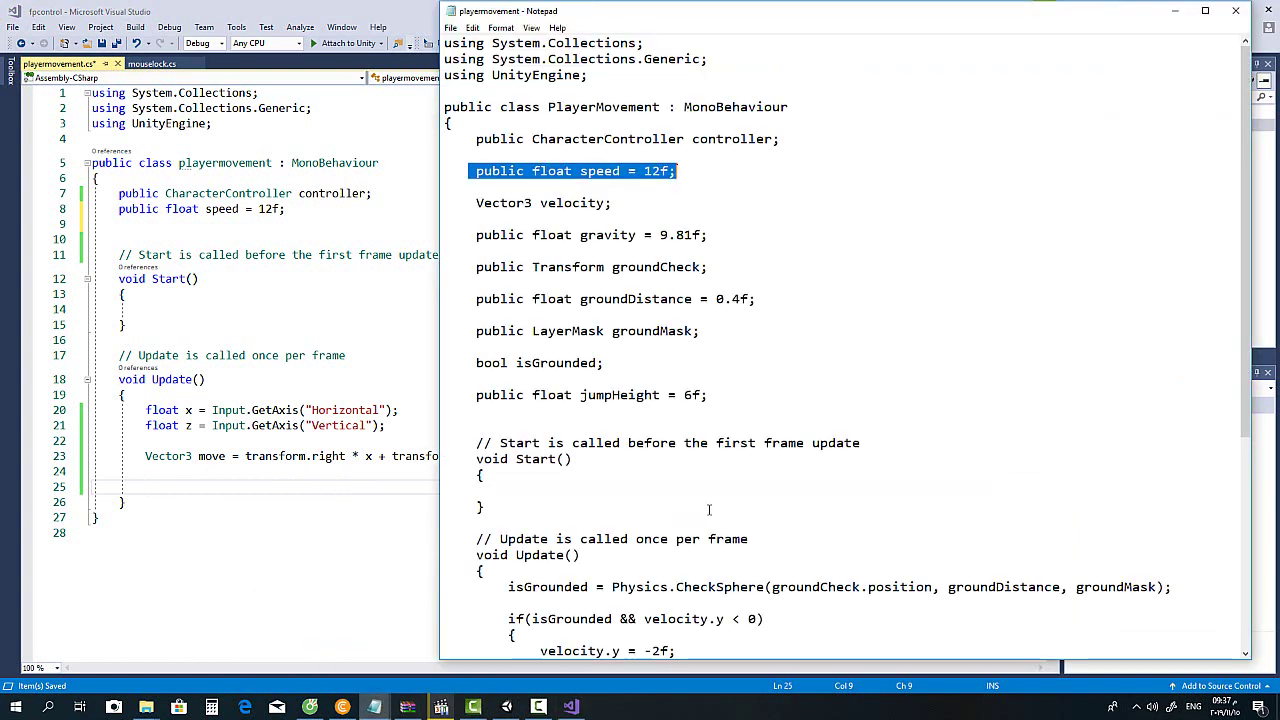
scroll(709, 510, "down", 2)
scroll(705, 495, "down", 2)
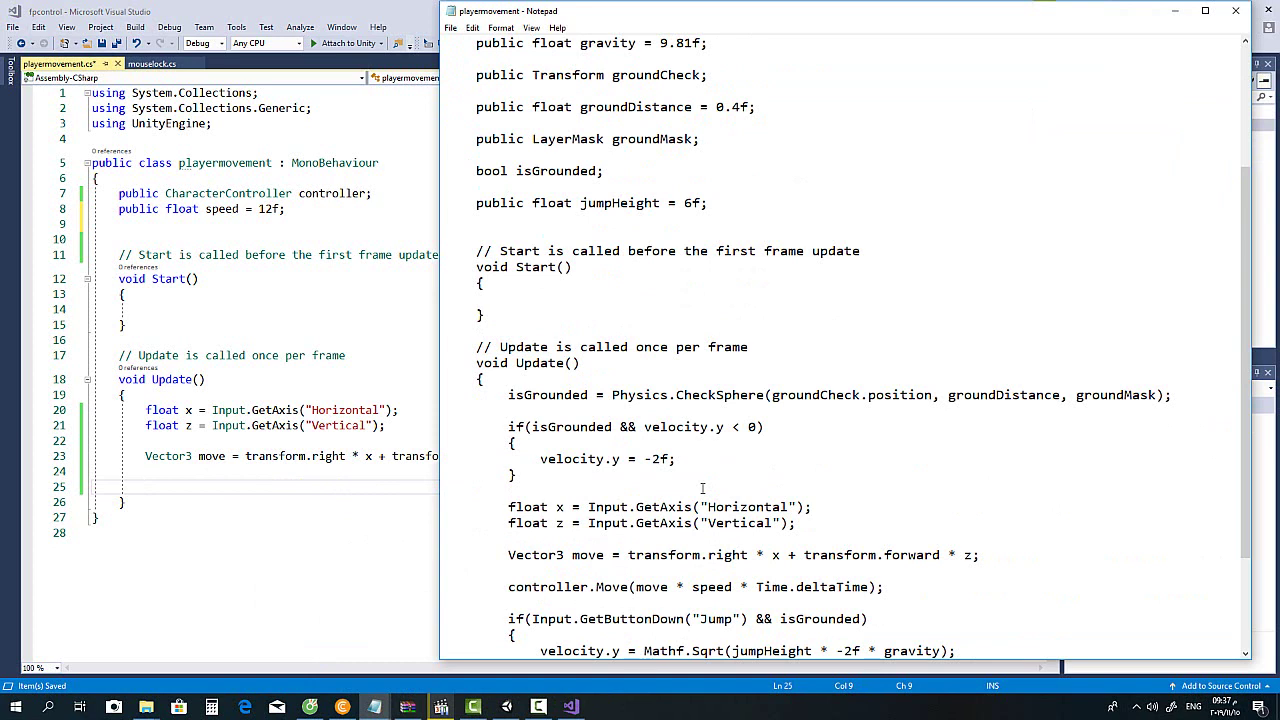
scroll(702, 488, "down", 1)
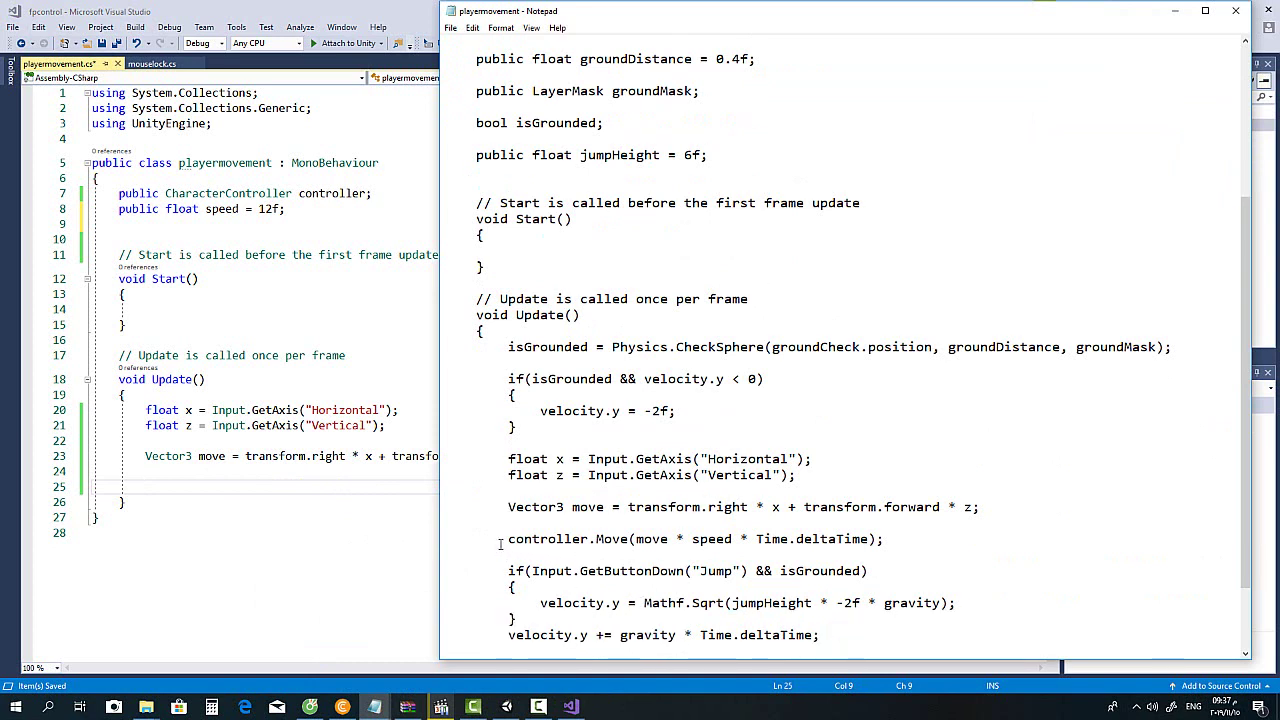
left_click_drag(508, 540, 716, 543)
left_click_drag(720, 541, 886, 540)
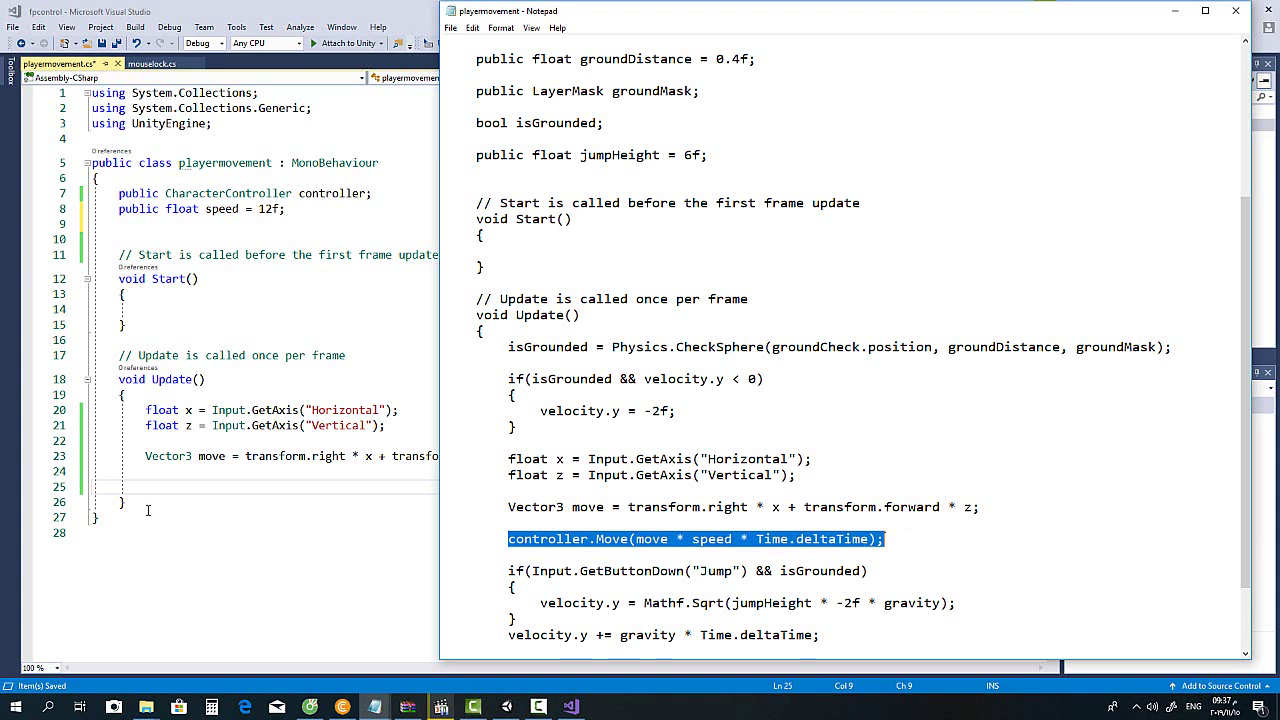
key("alt+Tab")
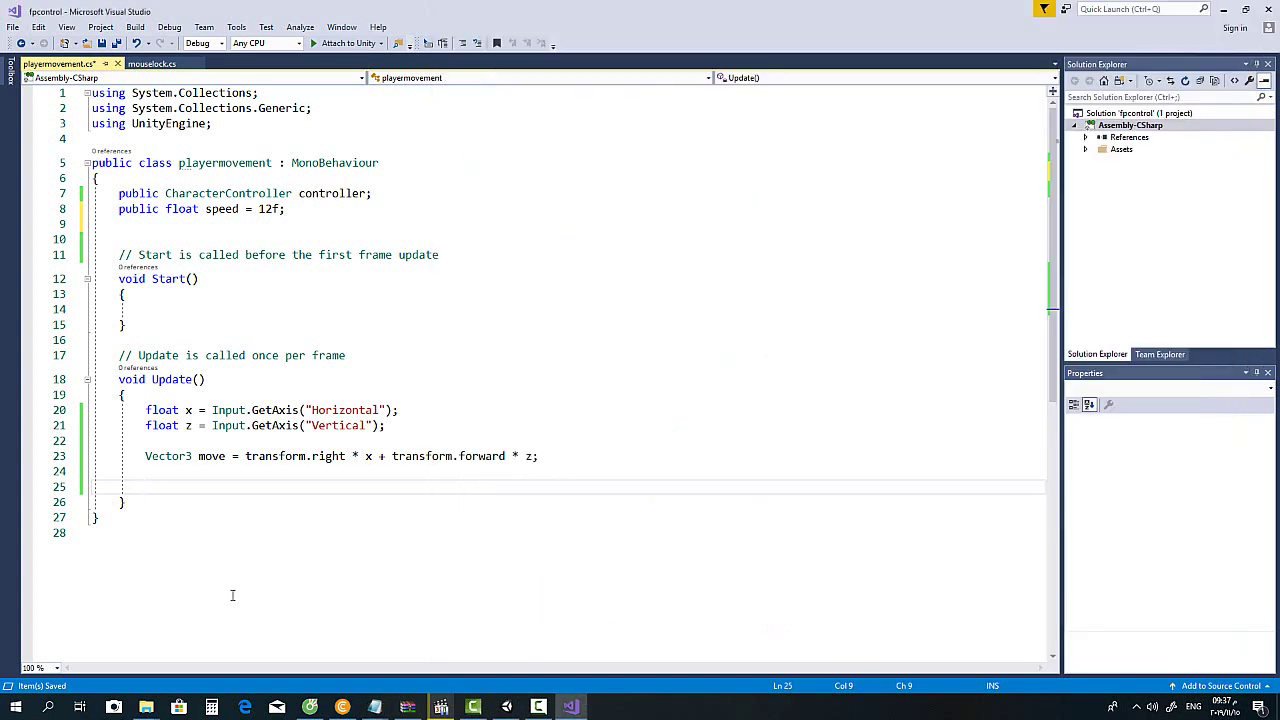
type("controller.Move(move * speed * Time.deltaTime);")
Step: Save the playermovement script and switch back to Unity
key("Return")
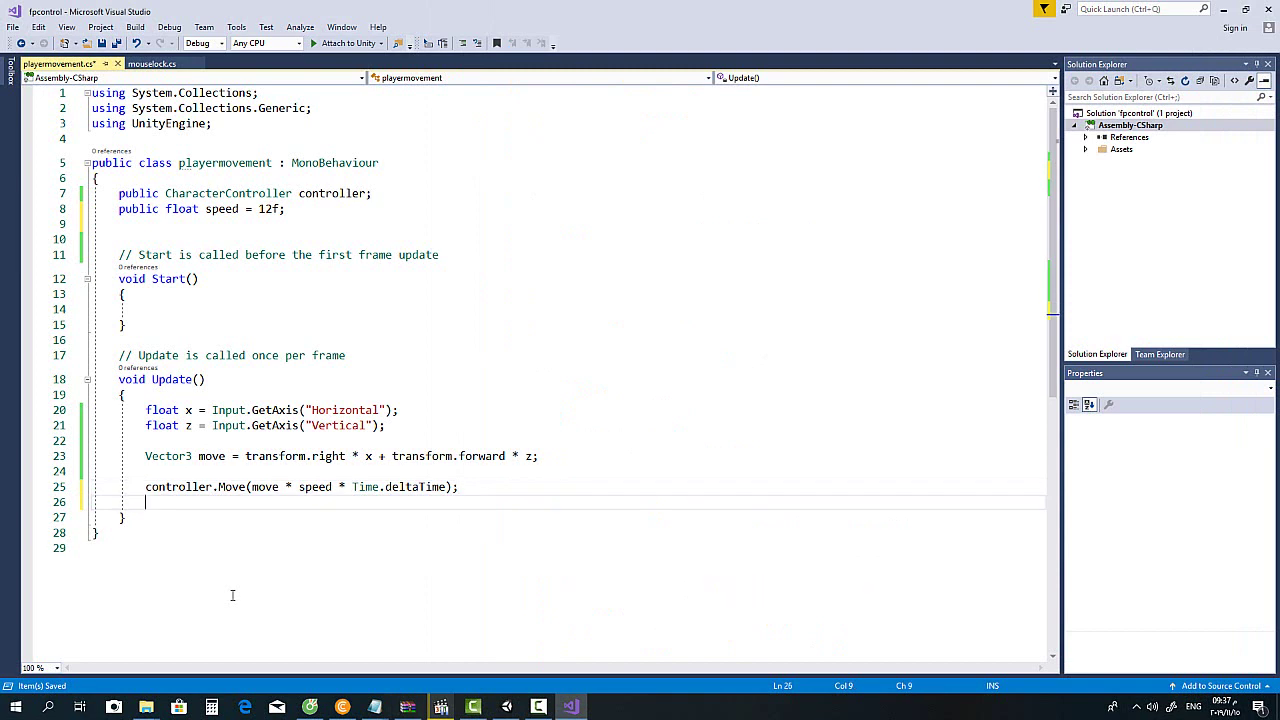
key("ctrl+s")
left_click(507, 708)
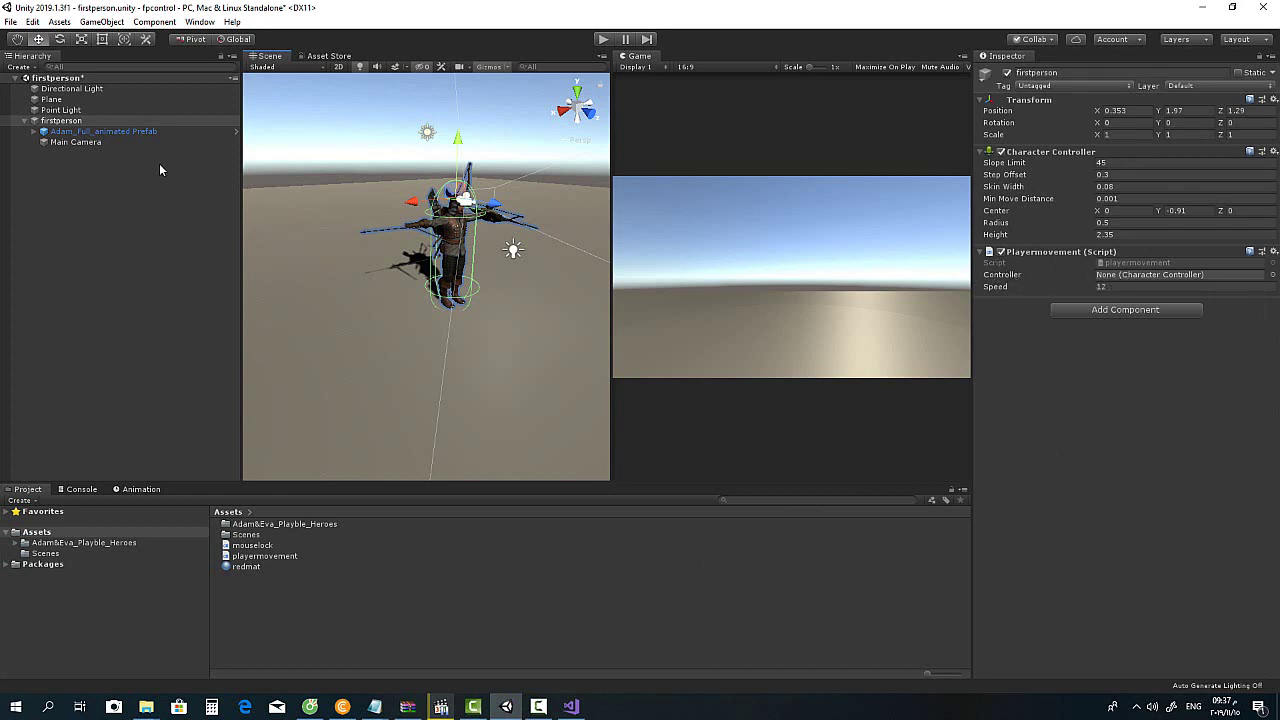
Step: Assign firstperson's Character Controller to the Playermovement Controller slot, then run the scene in the Game view
left_click(83, 122)
left_click_drag(83, 122, 1118, 276)
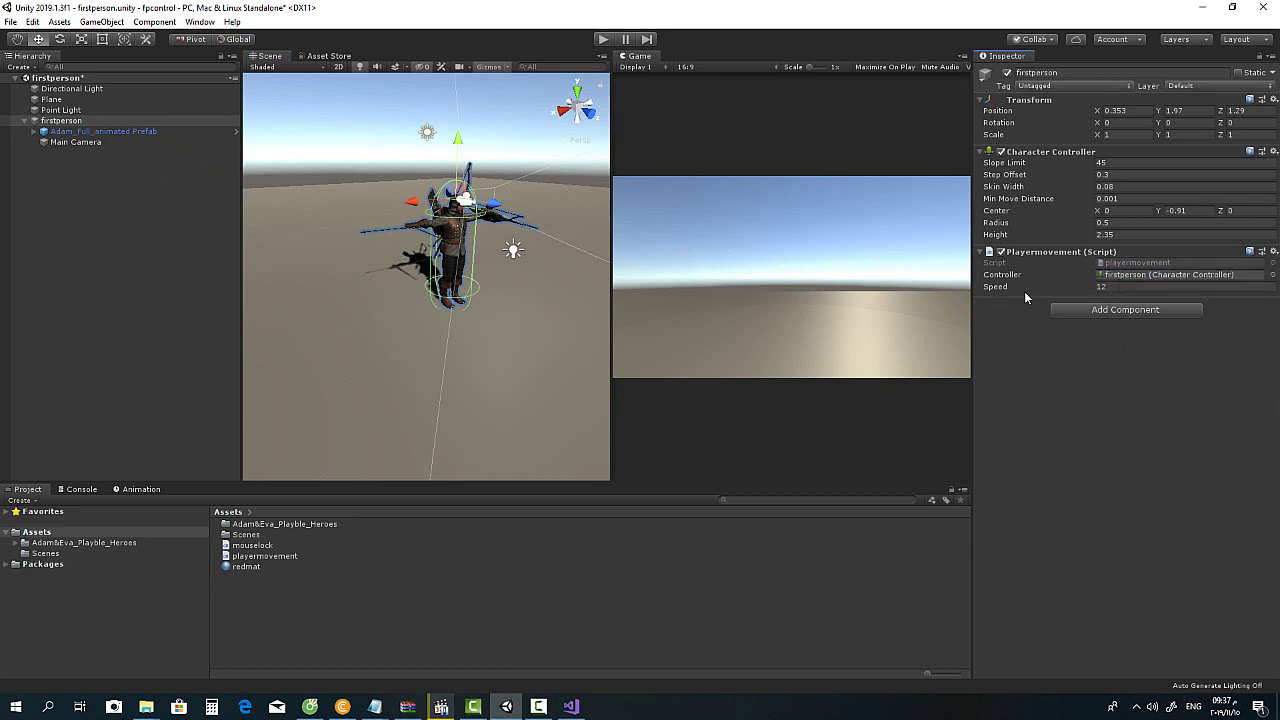
left_click(603, 39)
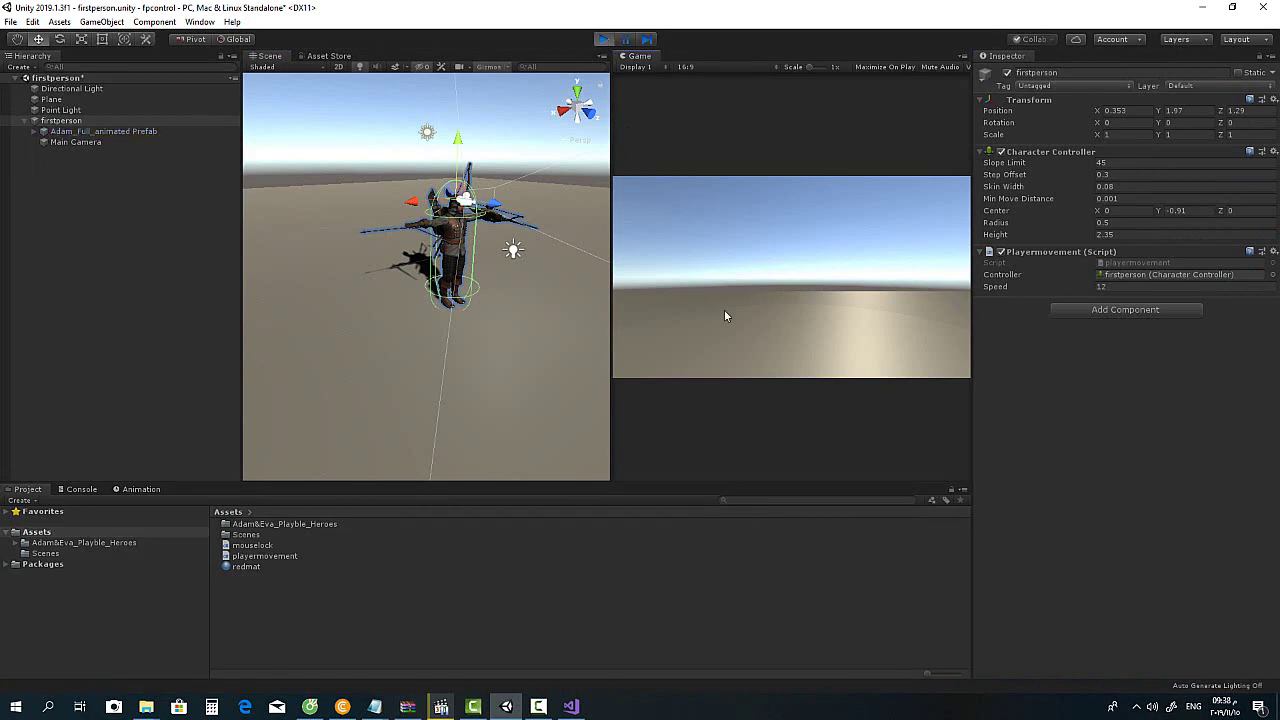
left_click(725, 316)
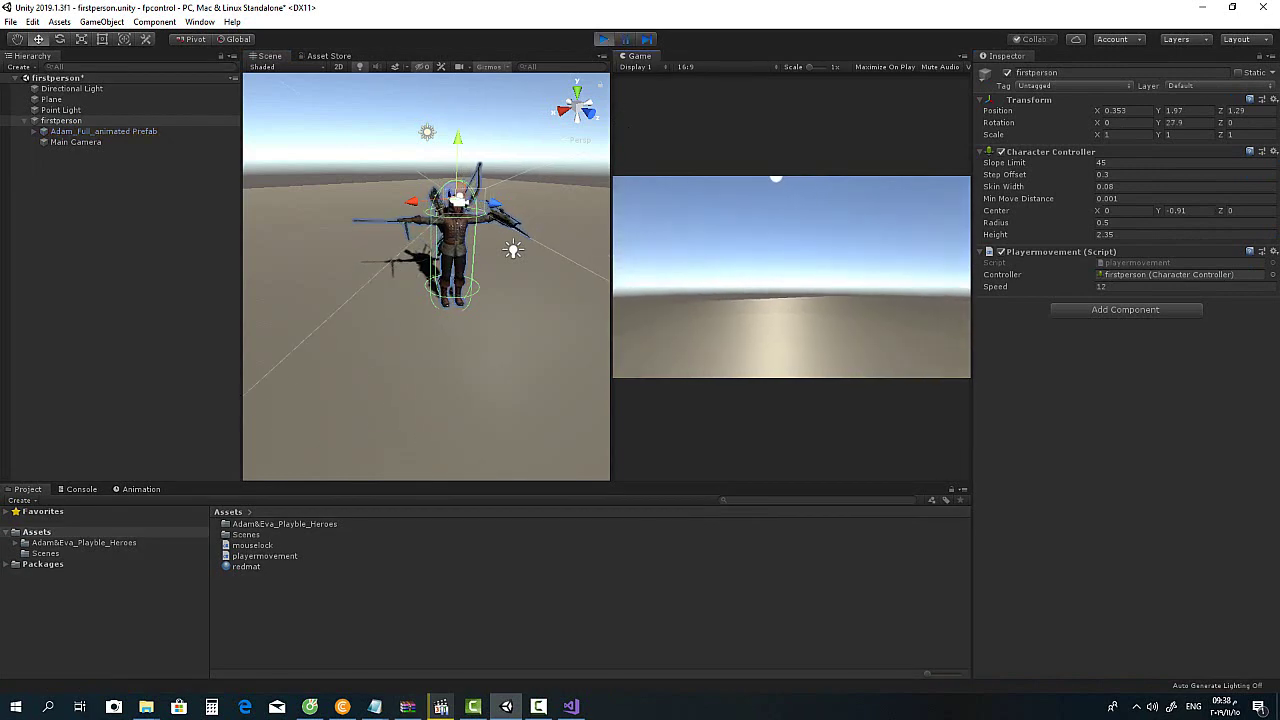
mouse_move(791, 277)
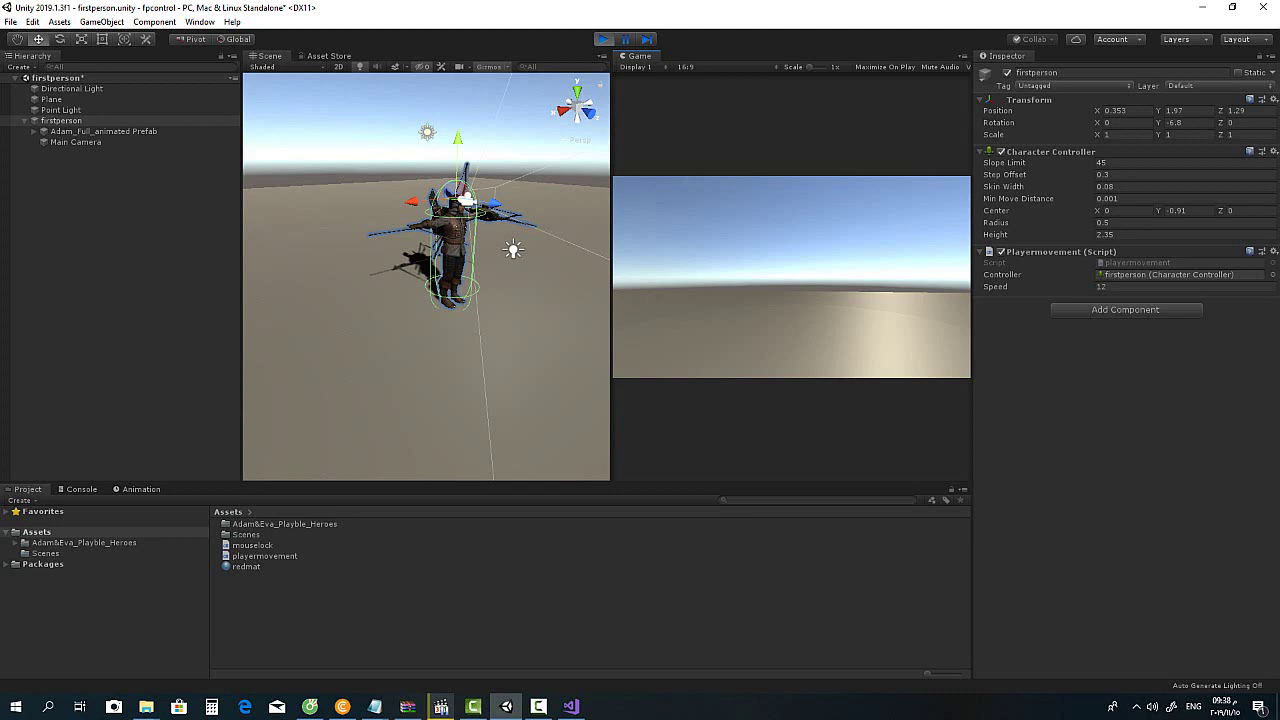
Step: Walk the character forward and back with W/S, strafe with A/D, cross the plane, then release the mouse
key("w")
key("s")
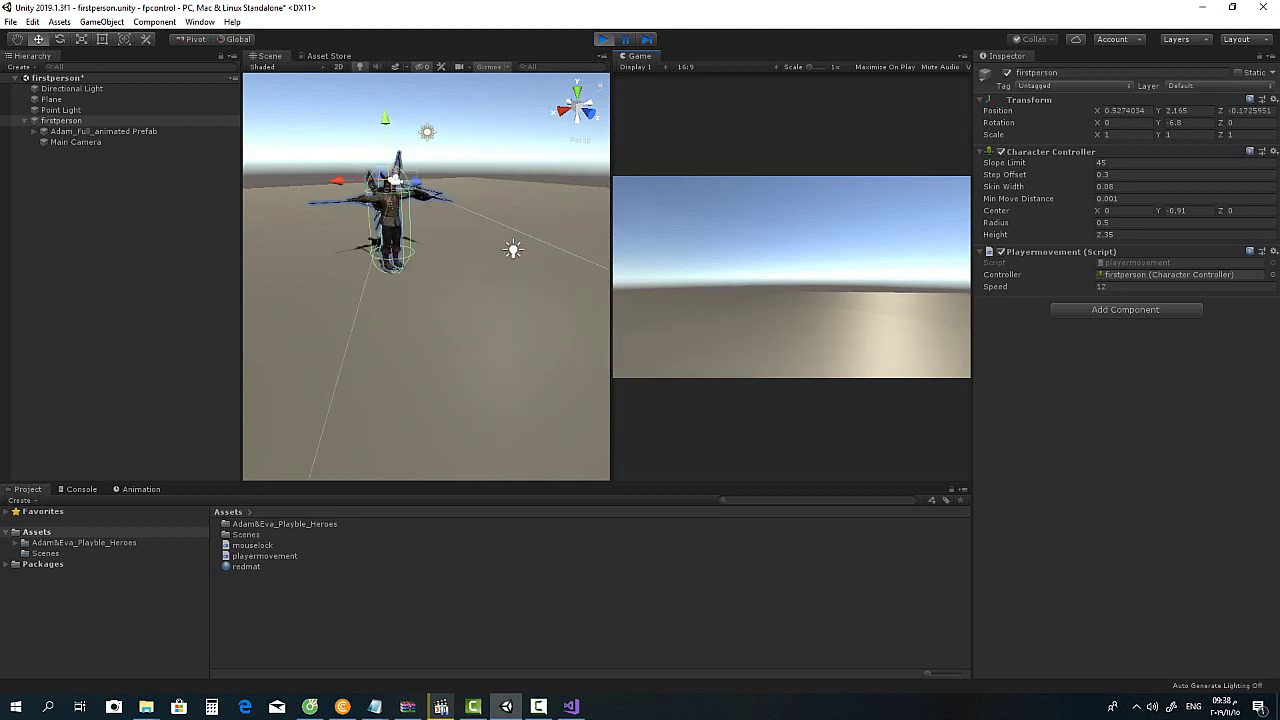
key("s")
key("w")
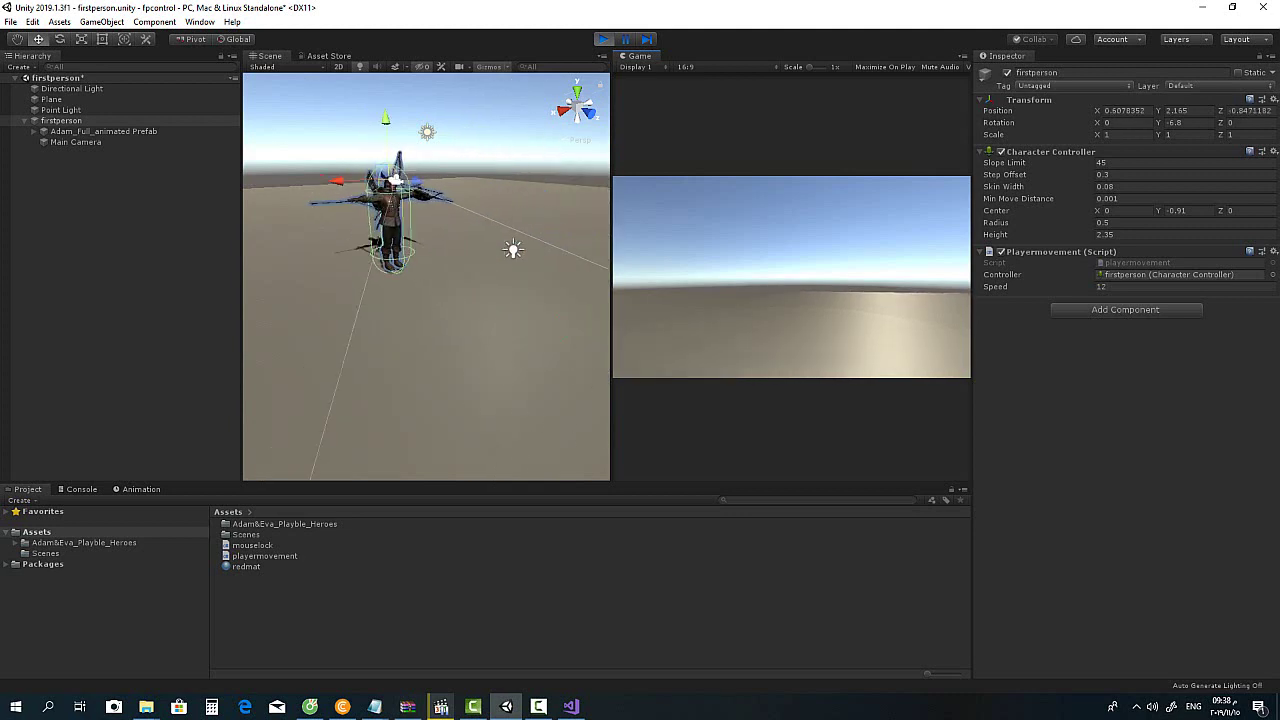
key("w")
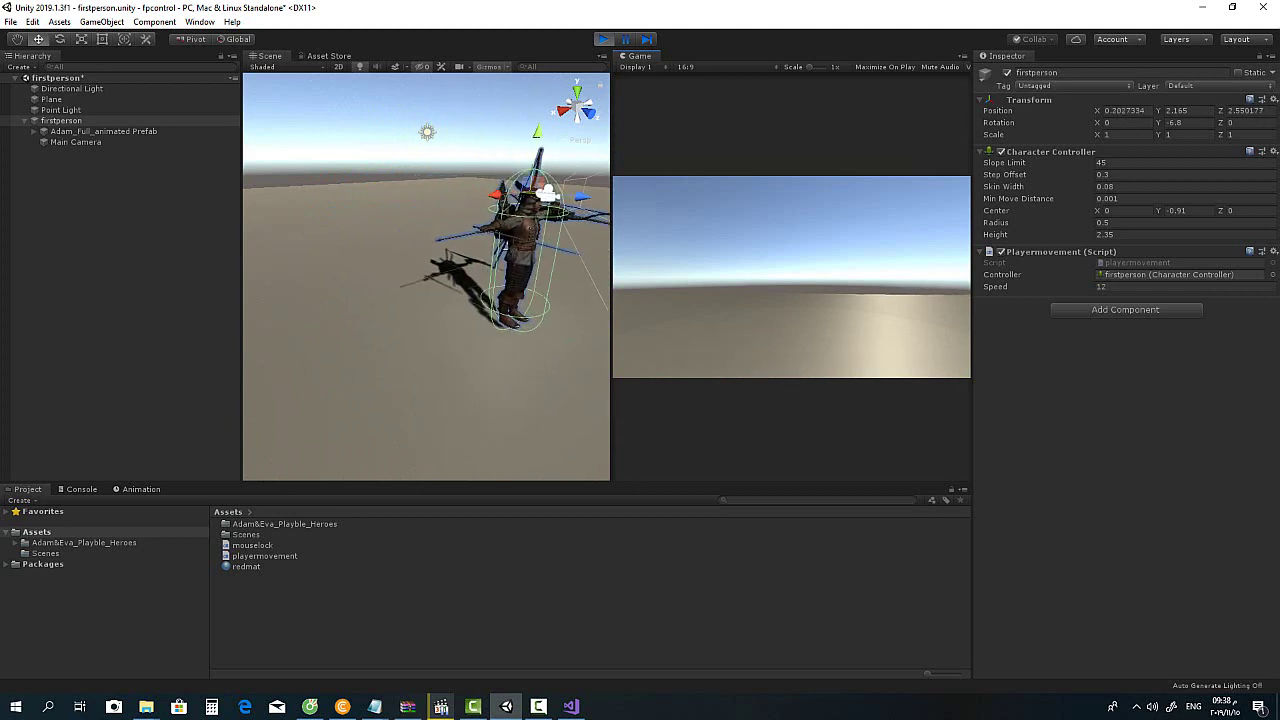
key("s")
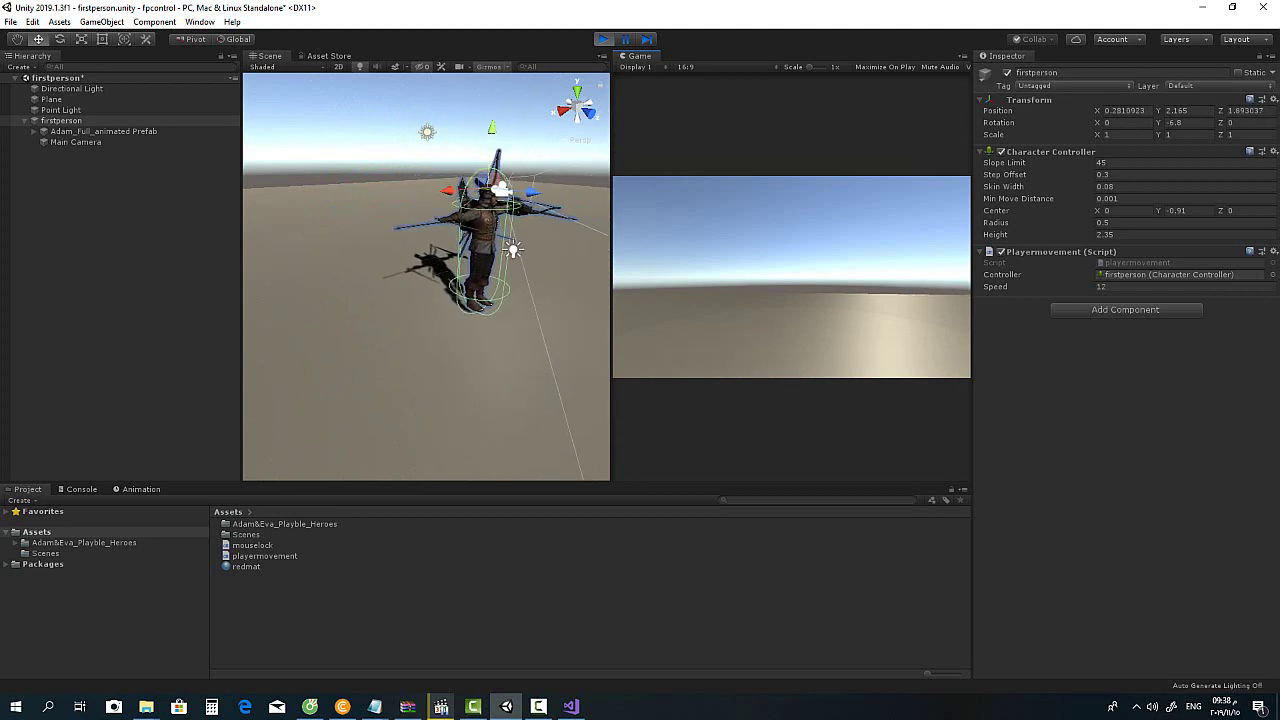
key("s")
key("a")
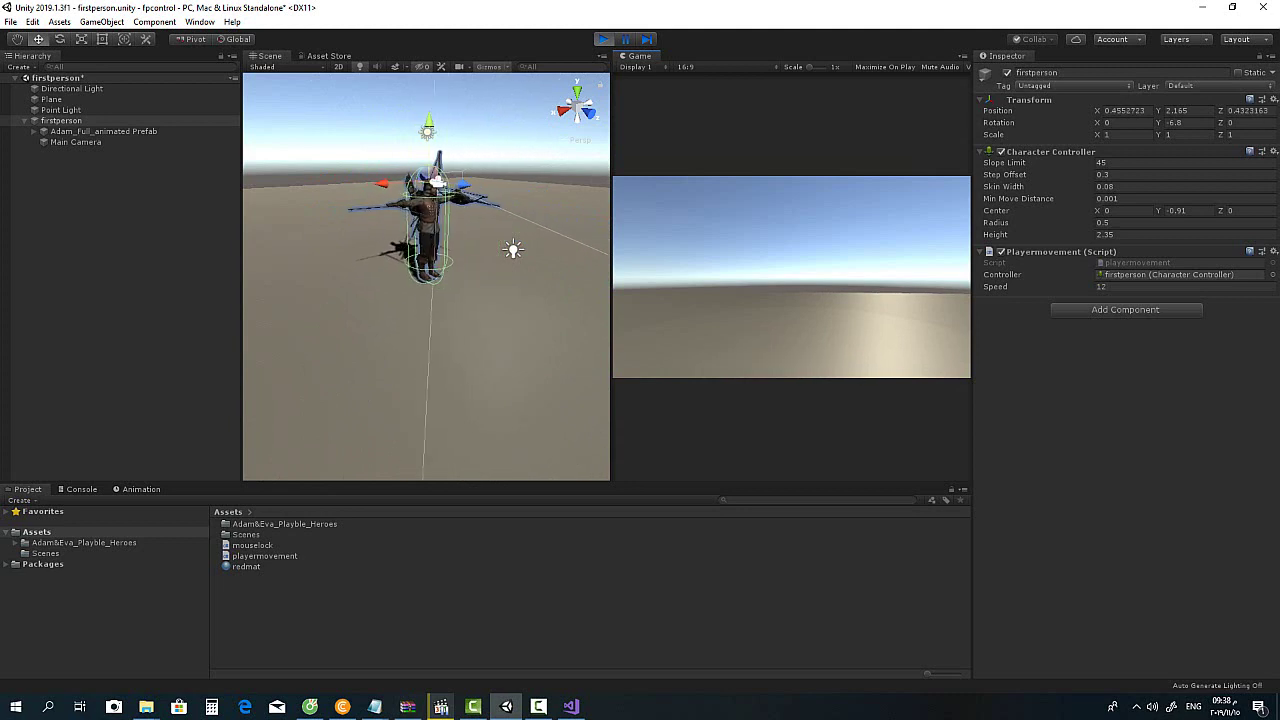
key("d")
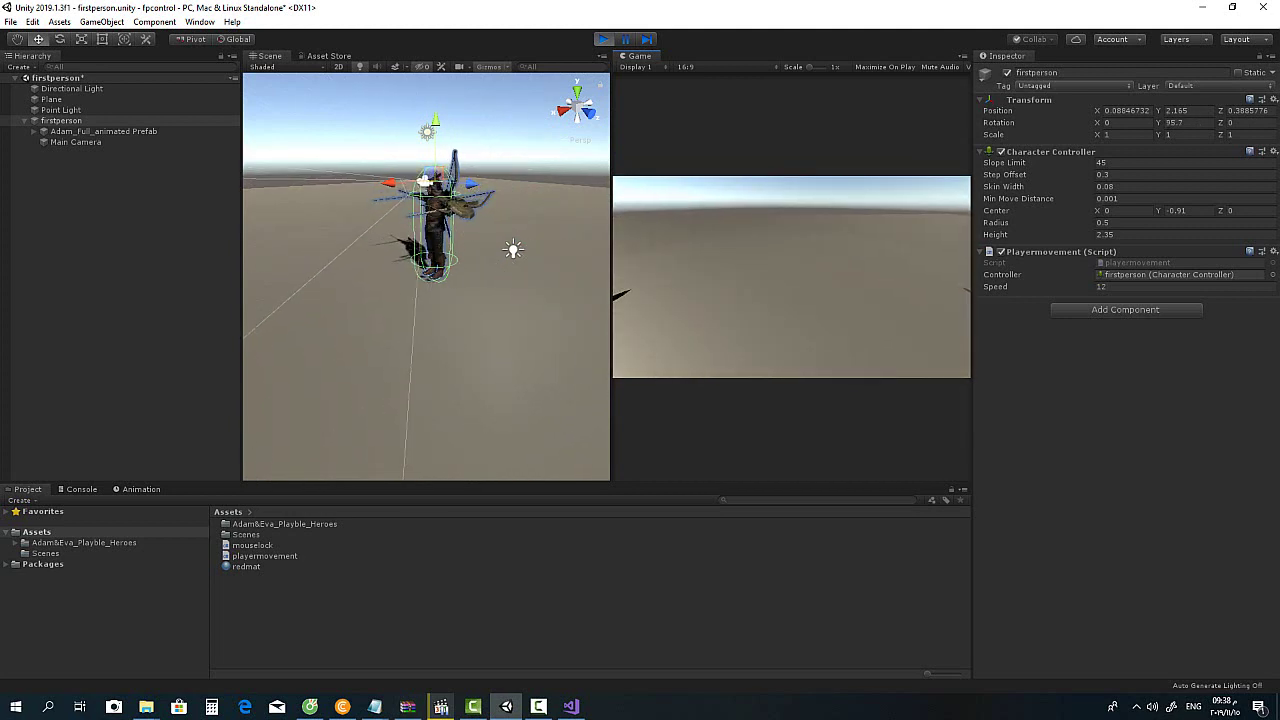
key("w")
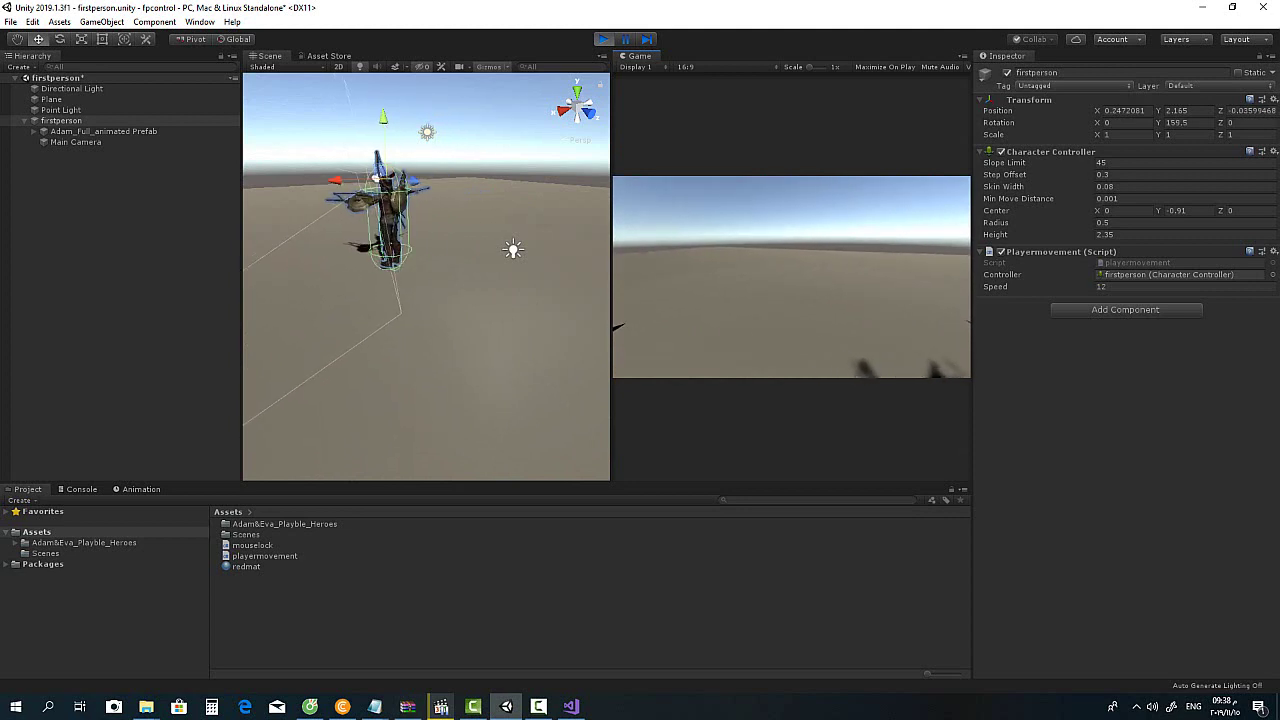
key("w")
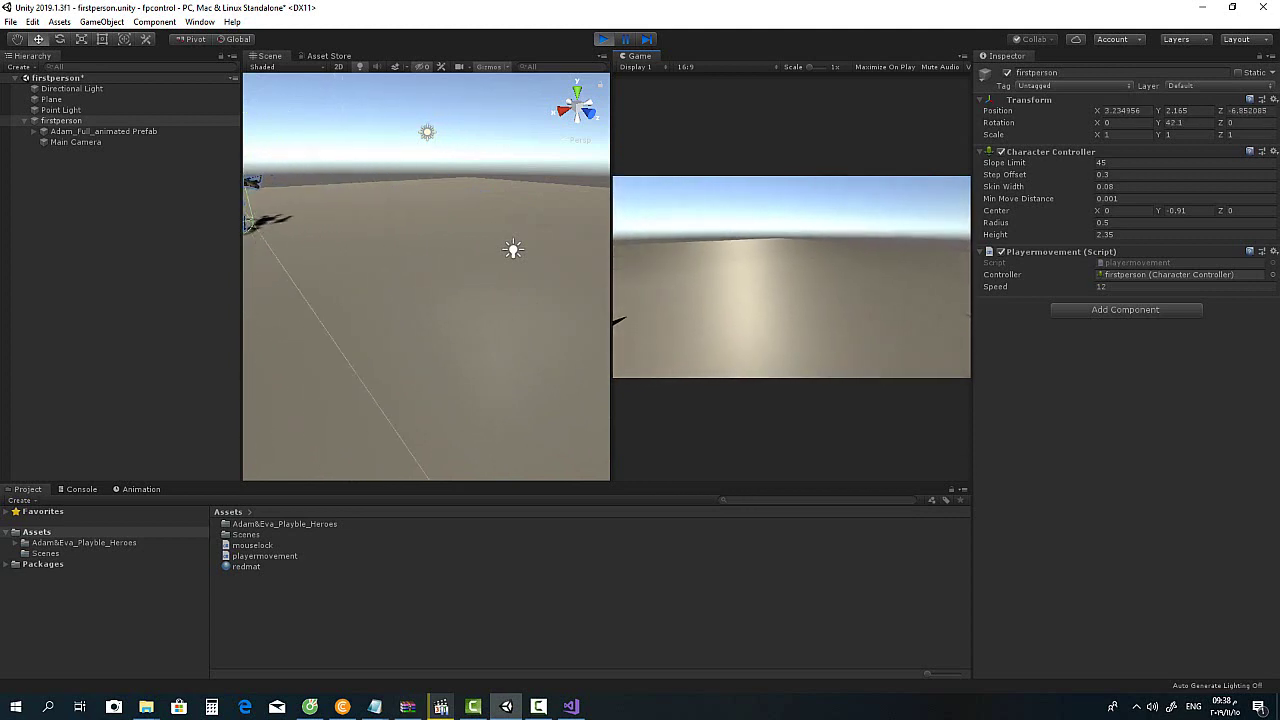
key("w")
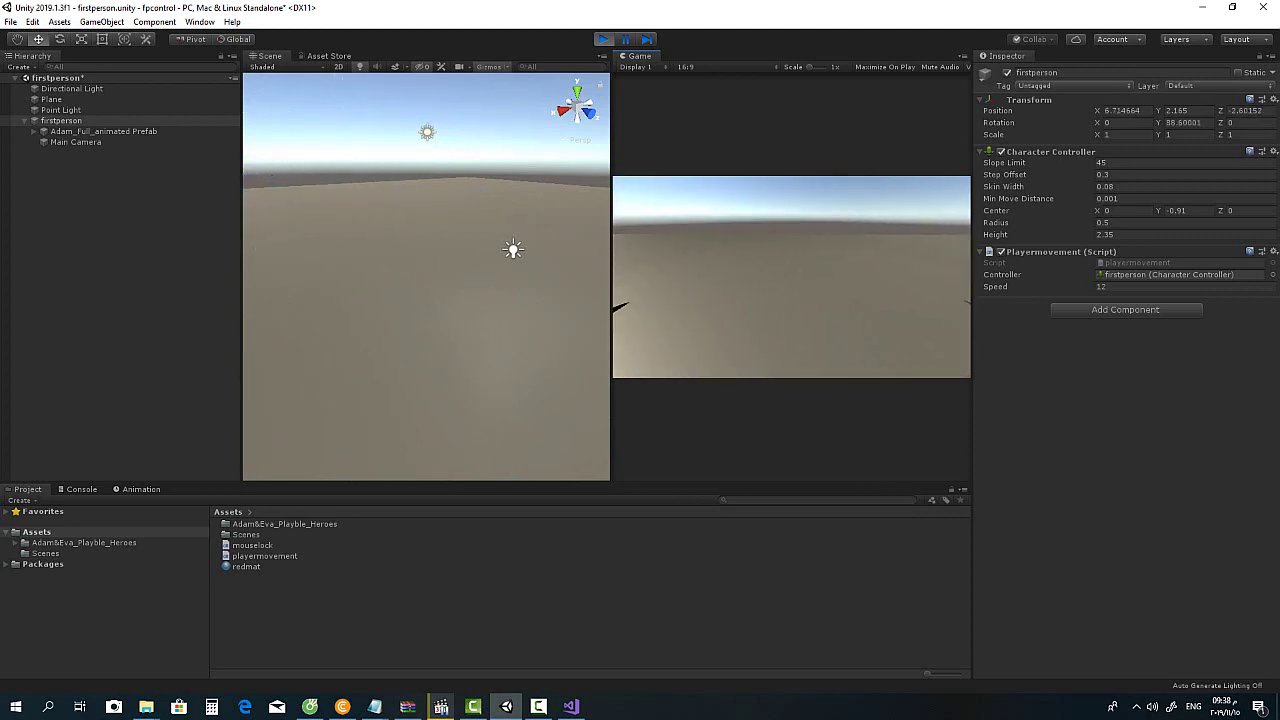
key("Escape")
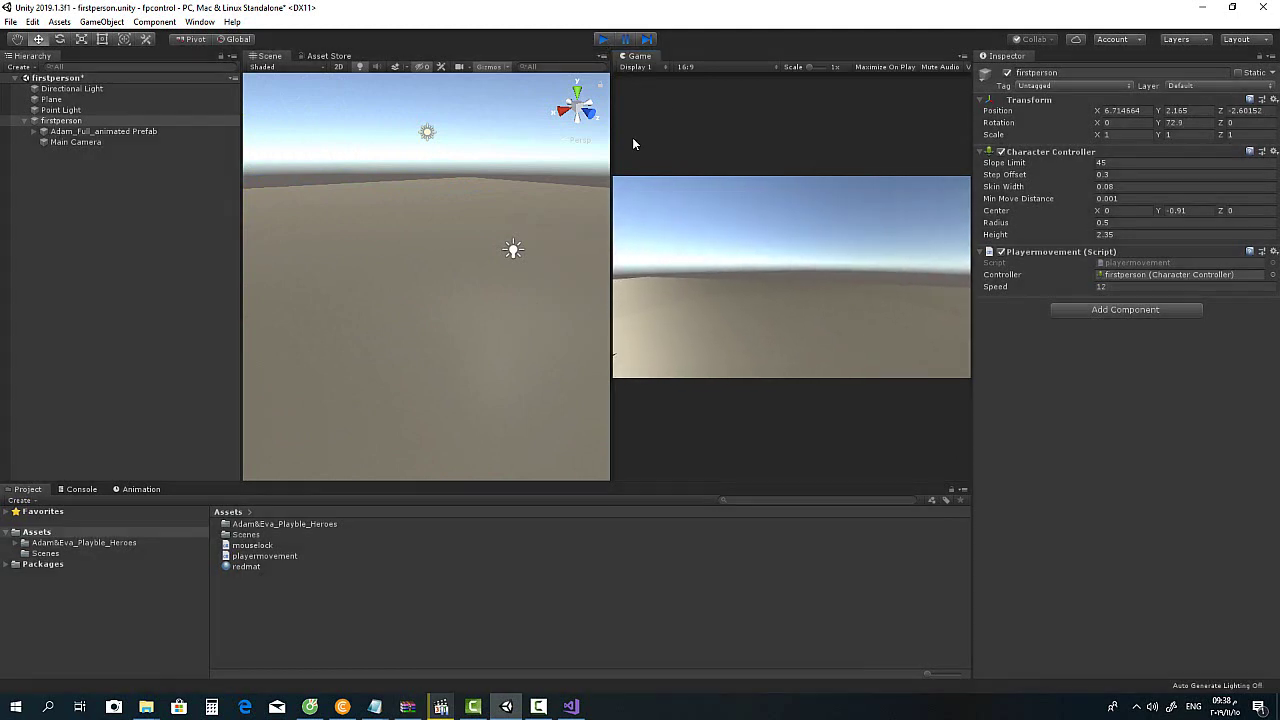
Step: Stop Play mode and widen the Scene view at the Game view's expense
key("ctrl+p")
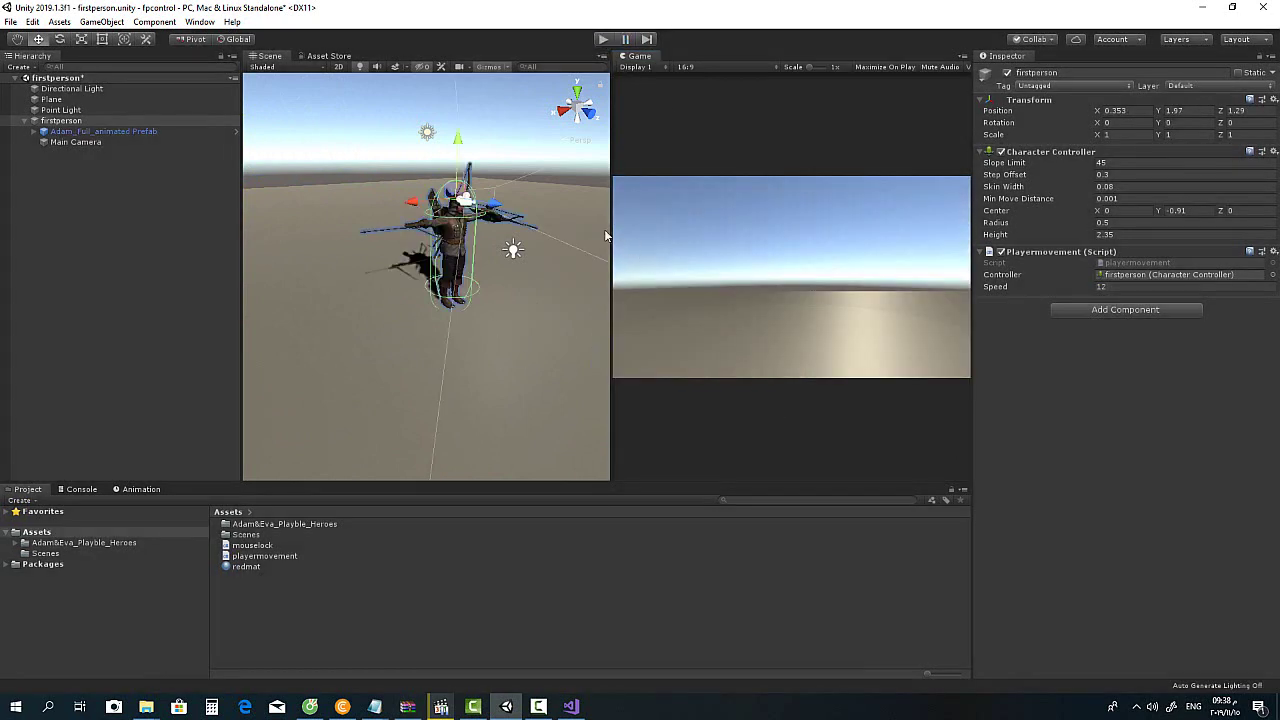
left_click_drag(610, 235, 835, 240)
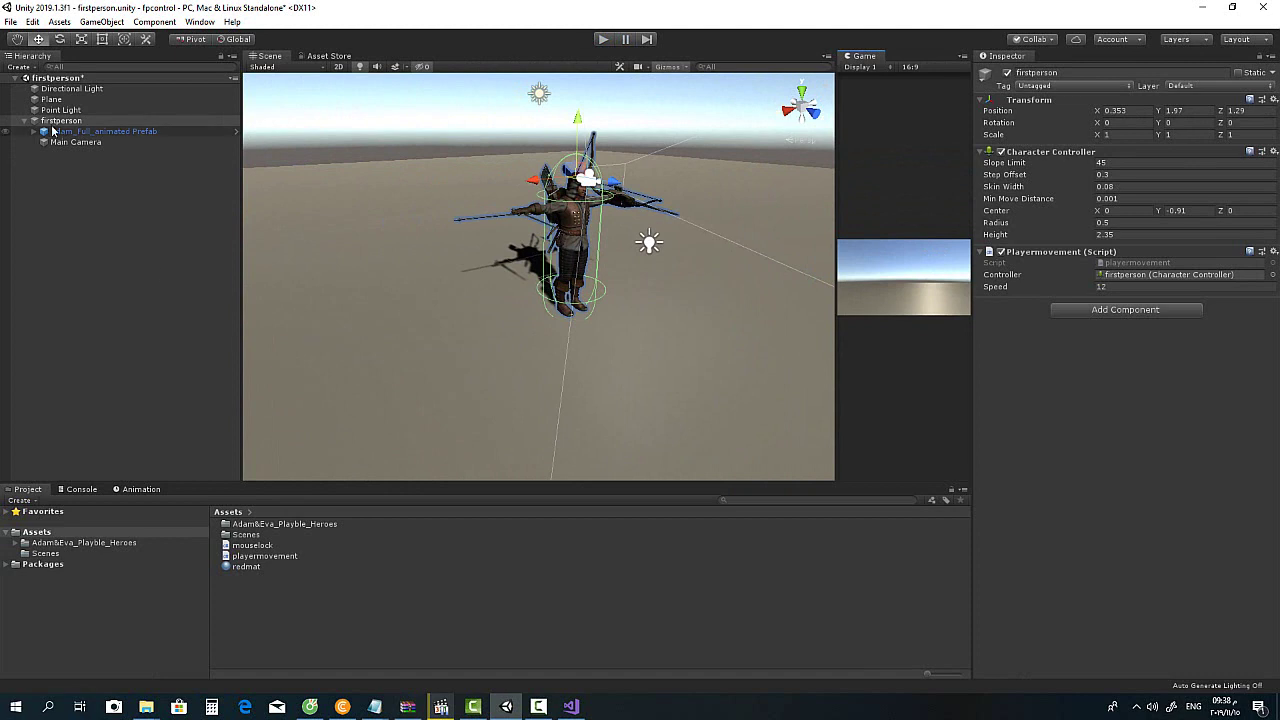
left_click(95, 181)
left_click(65, 121)
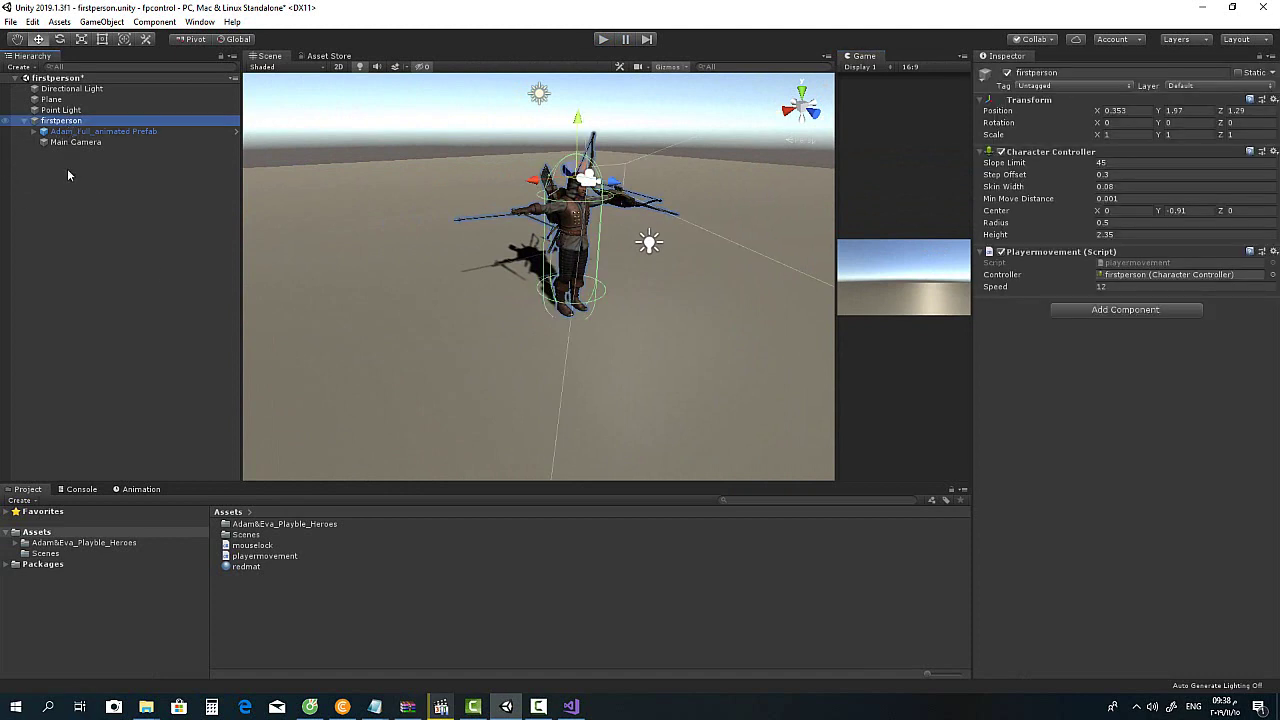
left_click(73, 222)
Step: Add a 3D Cube and move it beside the character to X 2.713, Y 0.53, Z 0
right_click(74, 226)
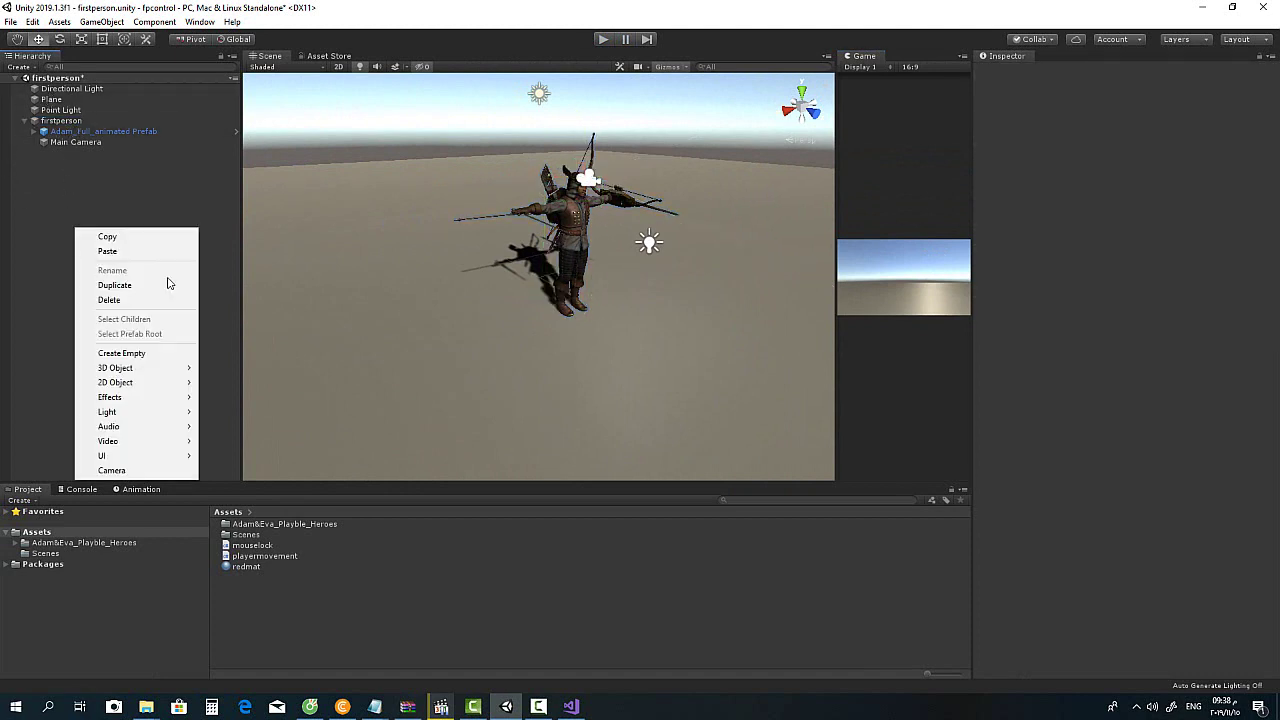
mouse_move(156, 370)
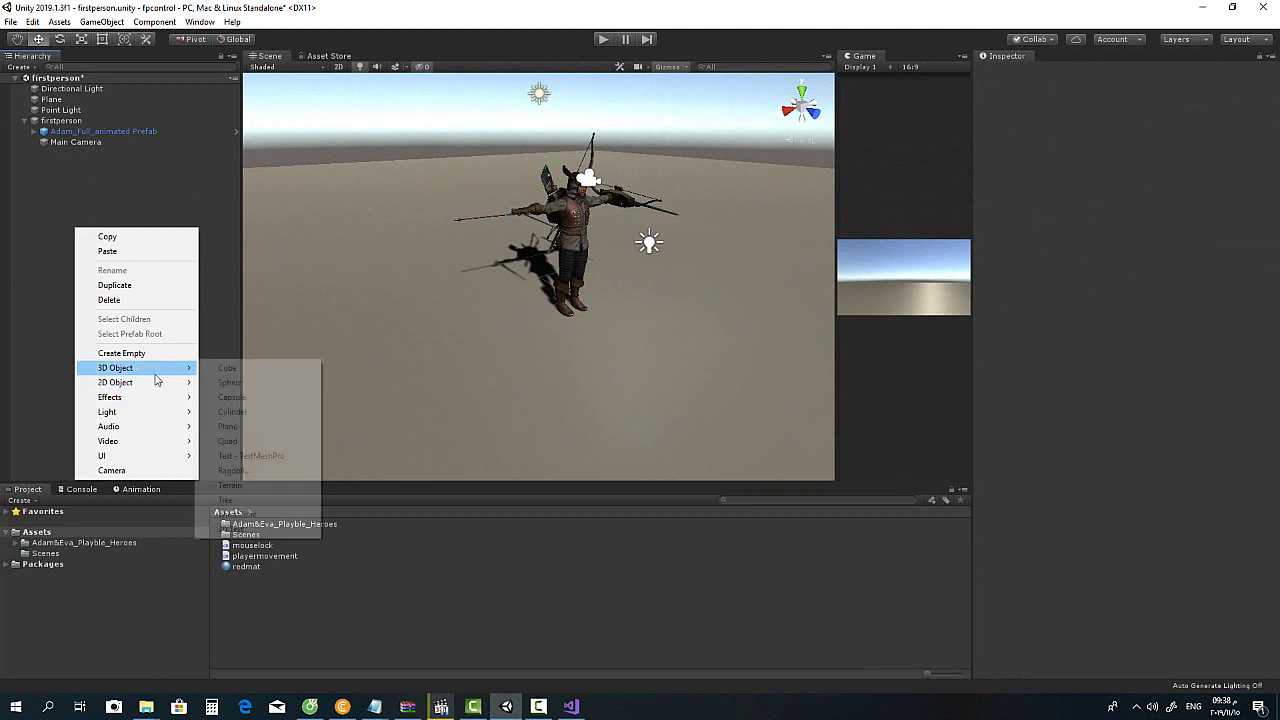
left_click(244, 372)
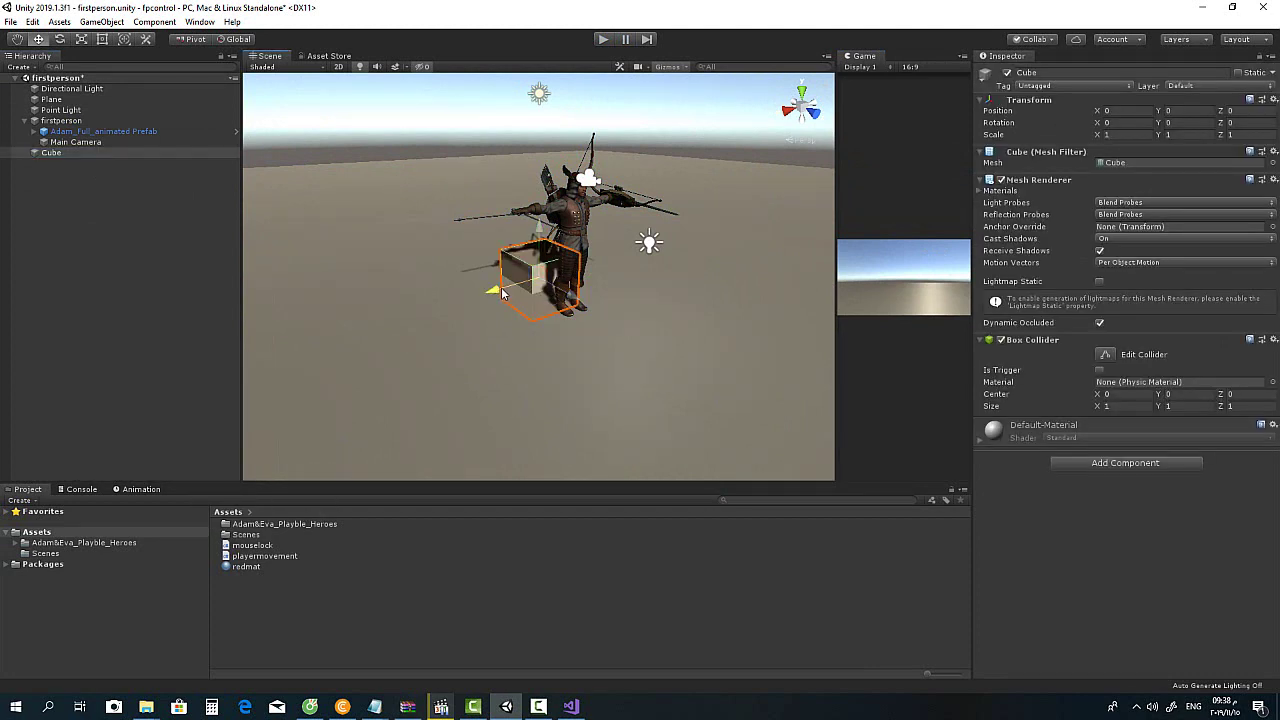
mouse_move(503, 292)
left_mouse_down()
mouse_move(372, 262)
mouse_move(371, 220)
mouse_move(372, 275)
mouse_move(367, 255)
left_mouse_up()
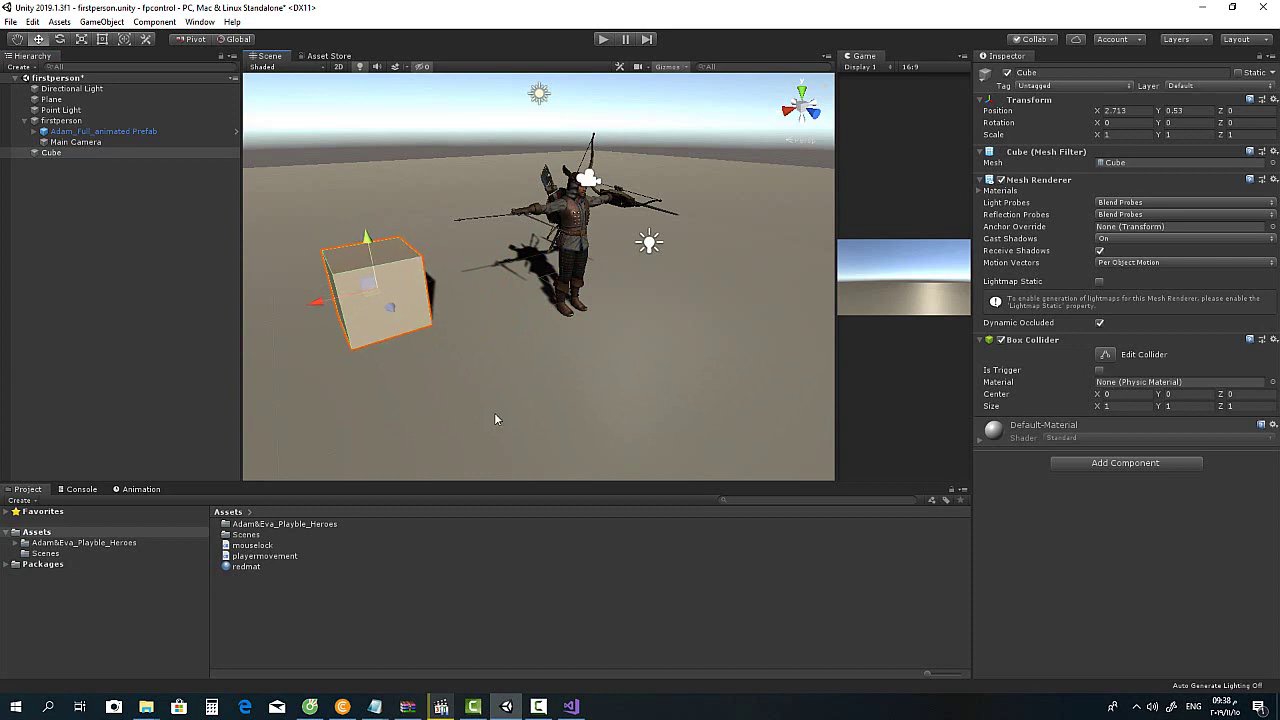
scroll(480, 375, "down", 2)
scroll(480, 375, "down", 2)
scroll(482, 372, "down", 1)
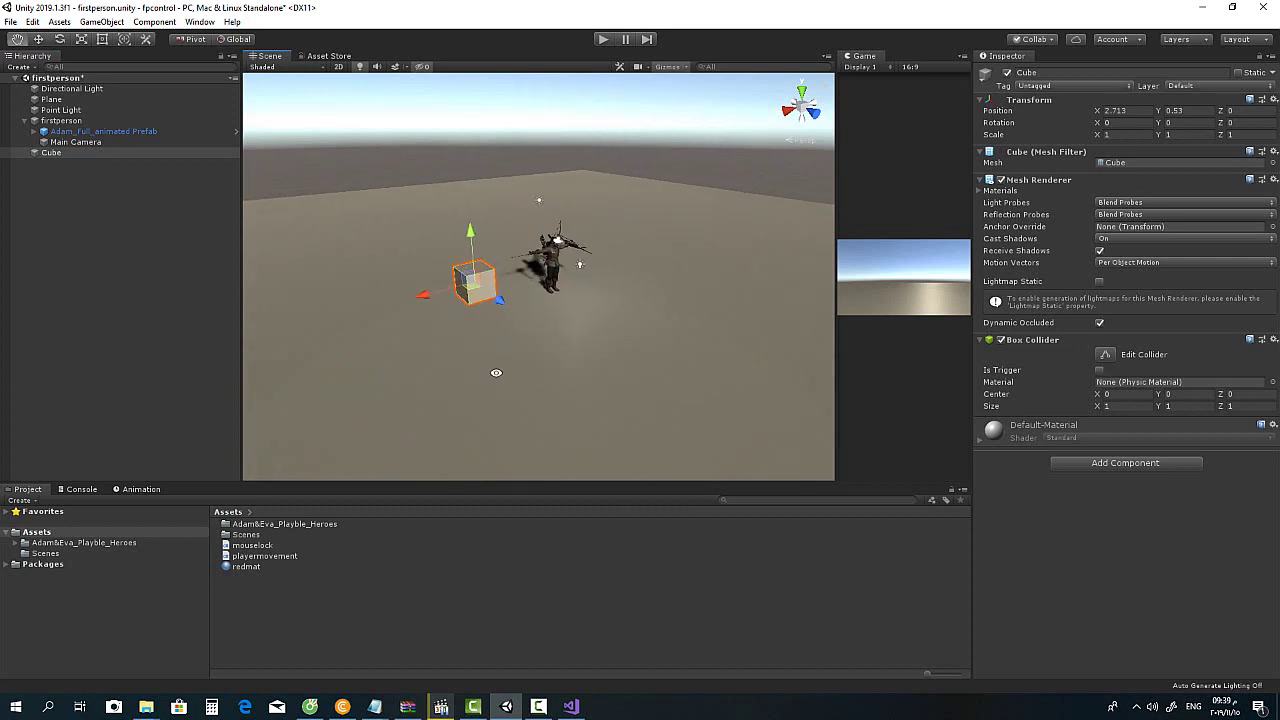
left_click_drag(496, 372, 586, 322, "alt")
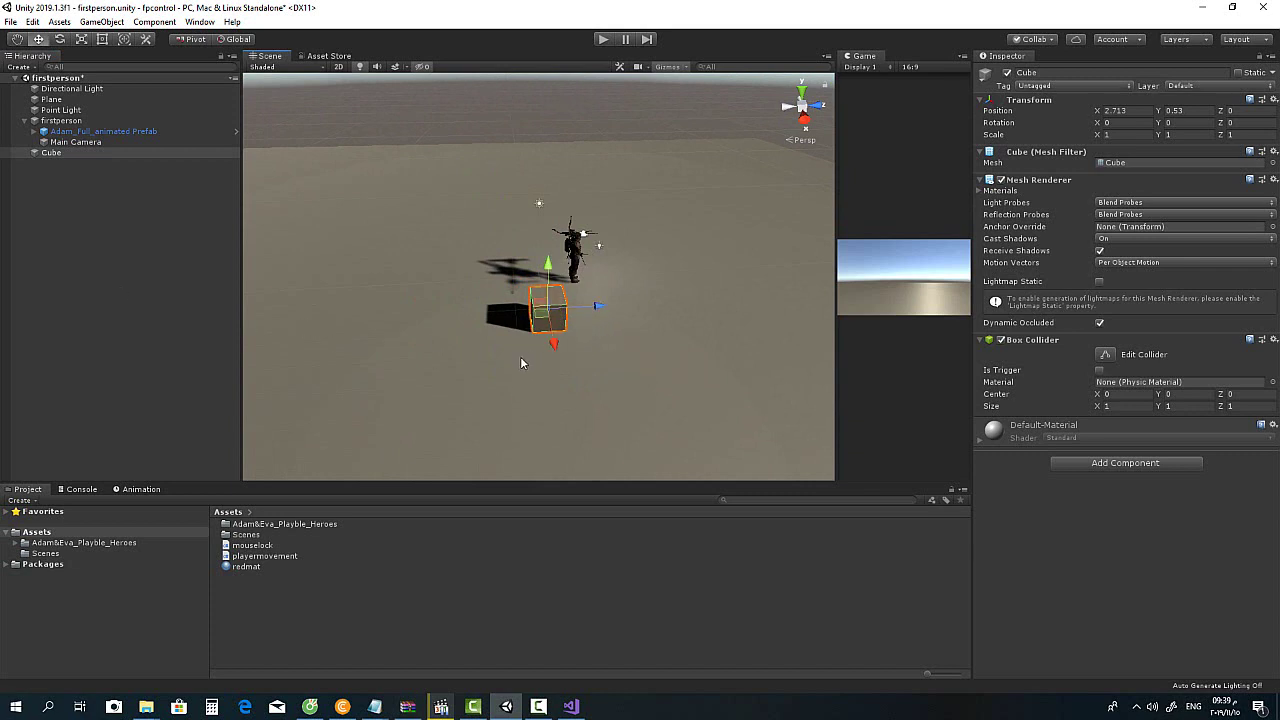
Step: Duplicate the cube as Cube (1) and slide it back along Z, away from the character
key("ctrl+d")
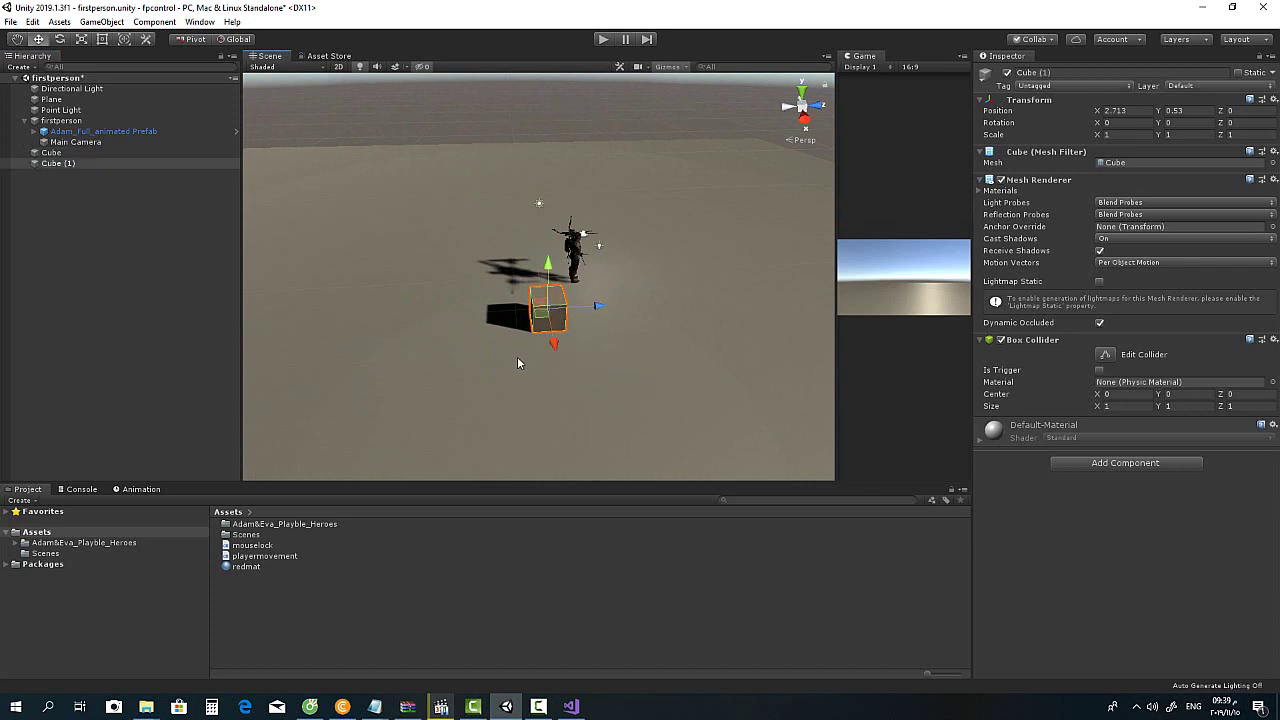
mouse_move(597, 305)
left_mouse_down()
mouse_move(740, 296)
mouse_move(742, 322)
mouse_move(698, 219)
mouse_move(757, 229)
left_mouse_up()
left_click(742, 229)
left_click(655, 234)
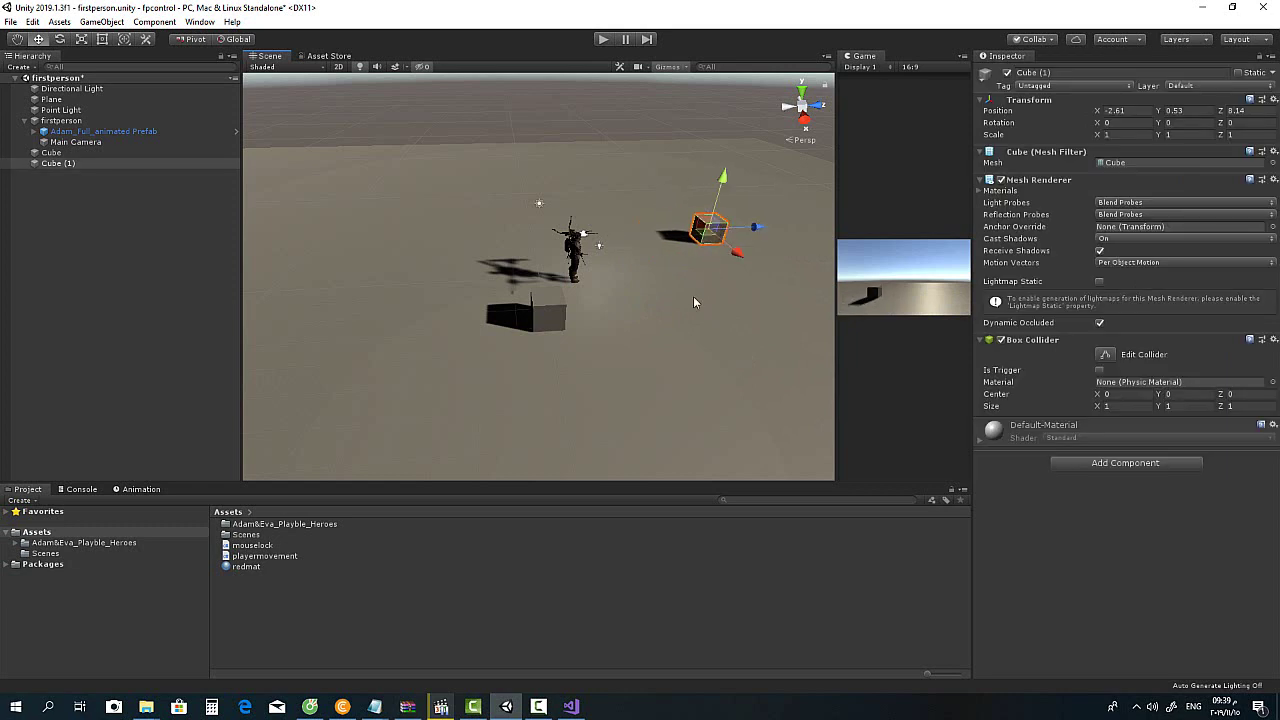
mouse_move(690, 301)
left_mouse_down("alt")
mouse_move(535, 297)
mouse_move(630, 298)
left_mouse_up("alt")
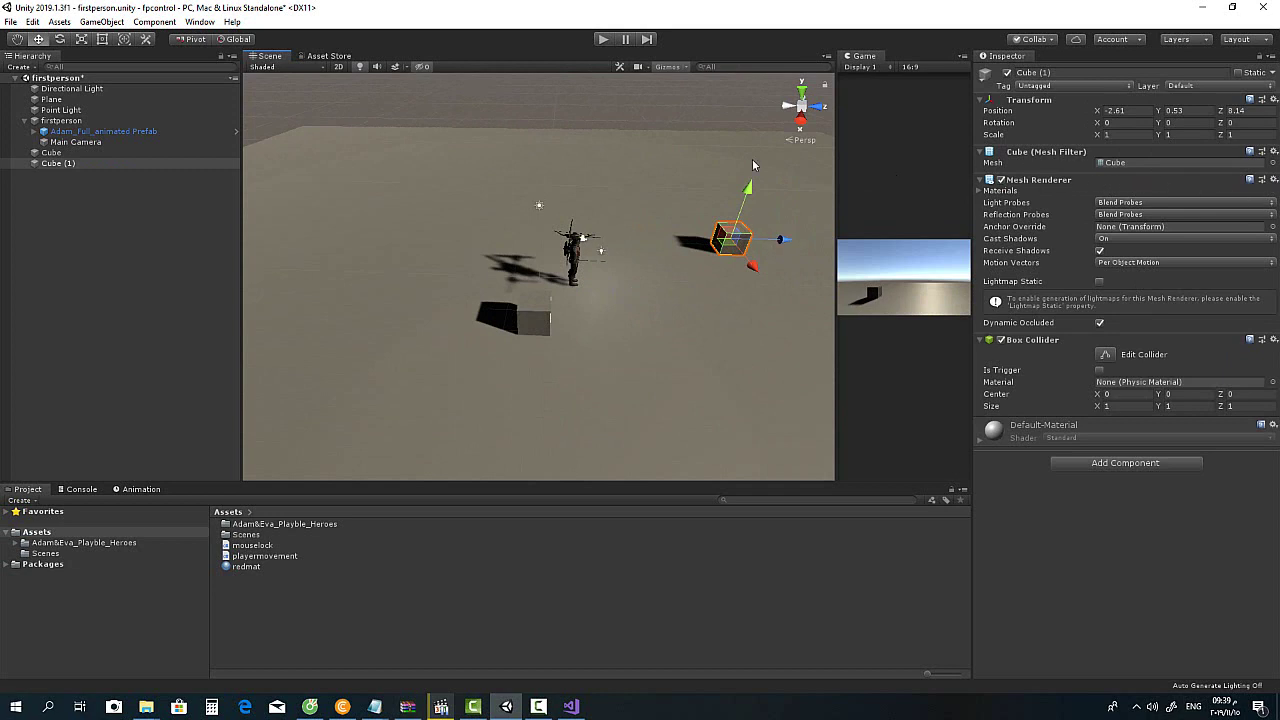
Step: Stretch Cube (1) to Y scale 4.21, tilt it -66.47° on X, and lower it to 0.25
left_click_drag(1159, 135, 36, 136)
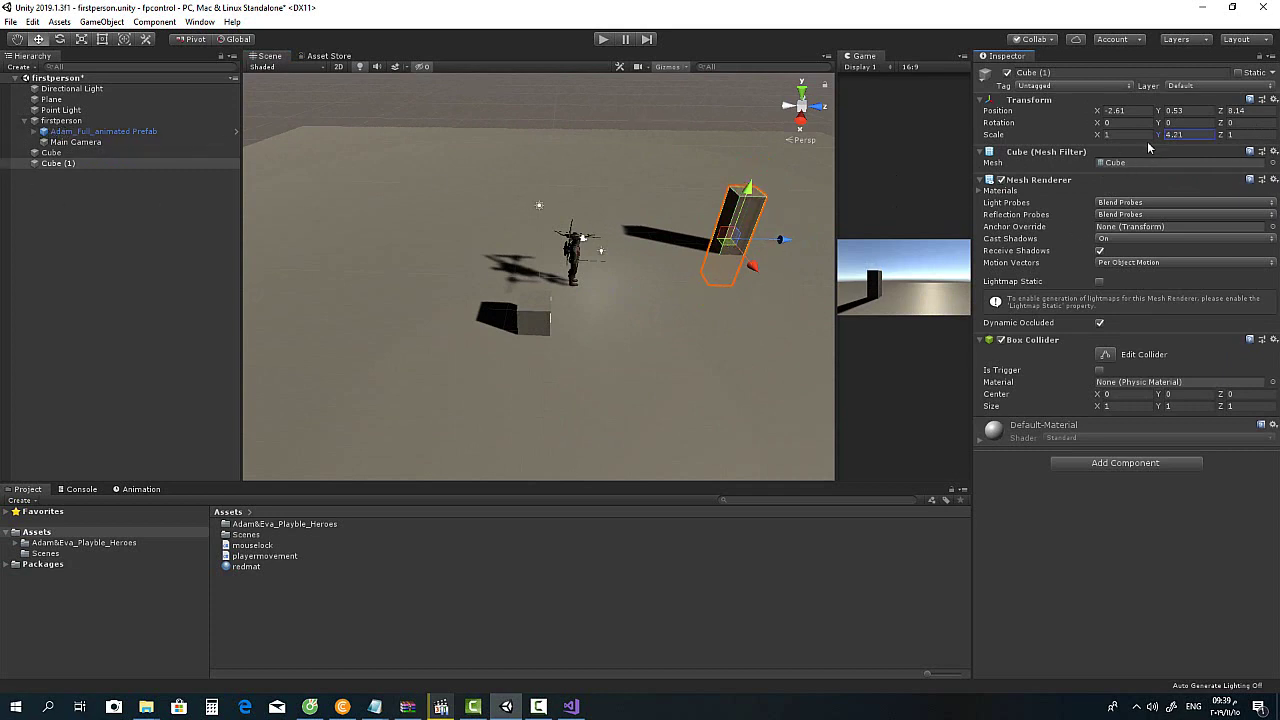
mouse_move(1097, 122)
left_mouse_down()
mouse_move(590, 200)
mouse_move(168, 429)
left_mouse_up()
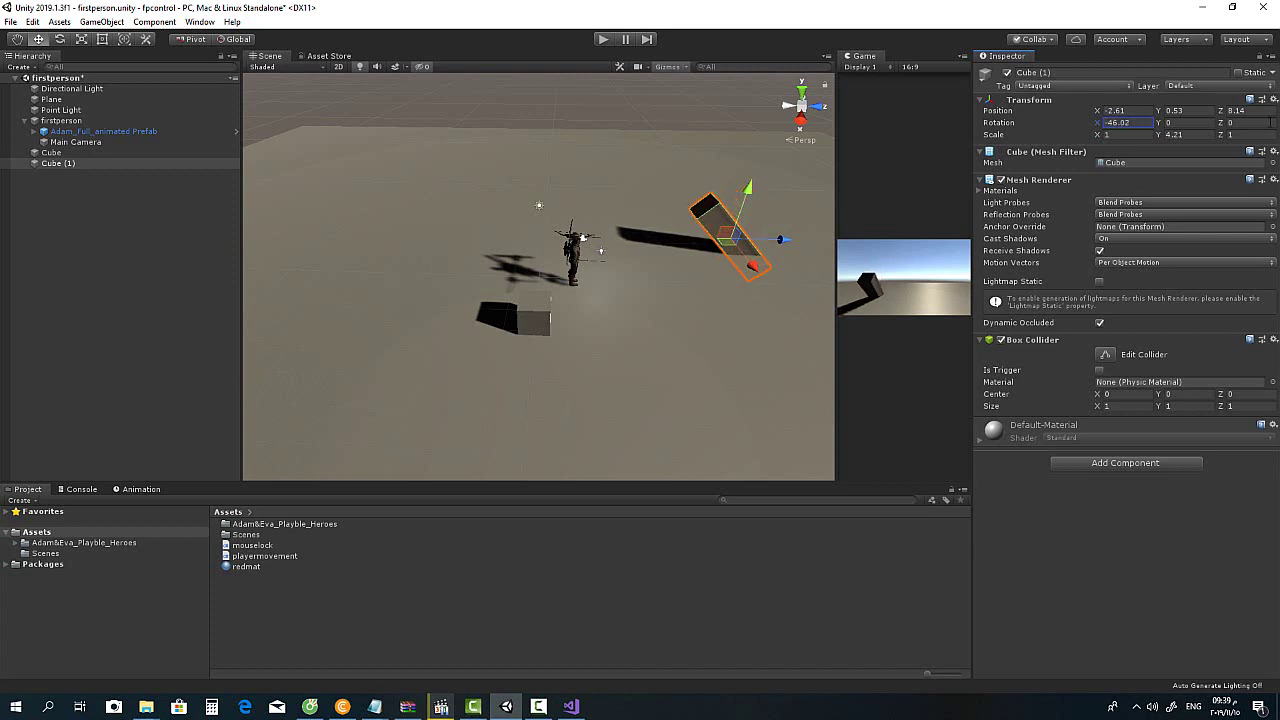
mouse_move(1097, 122)
left_mouse_down()
mouse_move(558, 420)
mouse_move(665, 371)
mouse_move(755, 187)
mouse_move(745, 192)
left_mouse_up()
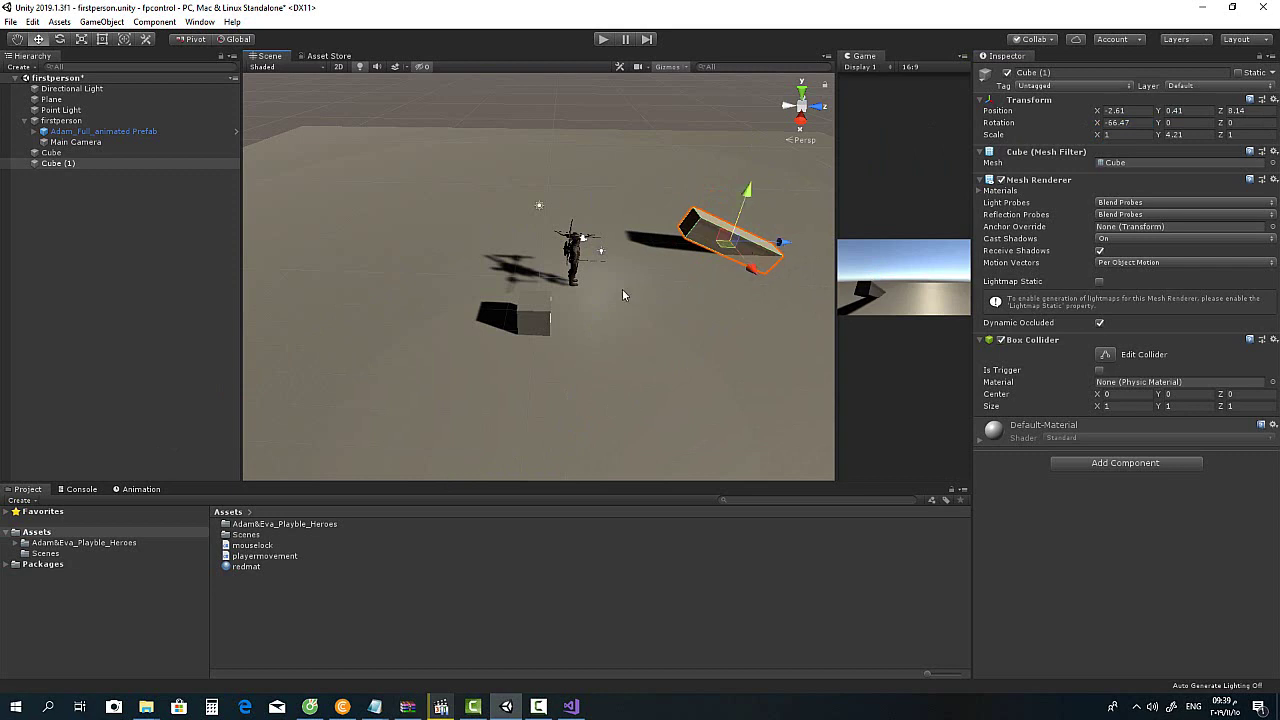
left_click_drag(748, 192, 747, 201)
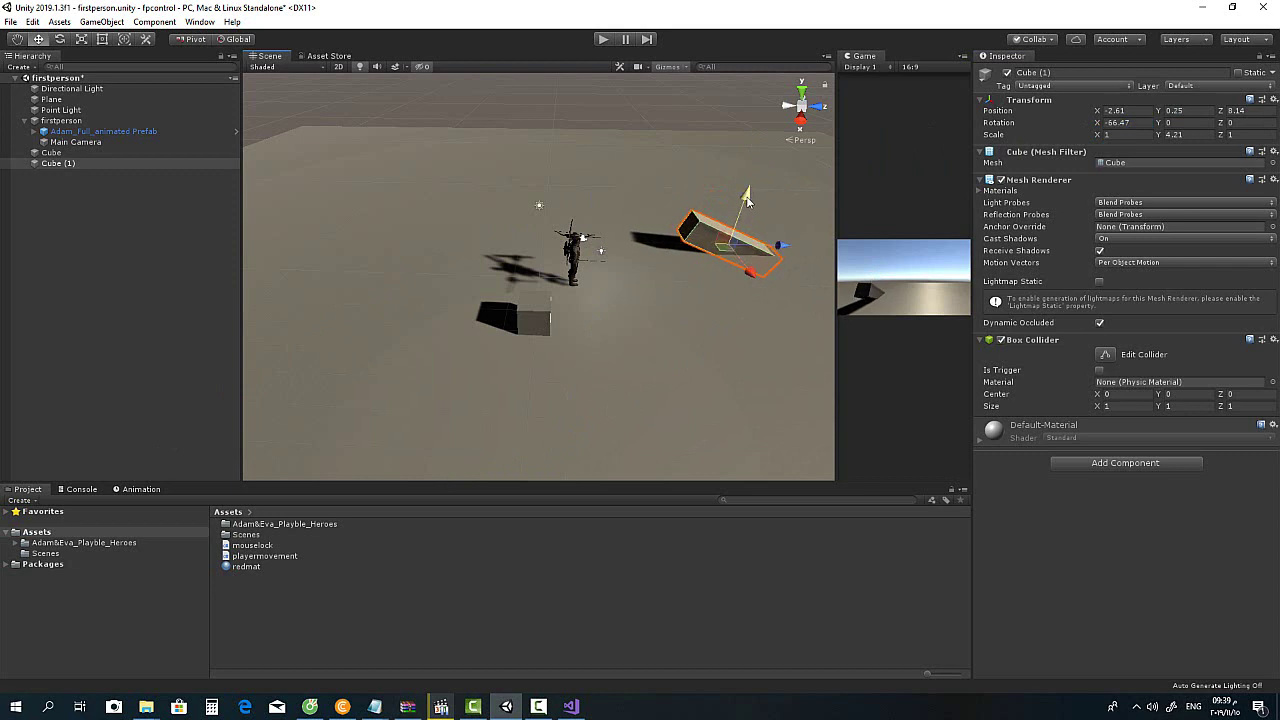
left_click_drag(679, 361, 389, 321, "alt")
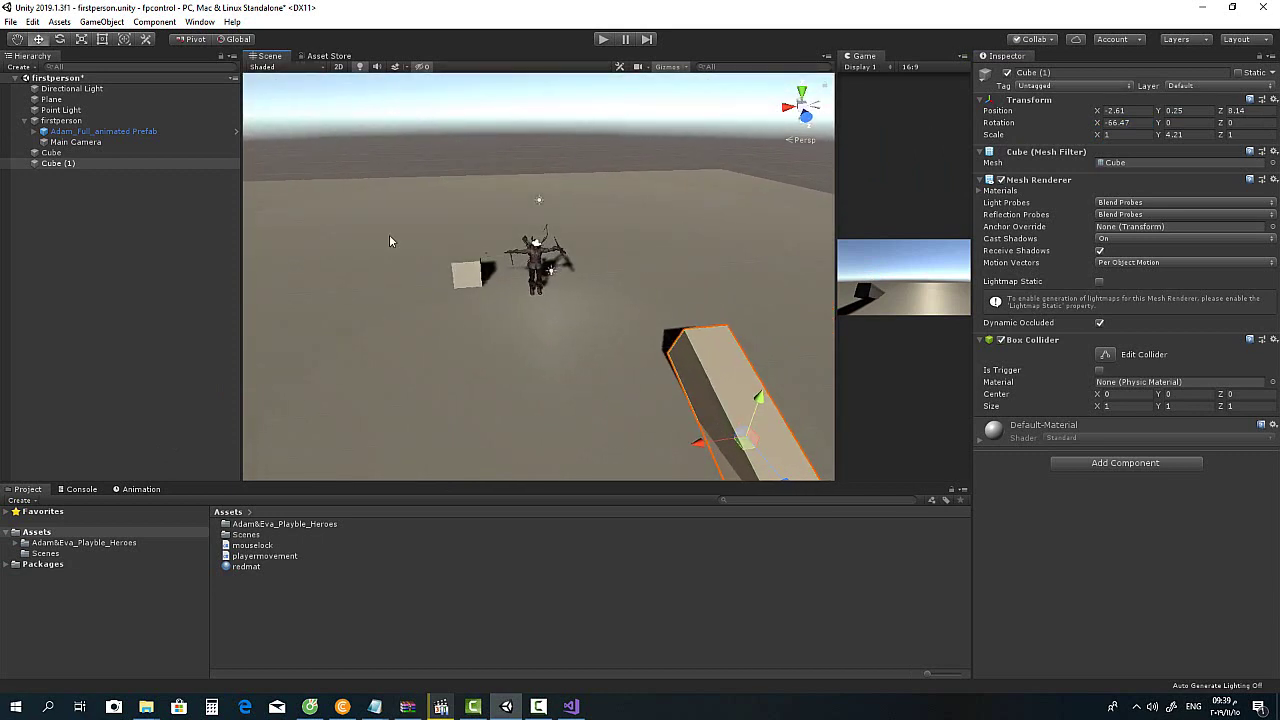
Step: Duplicate the original cube into Cube (2), a 4.28×0.24×6.5 plank at X -7.7, lowered to the ground
left_click(86, 155)
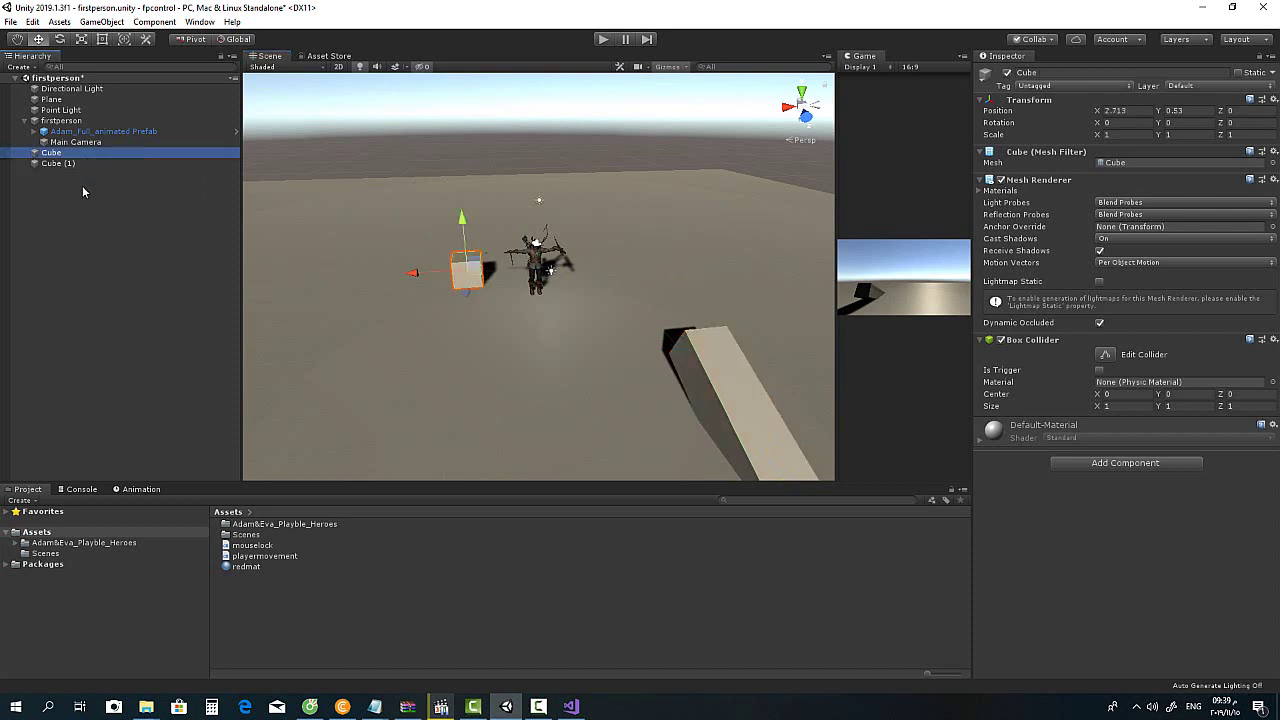
key("ctrl+d")
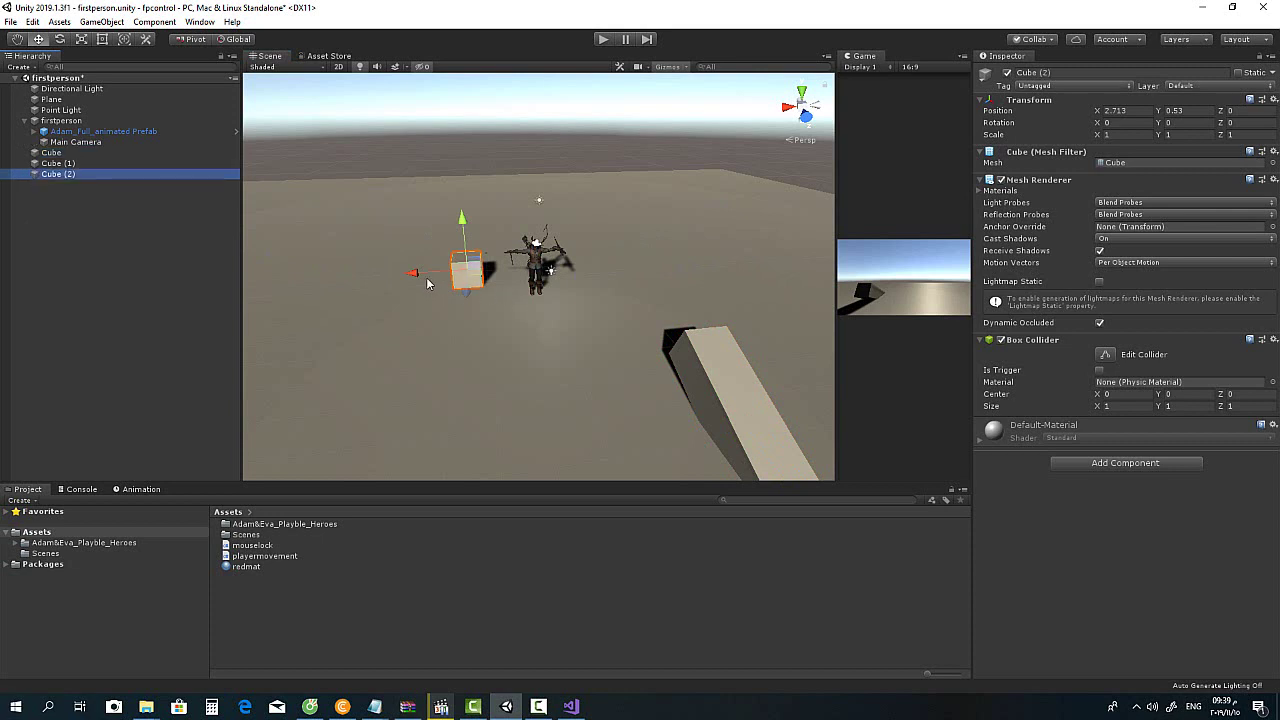
left_click_drag(413, 273, 711, 245)
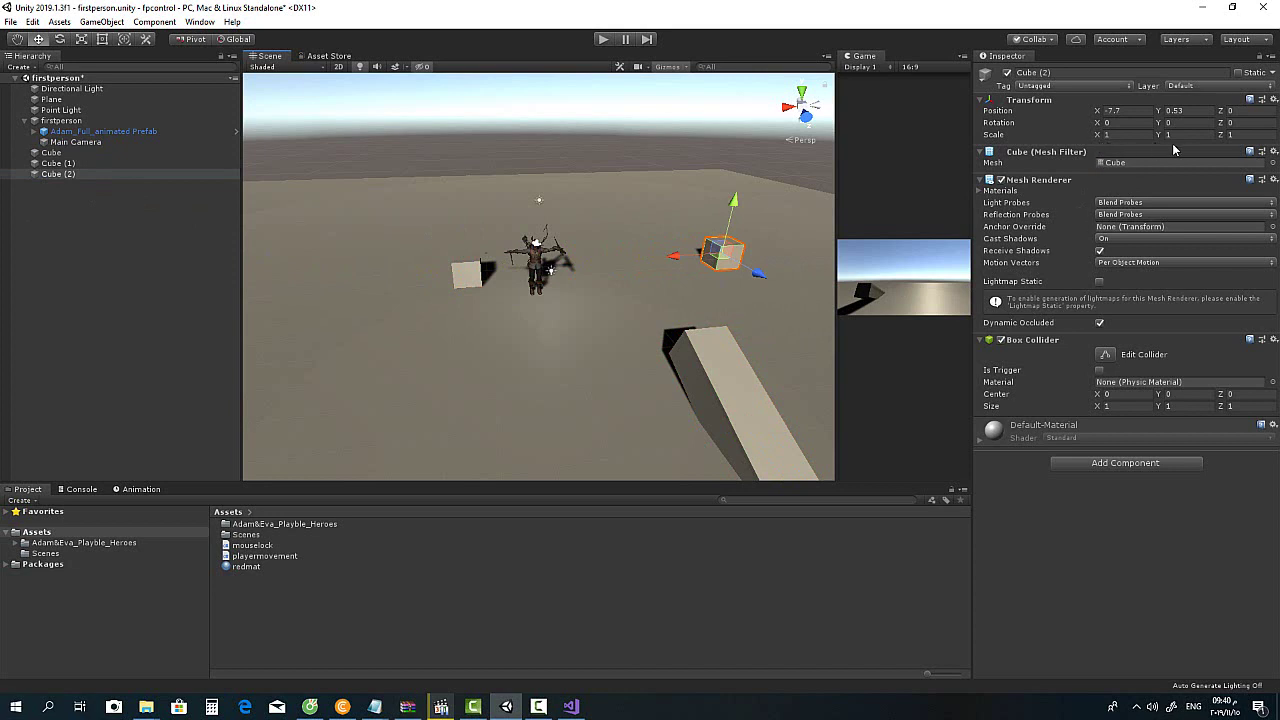
left_click_drag(1218, 140, 1150, 140)
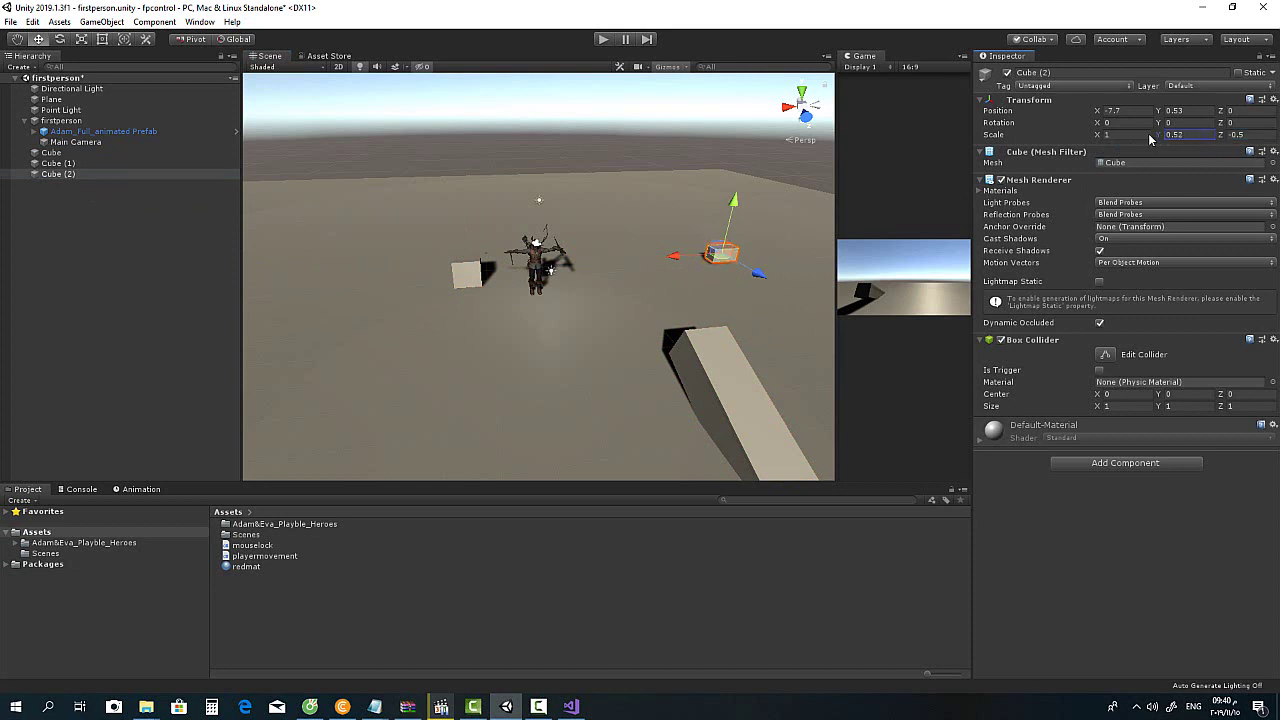
mouse_move(1097, 134)
left_mouse_down()
mouse_move(1177, 136)
mouse_move(1148, 139)
left_mouse_up()
left_click(1158, 138)
type("0.24")
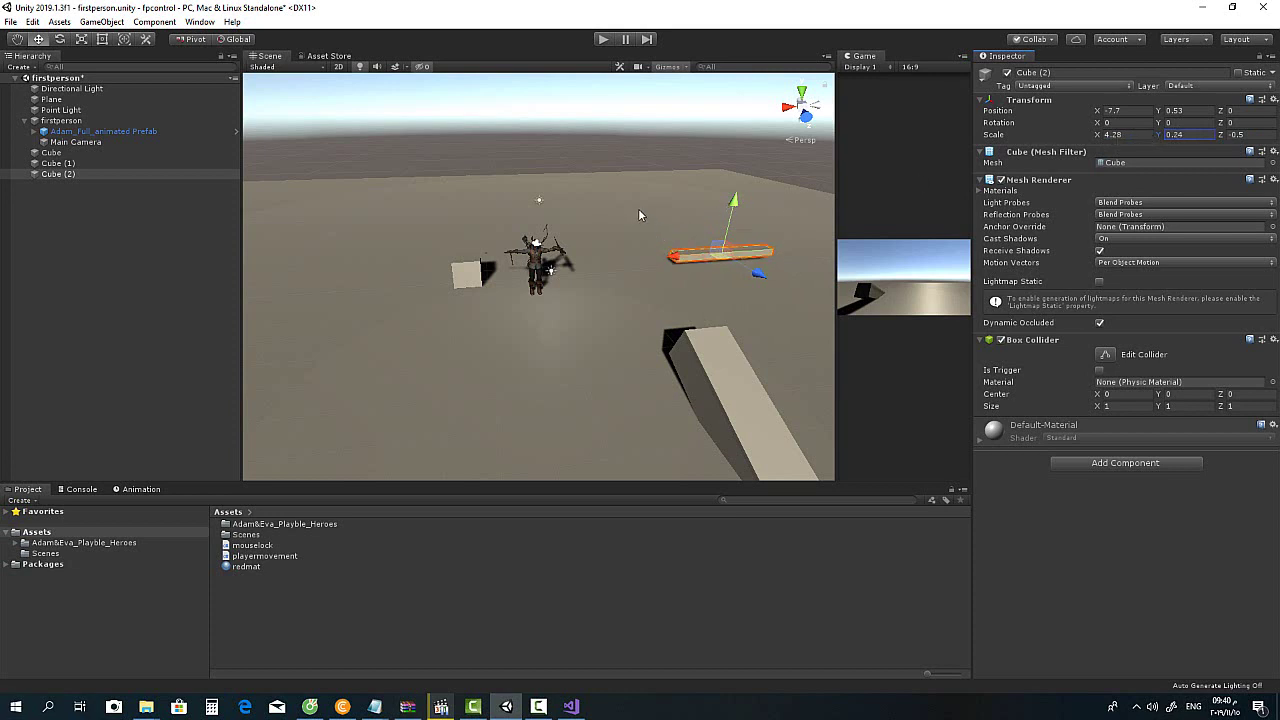
mouse_move(730, 299)
right_mouse_down()
mouse_move(701, 312)
mouse_move(718, 183)
right_mouse_up()
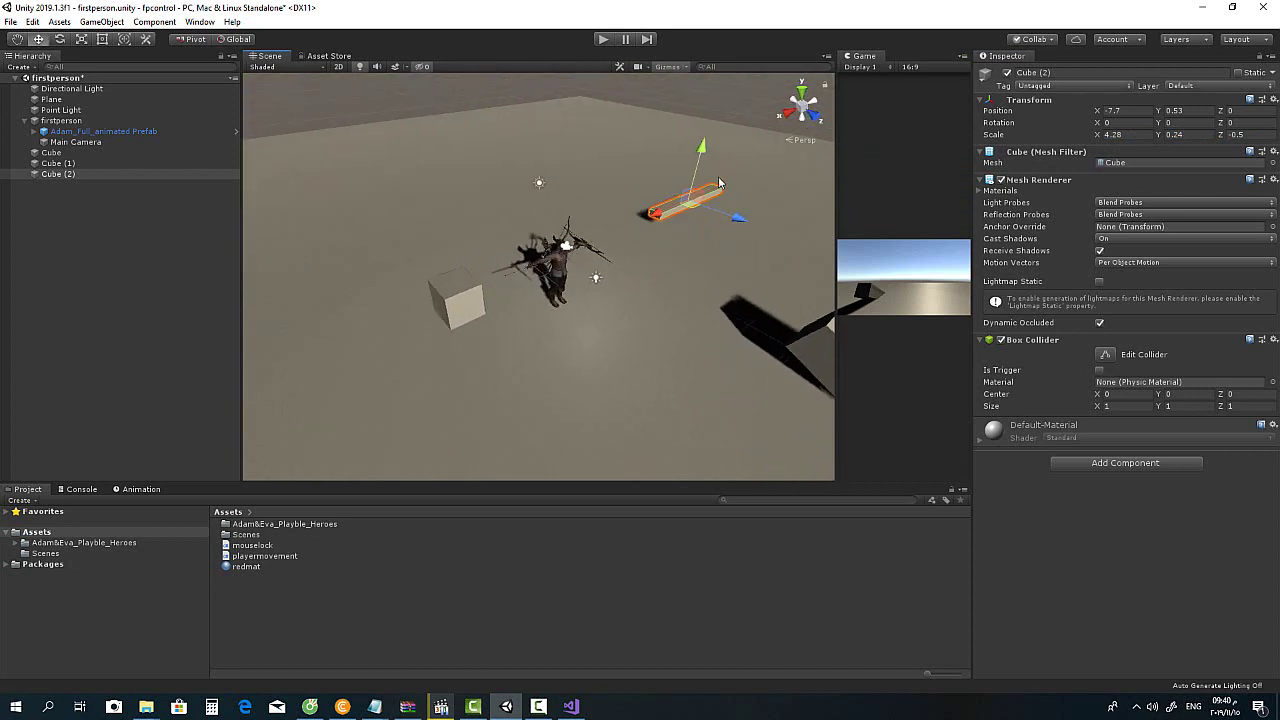
left_click_drag(704, 147, 703, 158)
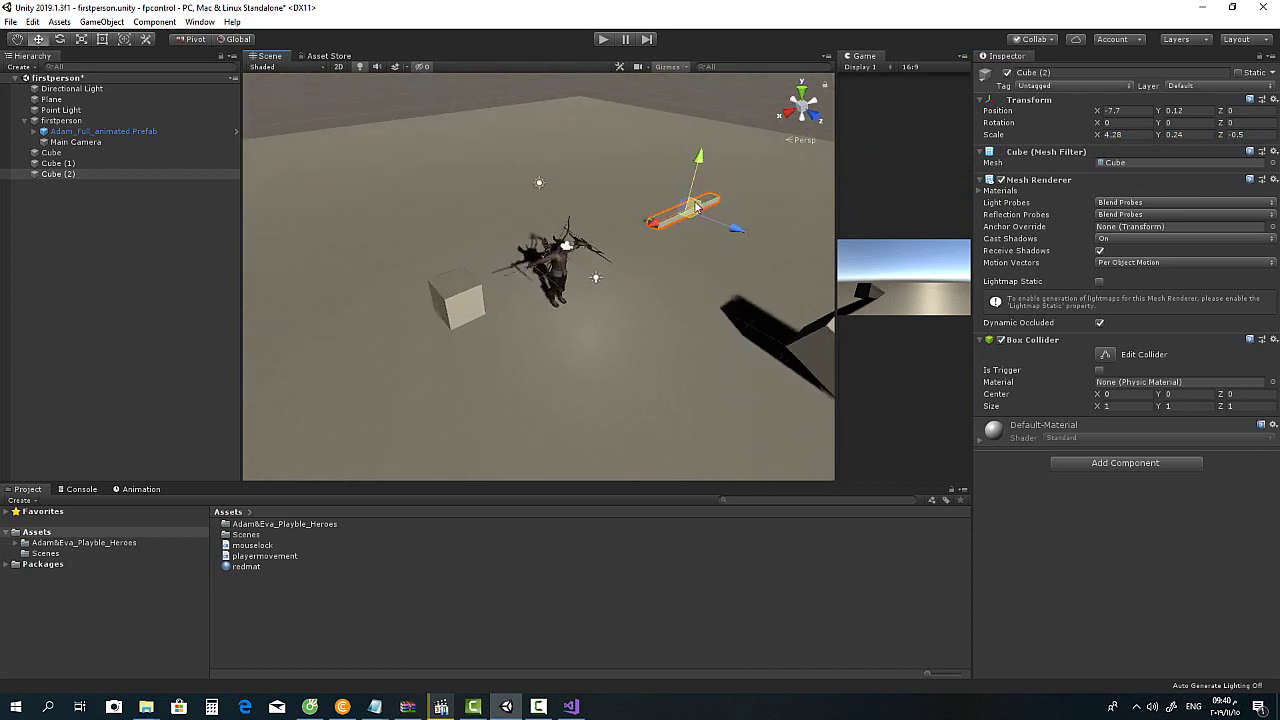
Step: Duplicate the plank as Cube (3), raise it to Y 0.41, and move it to Z -0.52
key("ctrl+d")
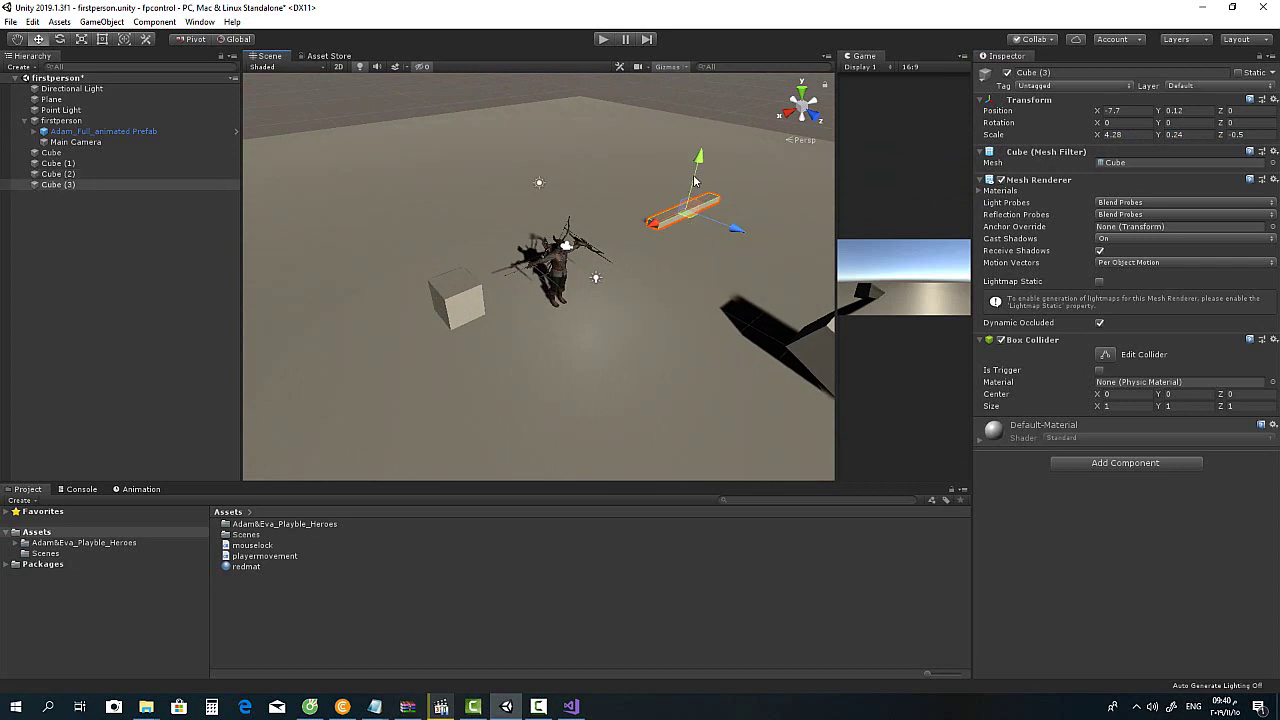
left_click_drag(697, 178, 699, 173)
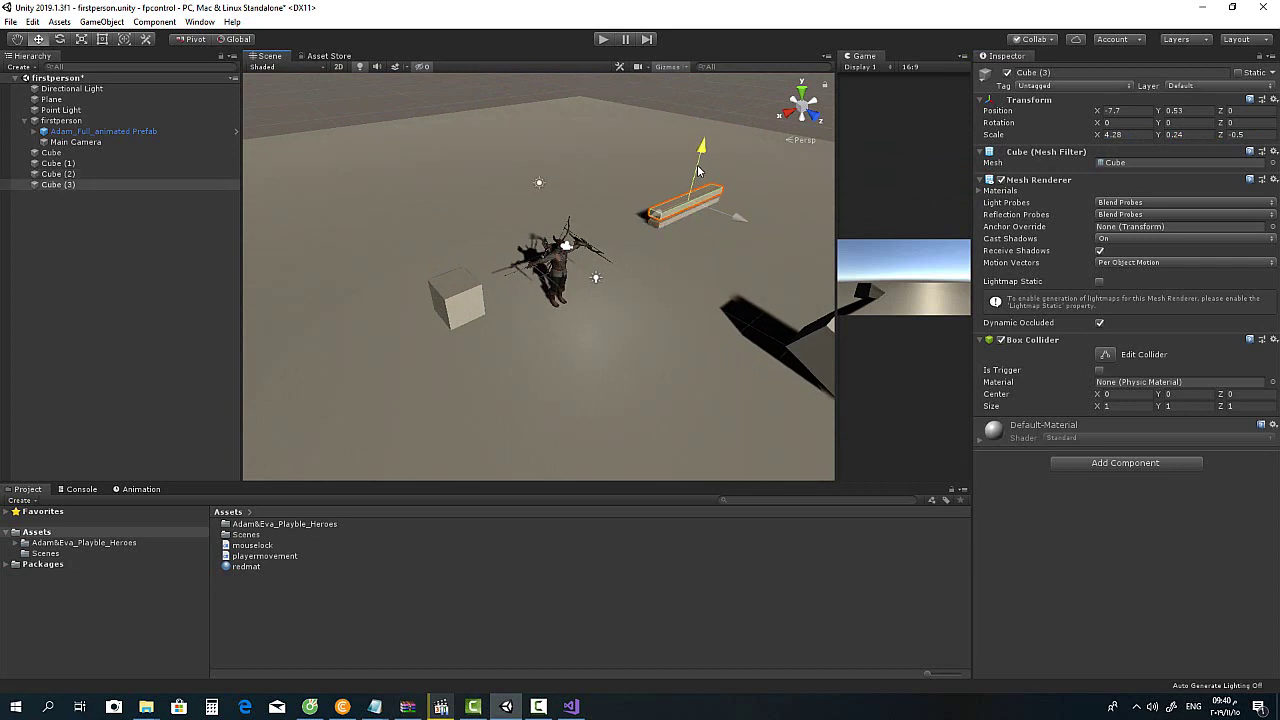
scroll(692, 248, "up", 3)
scroll(692, 248, "up", 3)
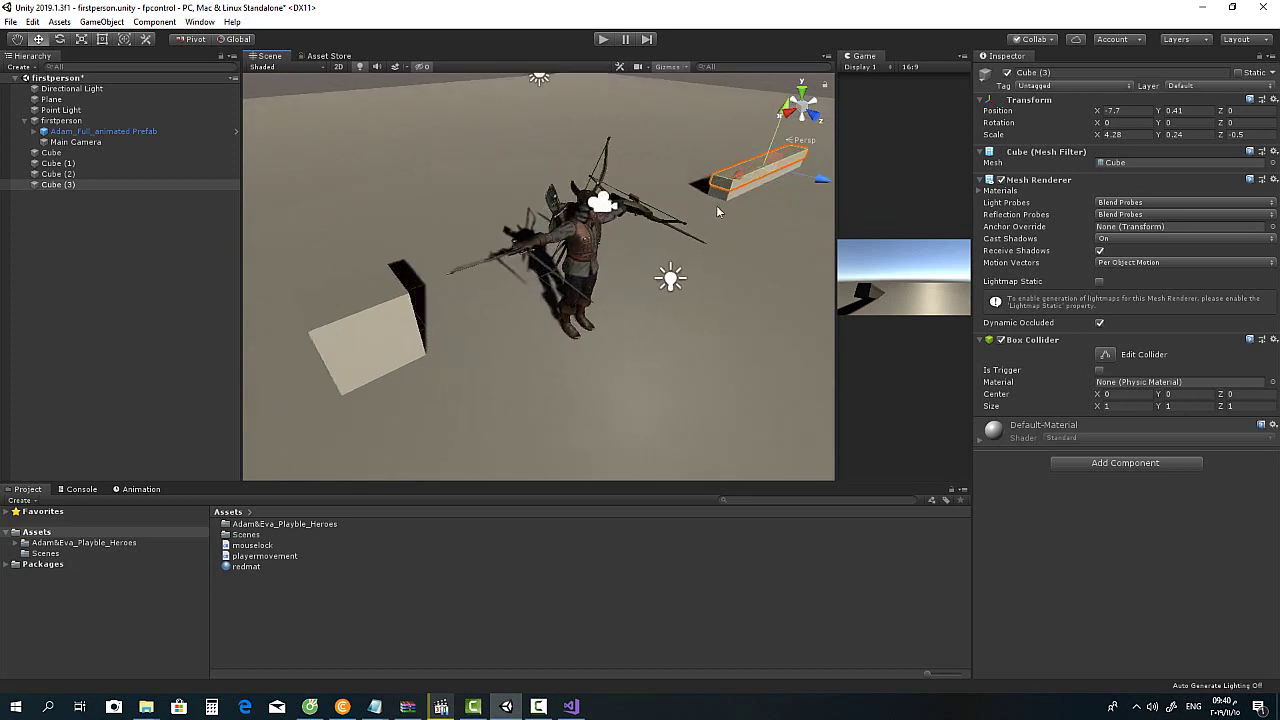
key("f")
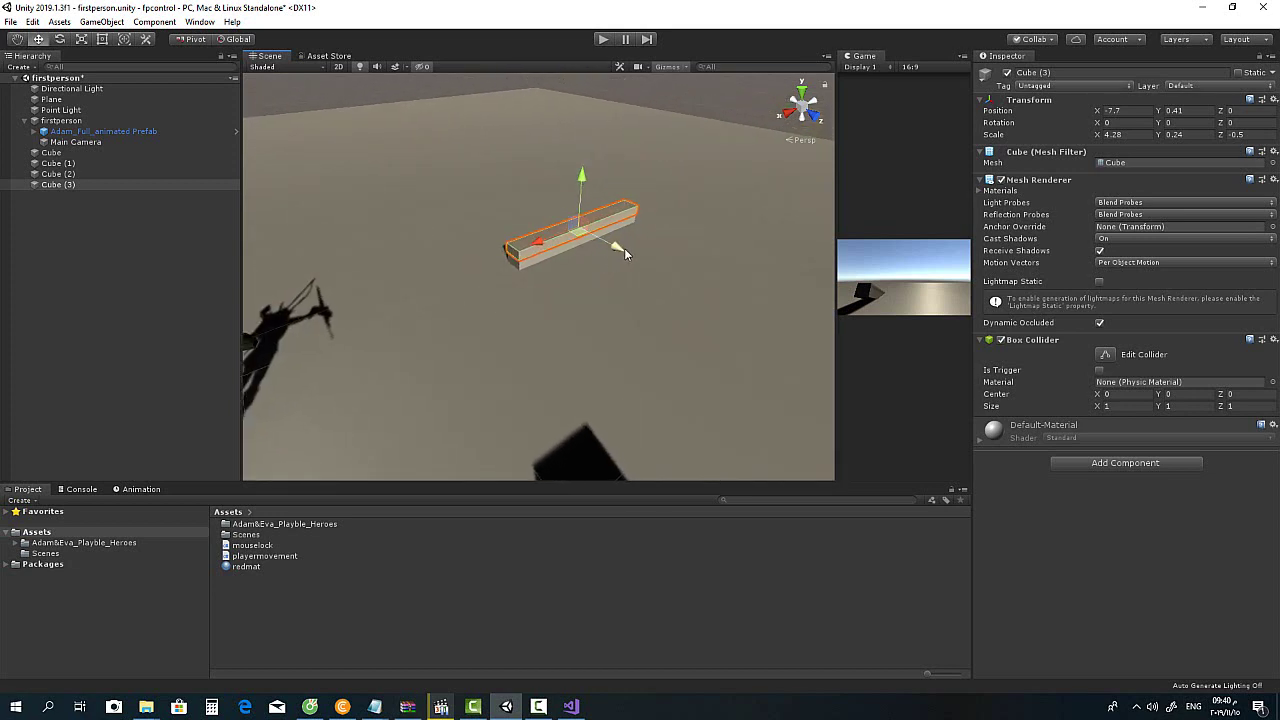
left_click_drag(624, 248, 605, 246)
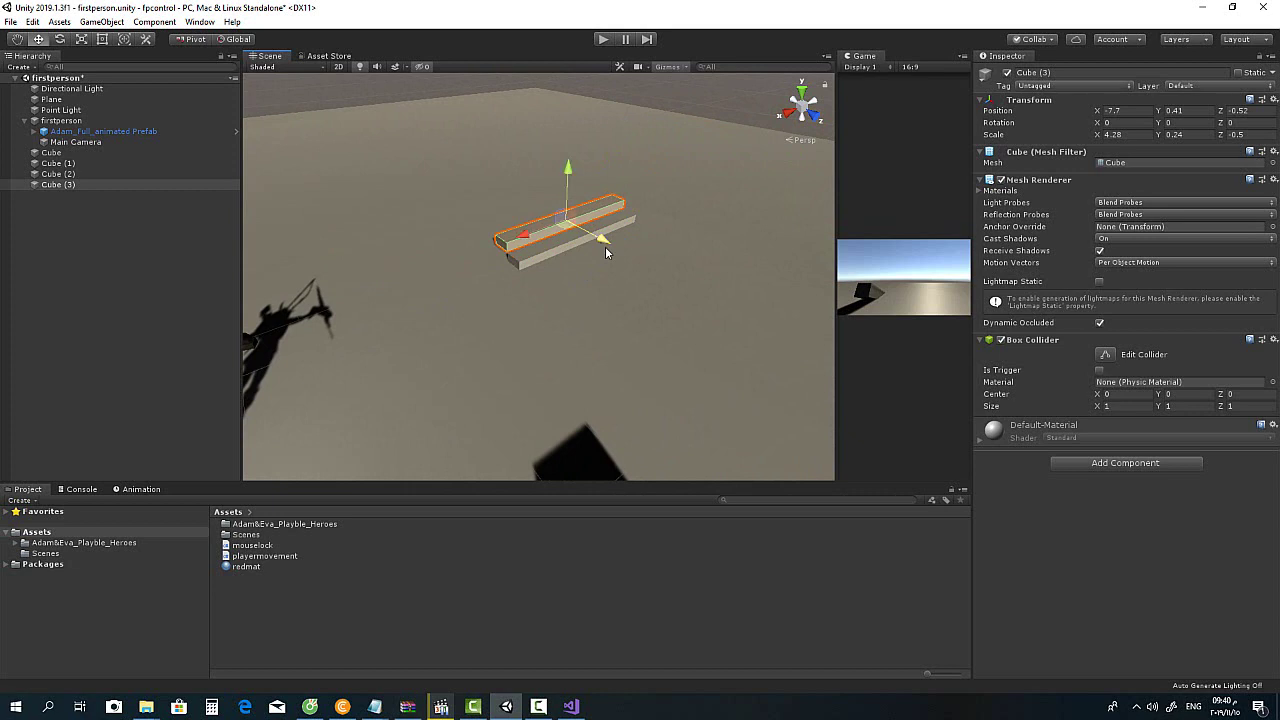
Step: Duplicate Cube (2) and Cube (3) into Cube (4) and Cube (5), raised and set back as higher steps
left_click(60, 174, "ctrl")
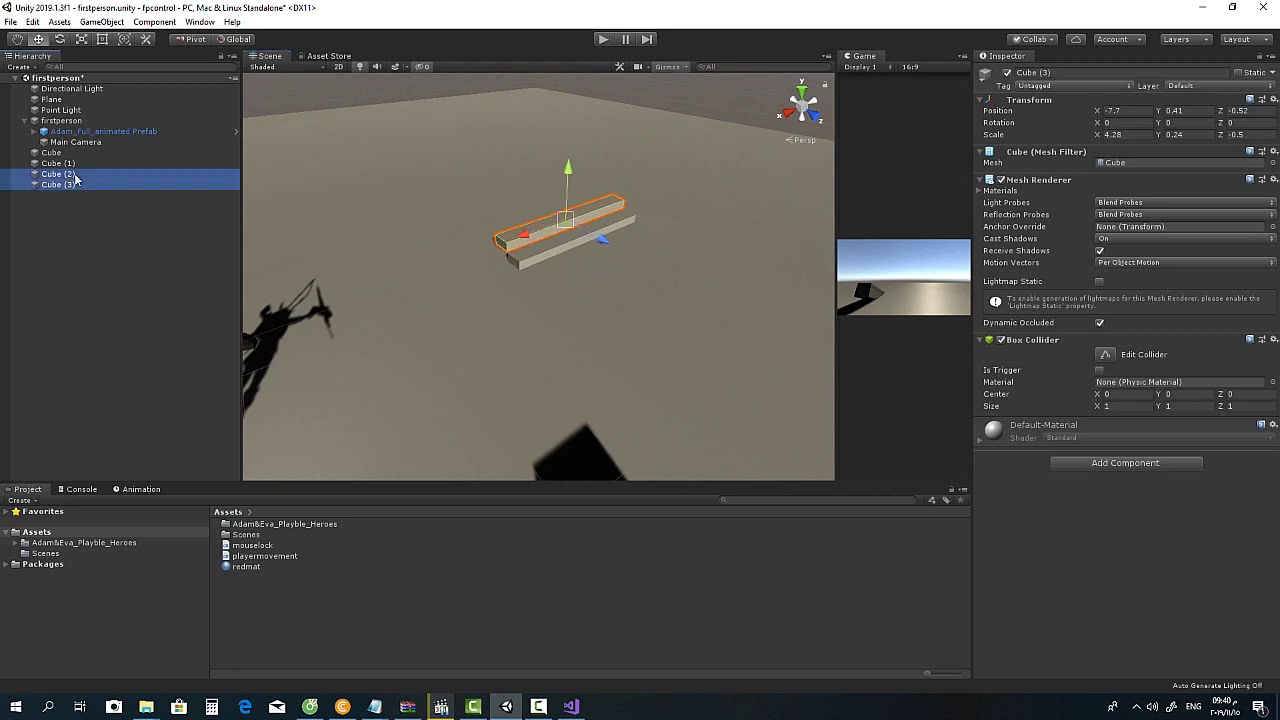
key("ctrl+d")
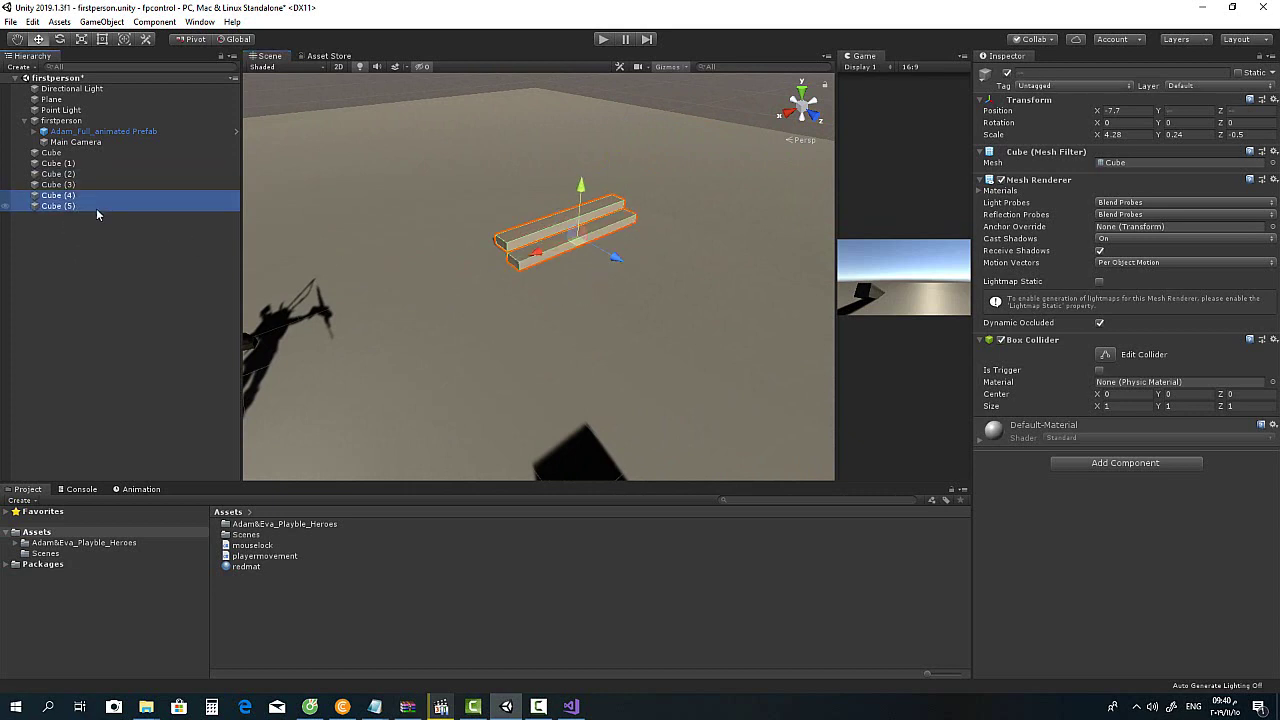
left_click_drag(580, 190, 570, 162)
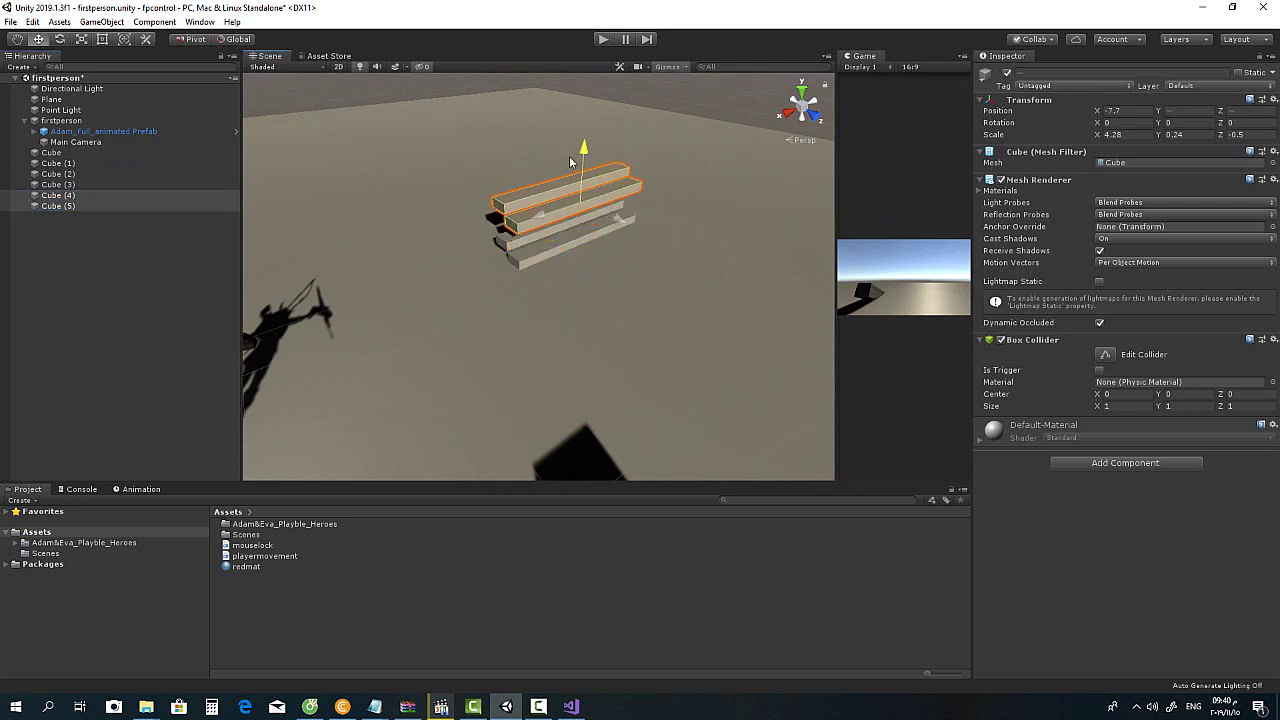
left_click_drag(569, 170, 569, 170)
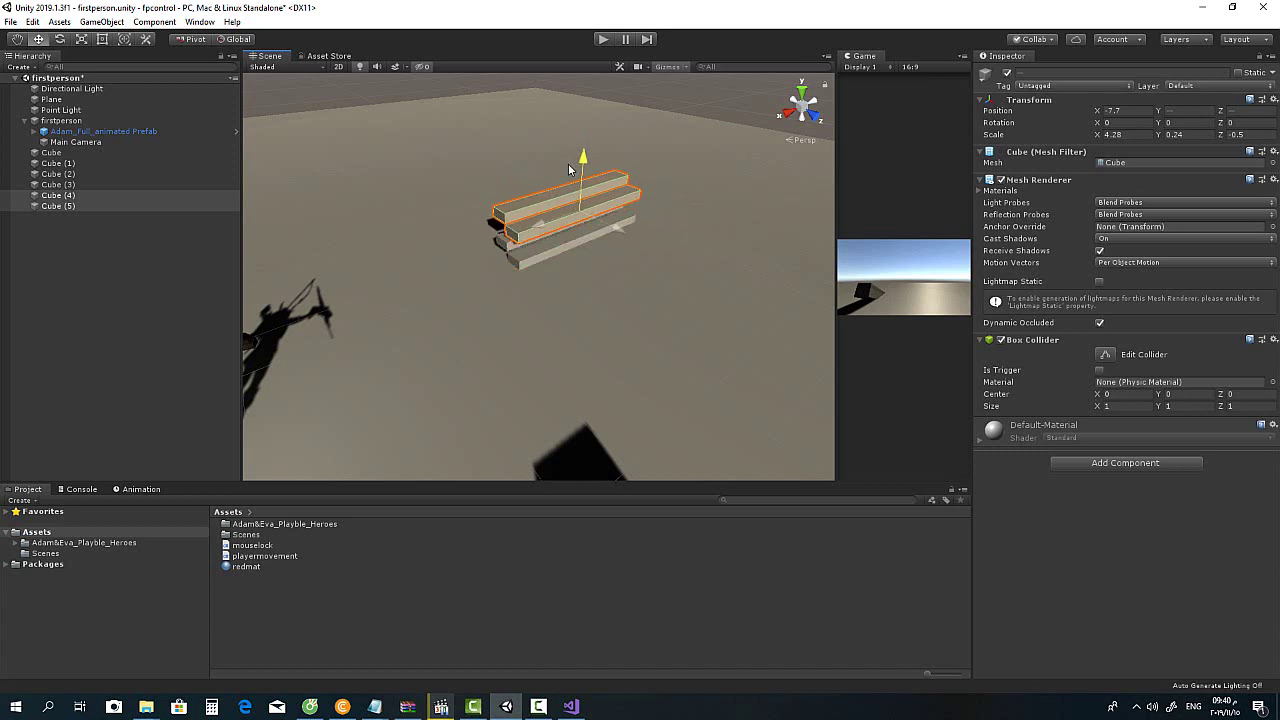
left_click_drag(617, 229, 597, 235)
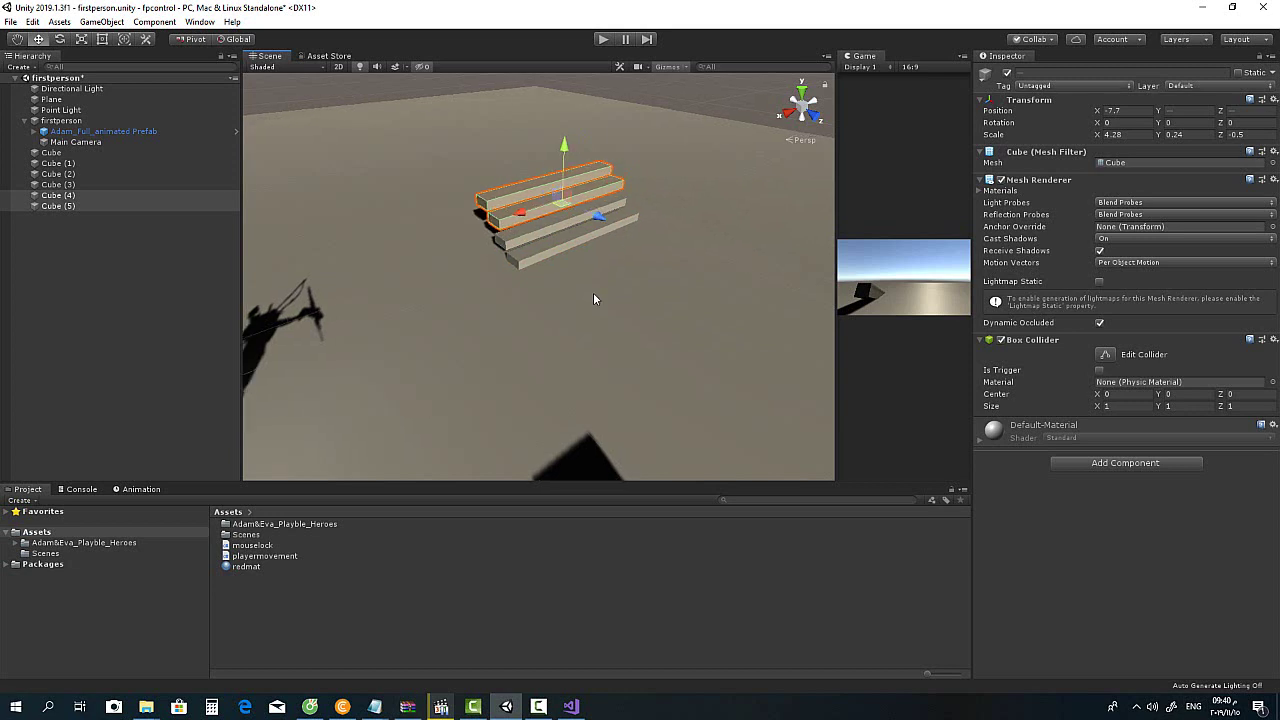
scroll(593, 292, "up", 10)
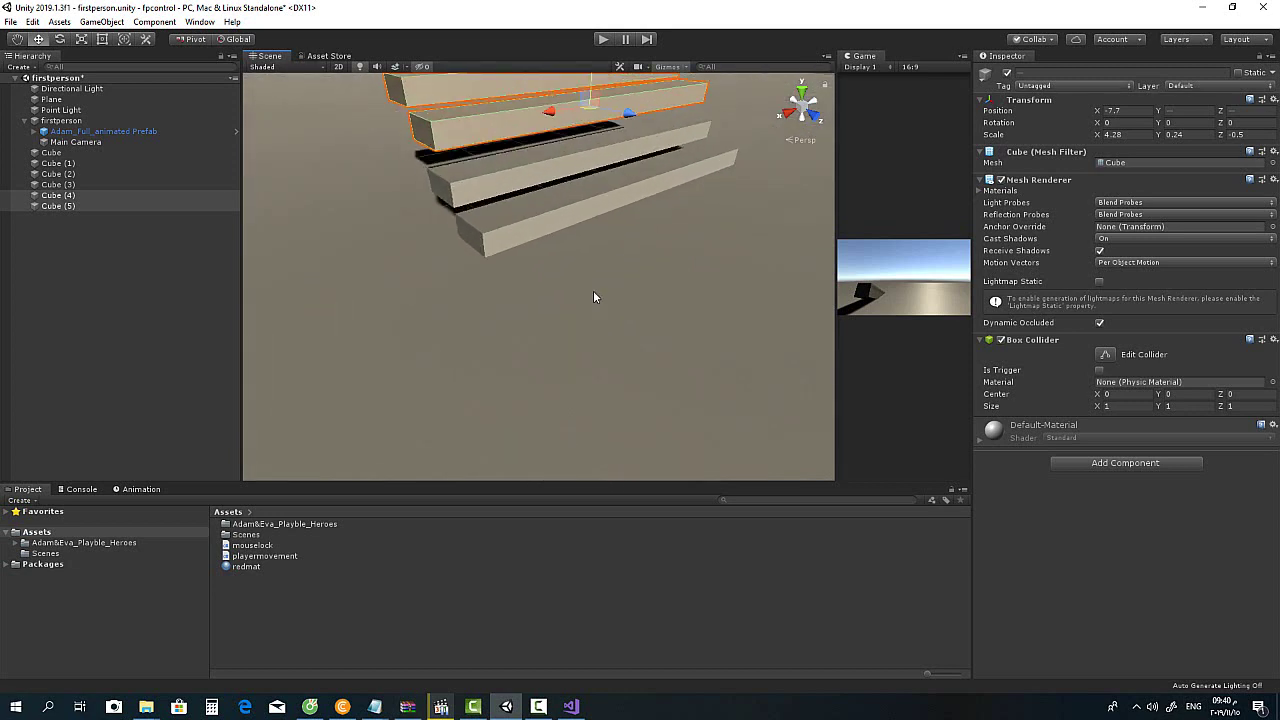
scroll(593, 290, "down", 5)
mouse_move(585, 90)
left_mouse_down()
mouse_move(627, 160)
mouse_move(607, 155)
left_mouse_up()
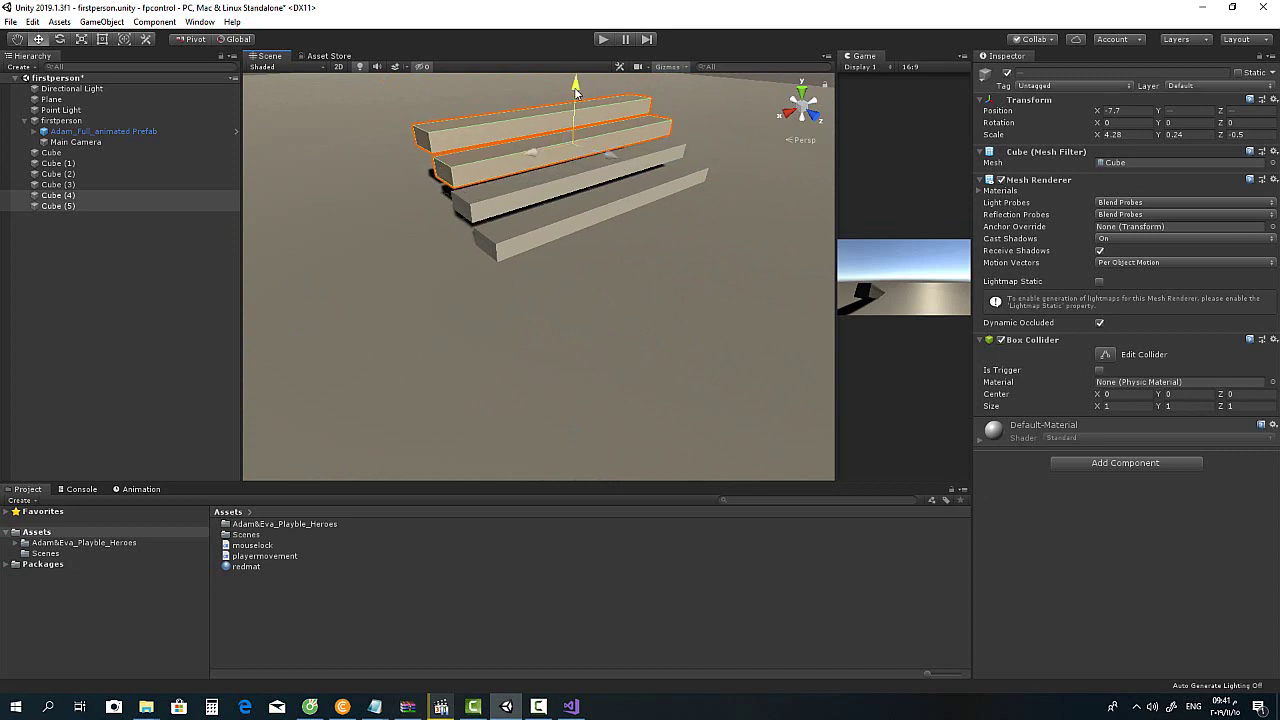
left_click_drag(578, 92, 576, 92)
Step: Nudge the front plank Cube (2) slightly along Z
left_click(572, 209)
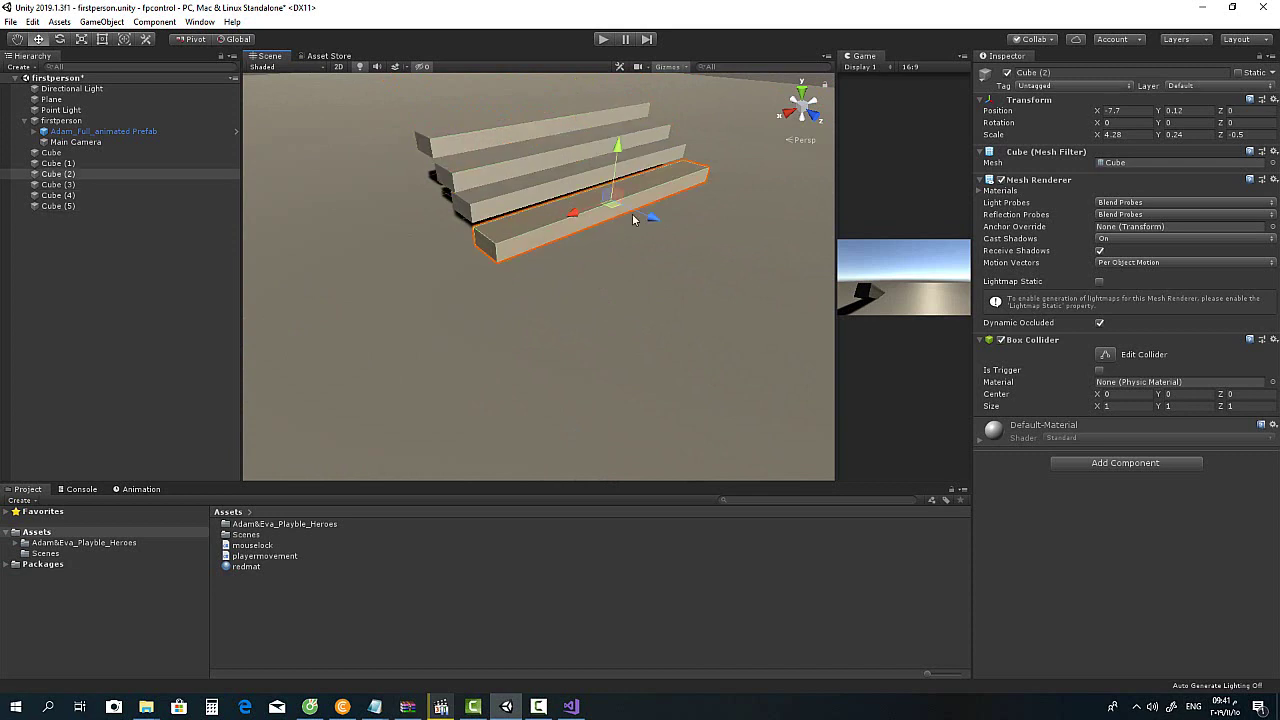
left_click_drag(636, 211, 646, 215)
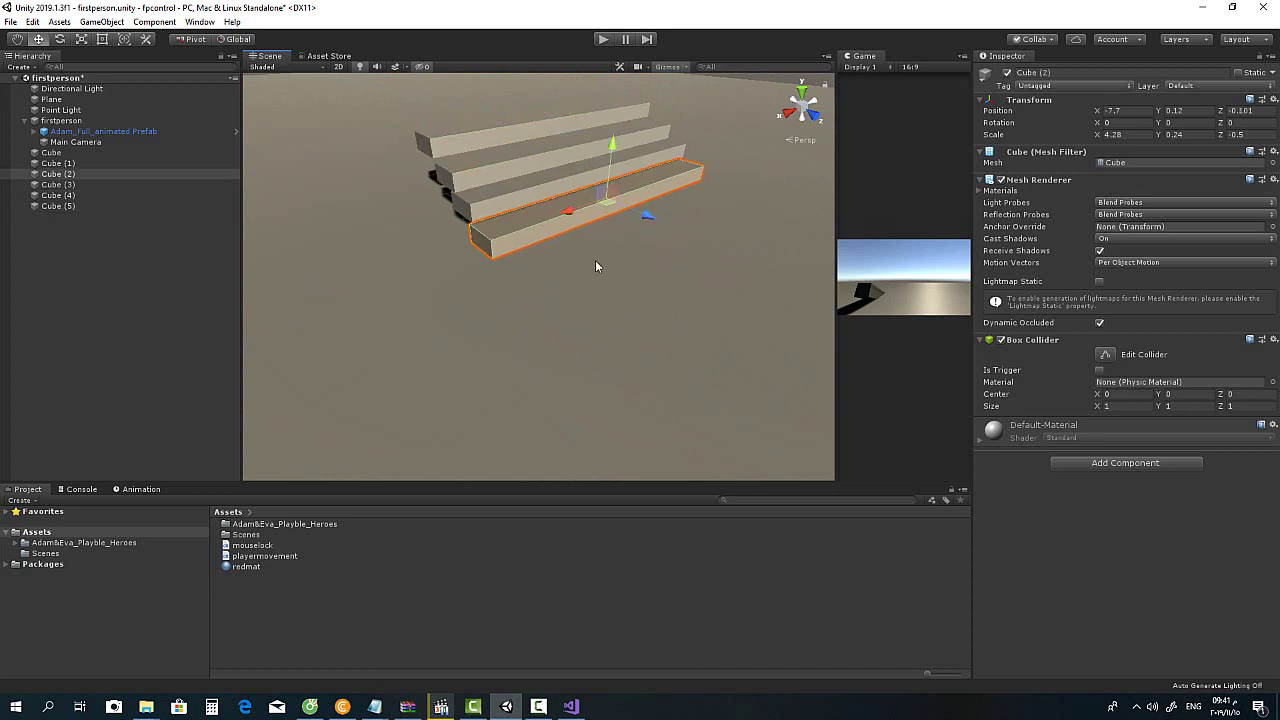
scroll(485, 175, "up", 3)
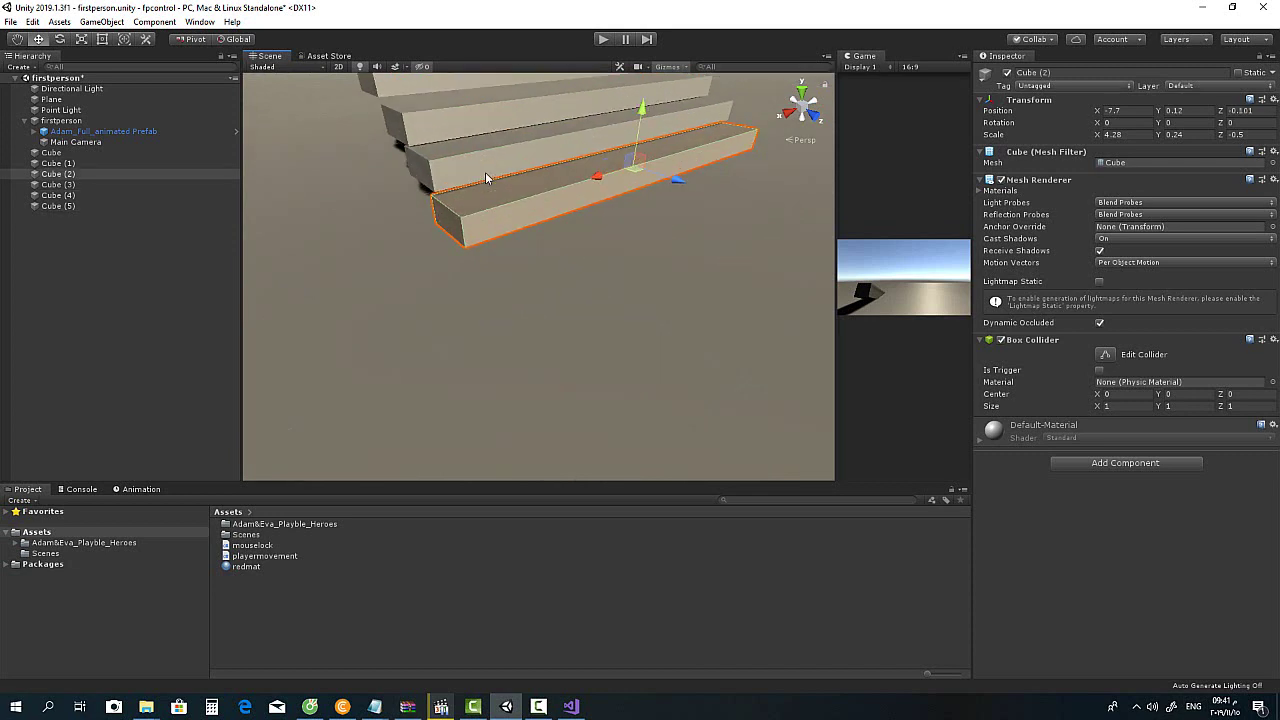
scroll(485, 175, "down", 3)
scroll(485, 175, "down", 1)
Step: Duplicate Cube (5) as Cube (6) and place it behind the top step at Y 0.83, X -8.08
left_click(508, 160)
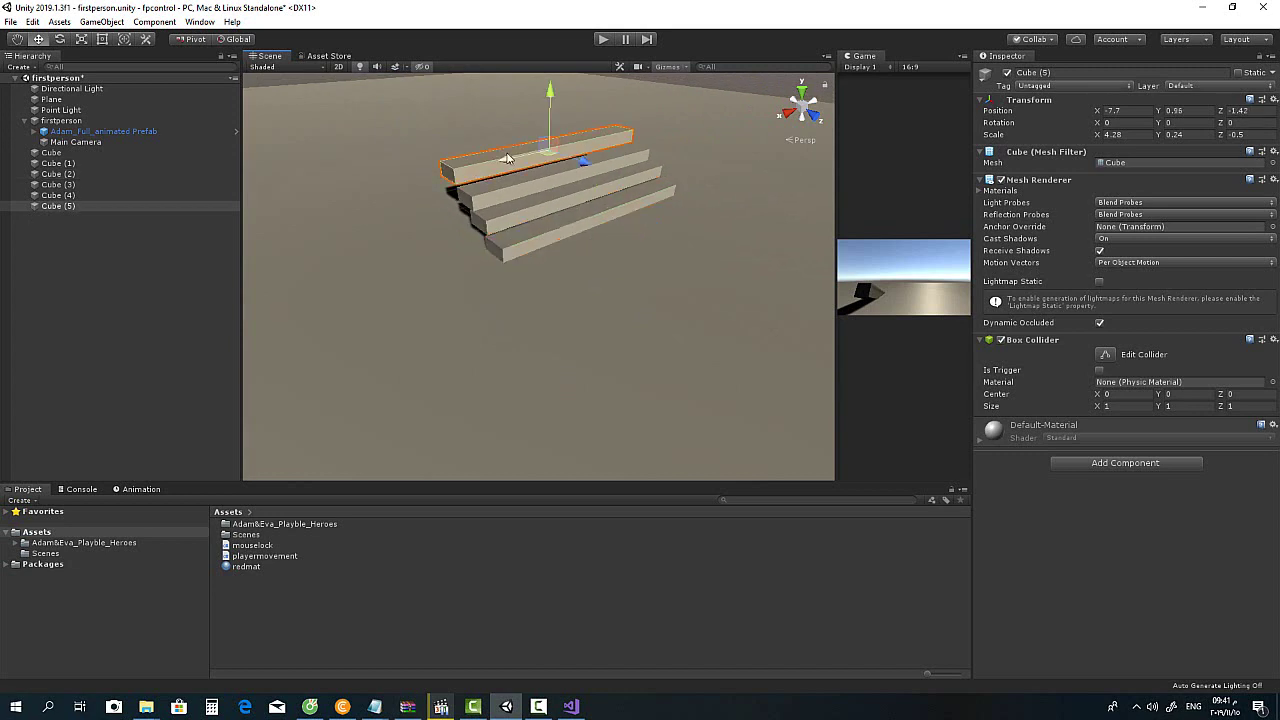
key("ctrl+d")
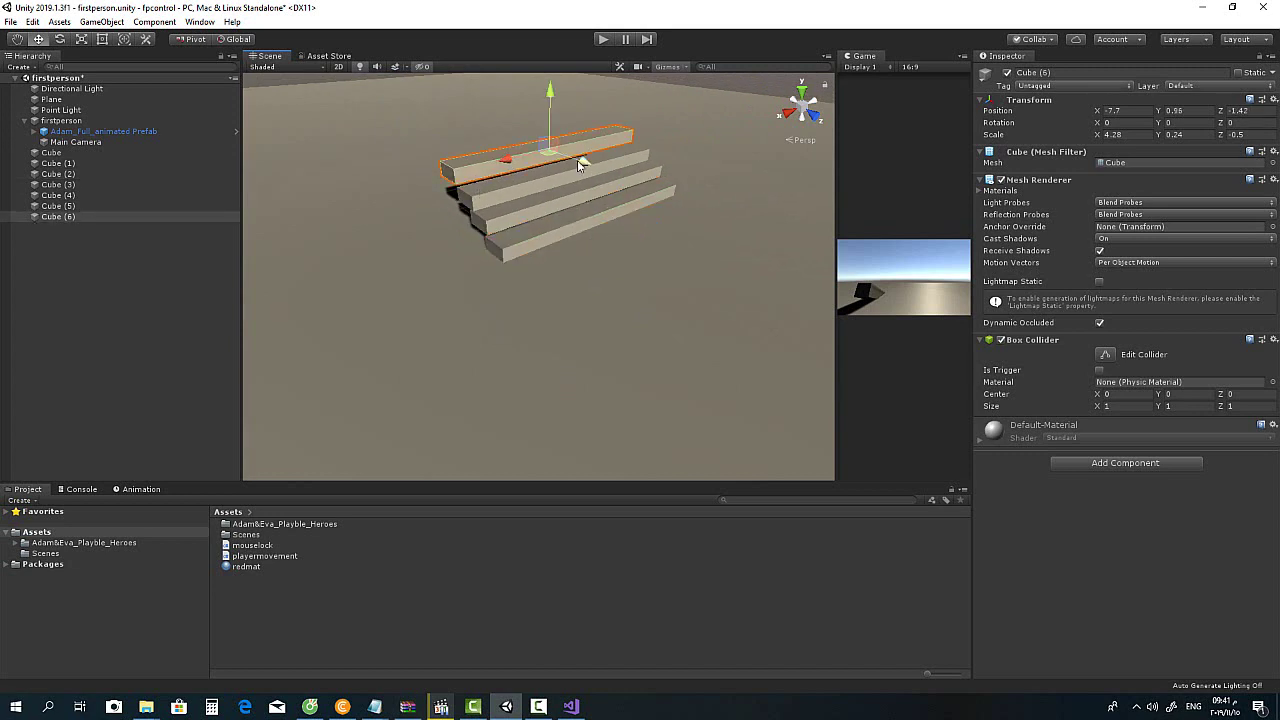
left_click_drag(577, 160, 543, 150)
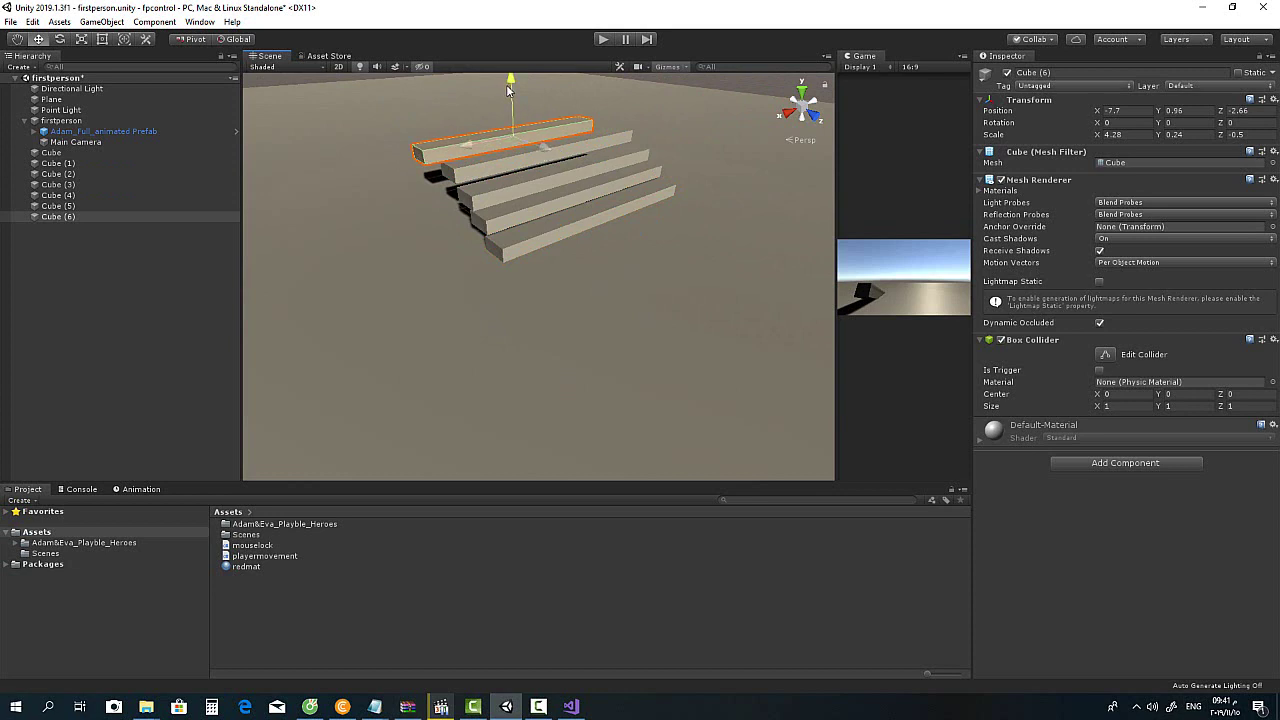
left_click_drag(507, 90, 516, 177)
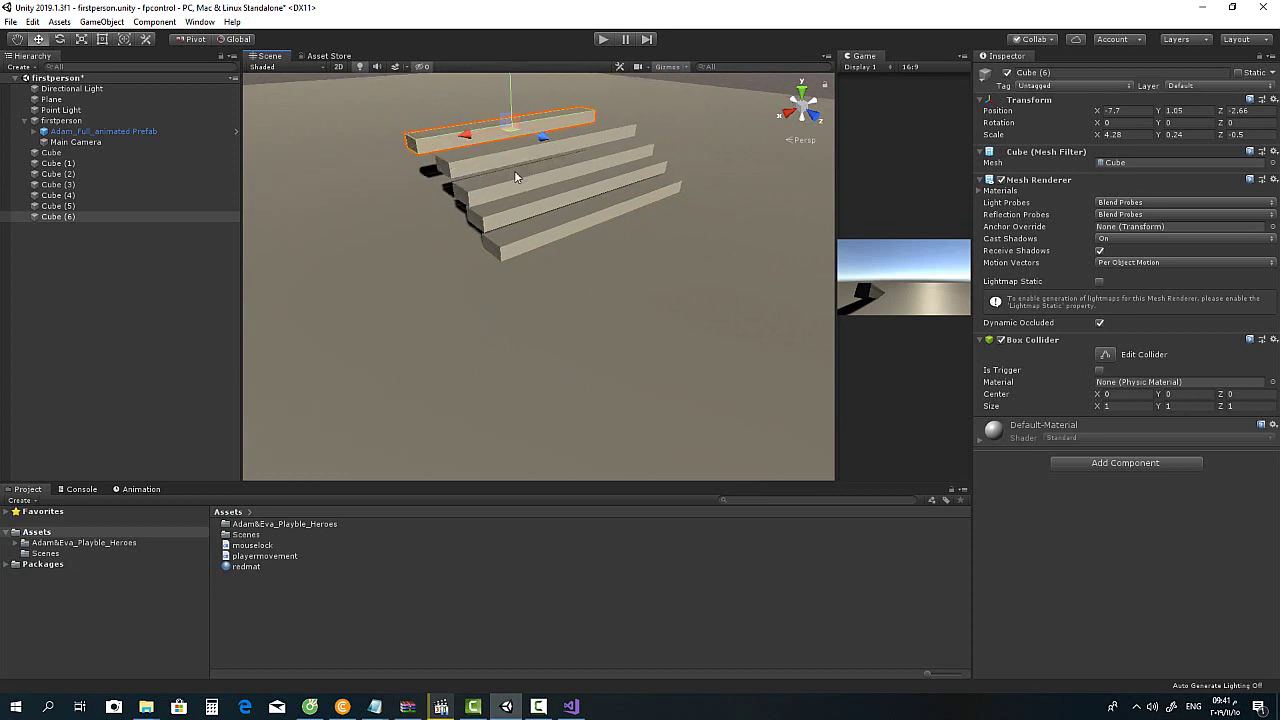
scroll(516, 177, "up", 3)
scroll(514, 177, "up", 2)
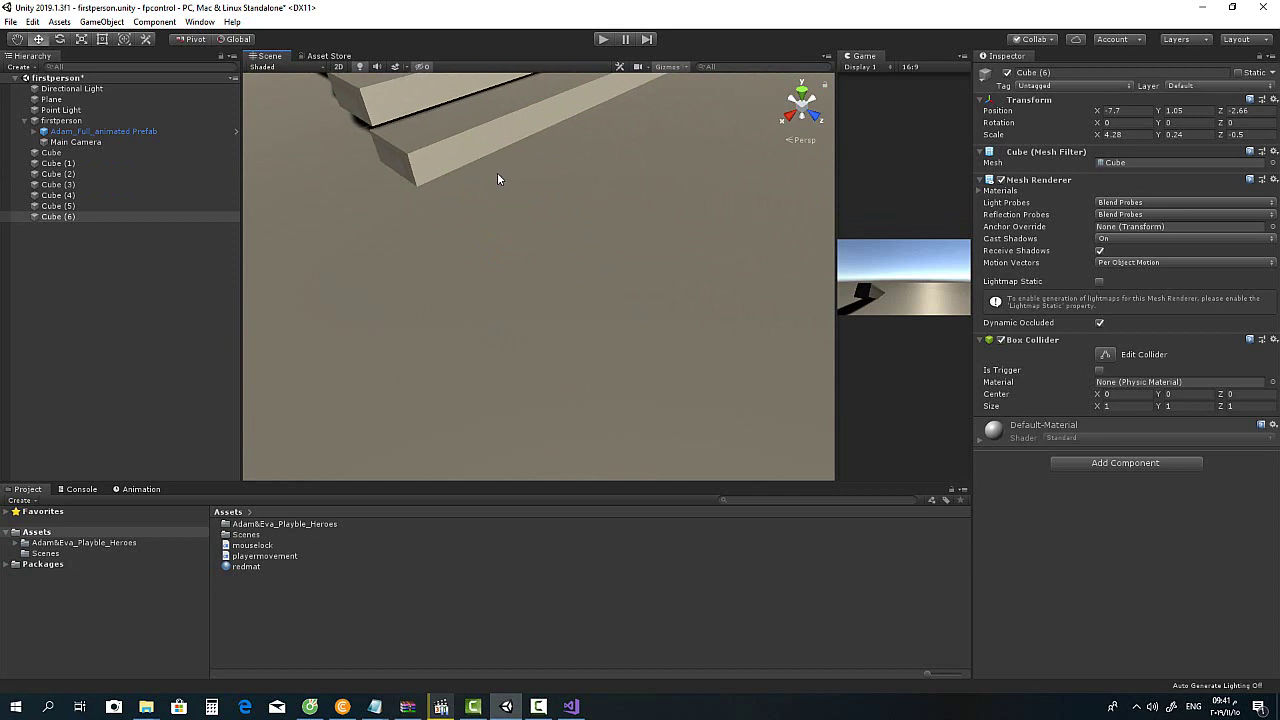
mouse_move(497, 179)
middle_mouse_down()
mouse_move(554, 280)
mouse_move(534, 206)
middle_mouse_up()
scroll(483, 280, "down", 2)
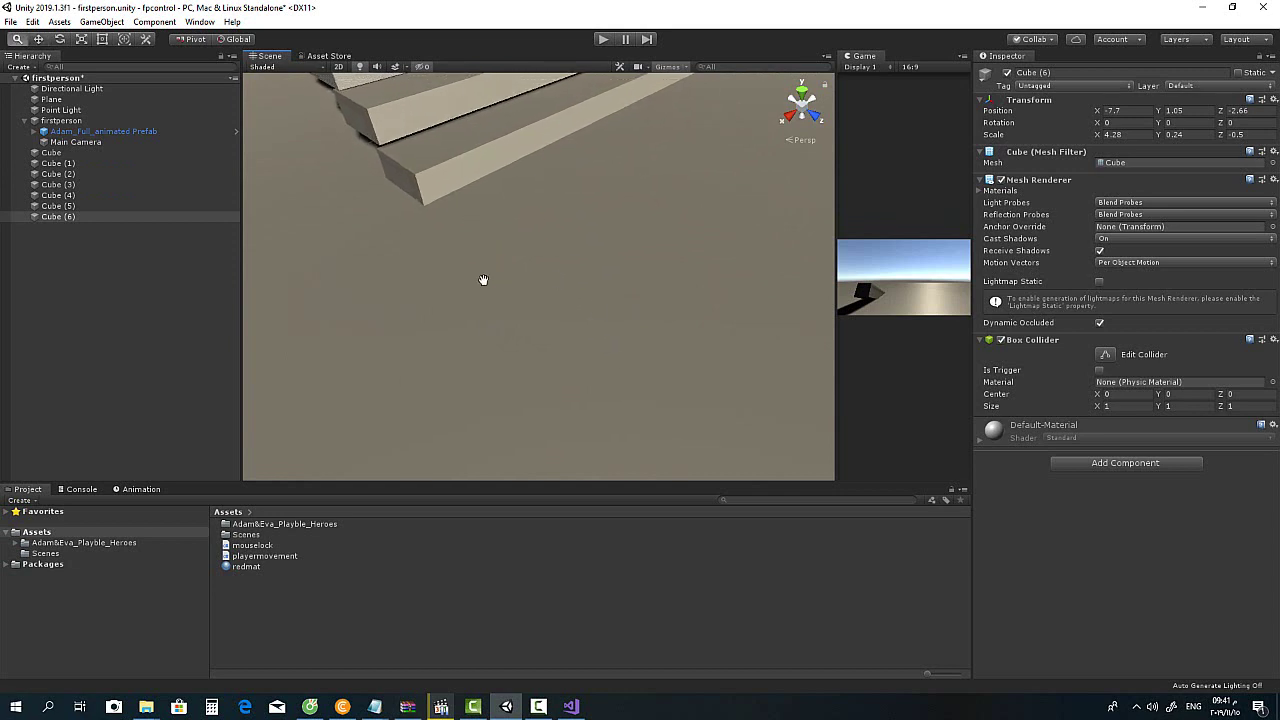
scroll(483, 280, "down", 2)
scroll(486, 211, "down", 2)
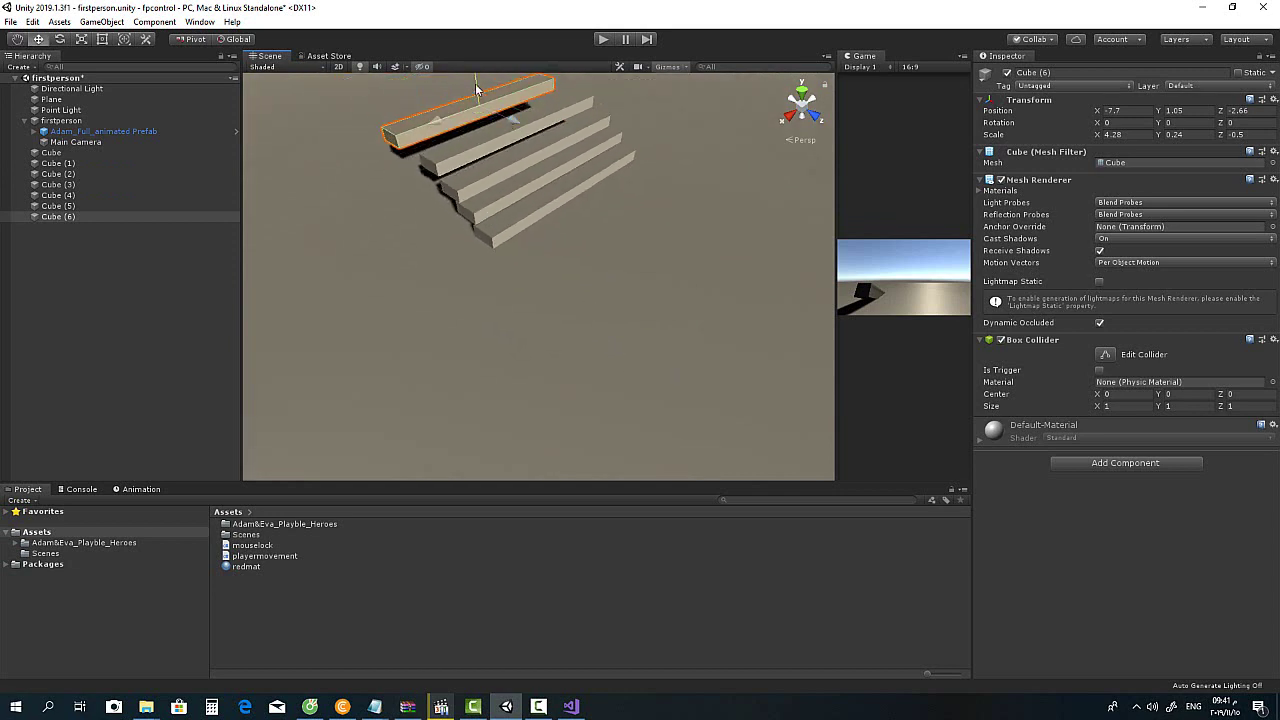
left_click_drag(477, 86, 480, 98)
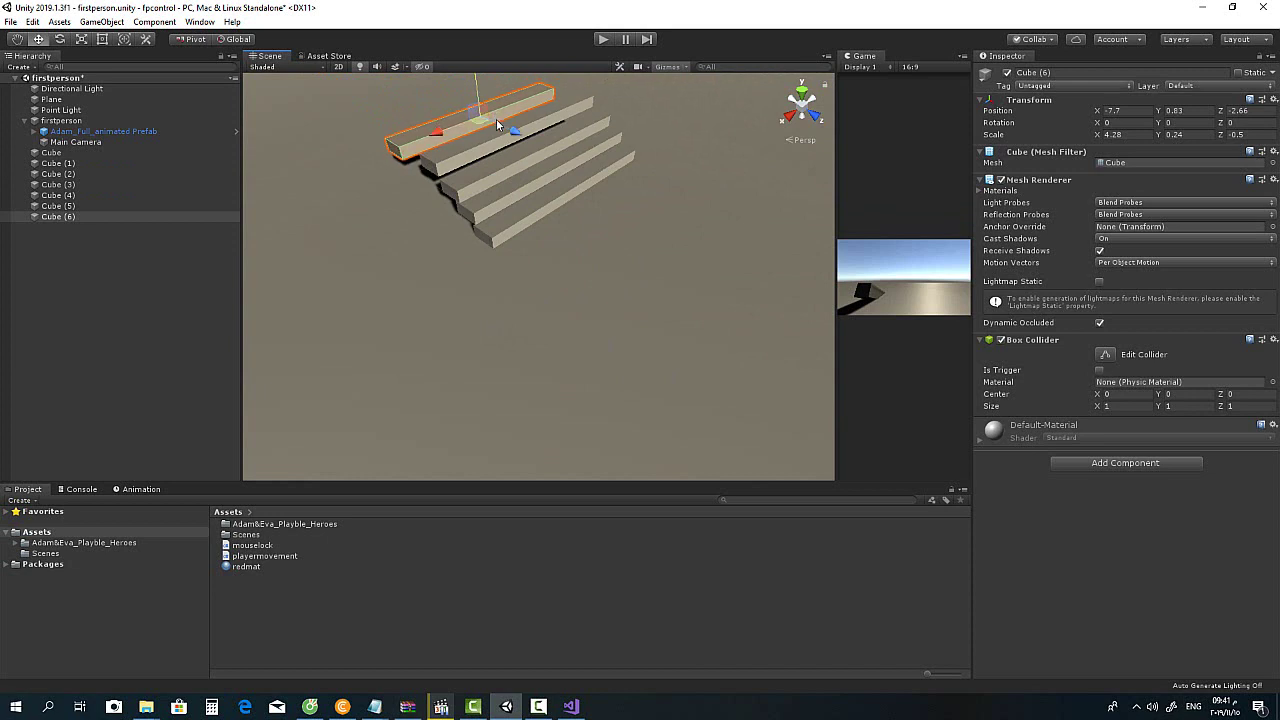
left_click_drag(437, 135, 451, 131)
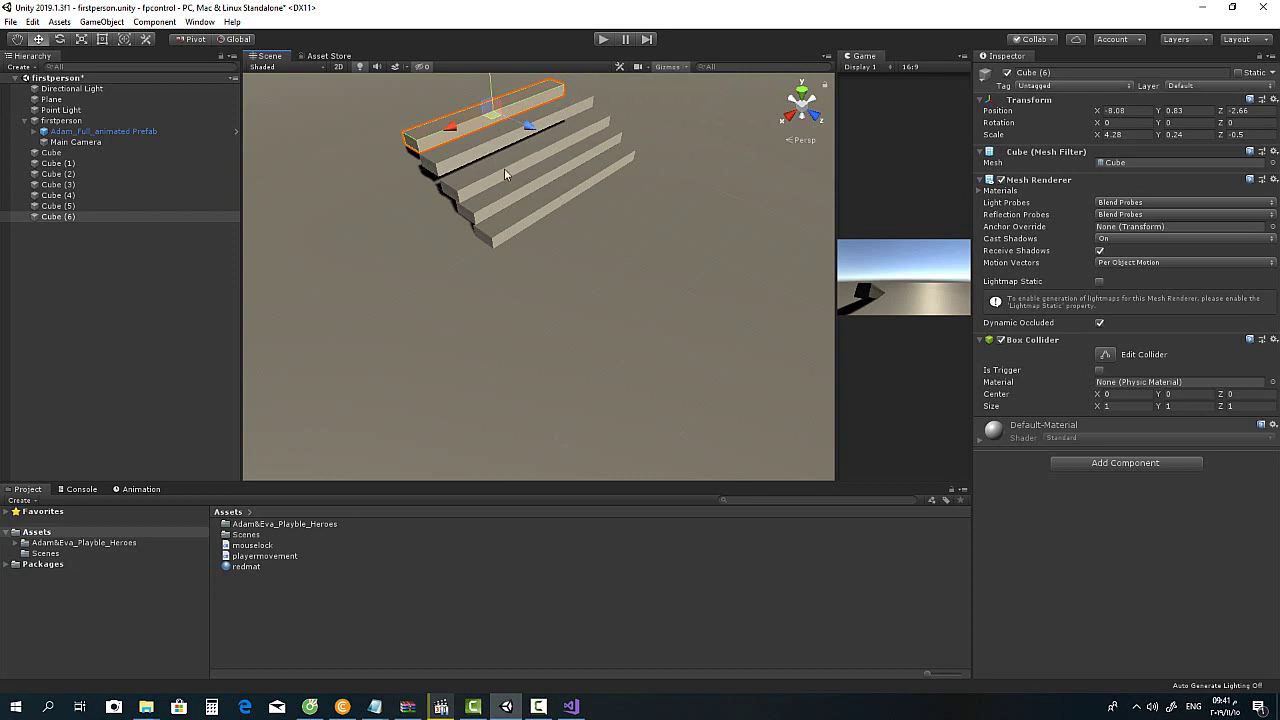
Step: Check the Cube (4) and Cube (3) planks and the ground plane from a low angle on the stairs
left_click(504, 168)
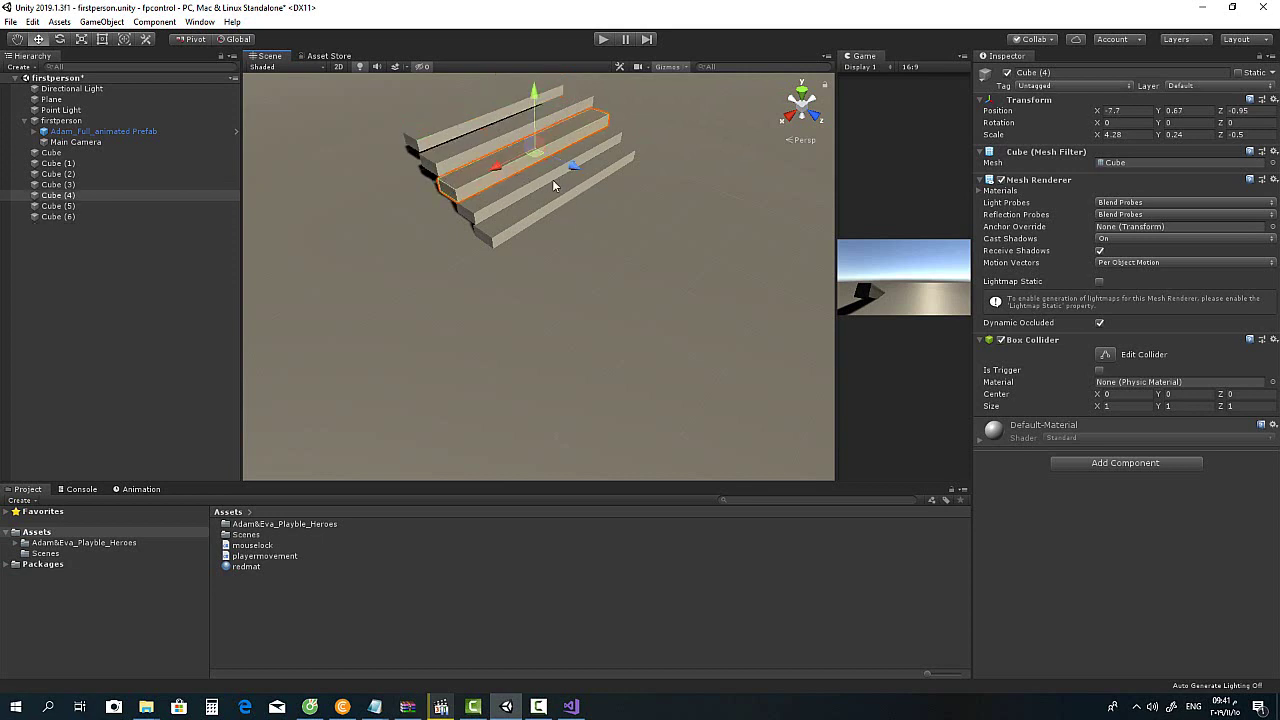
left_click(566, 208)
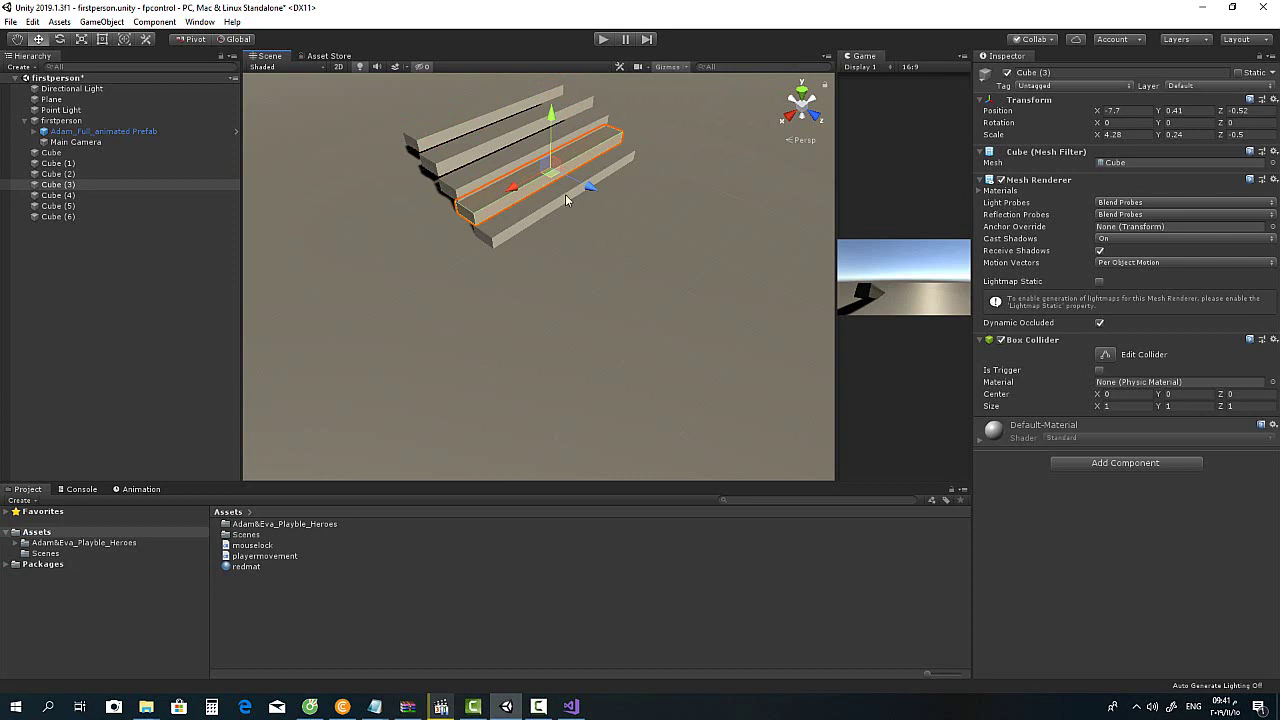
left_click(578, 276)
left_click_drag(513, 289, 443, 177, "alt")
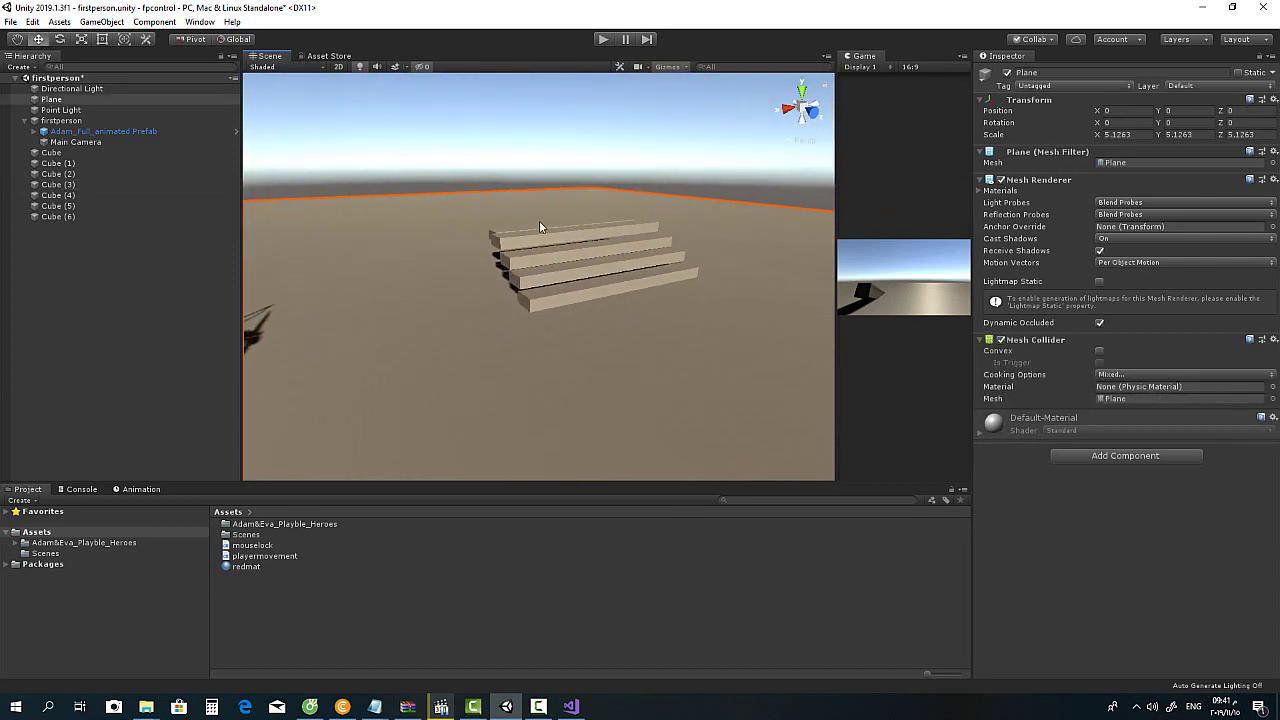
Step: Raise the top step Cube (6) to Y 1.14
left_click(535, 227)
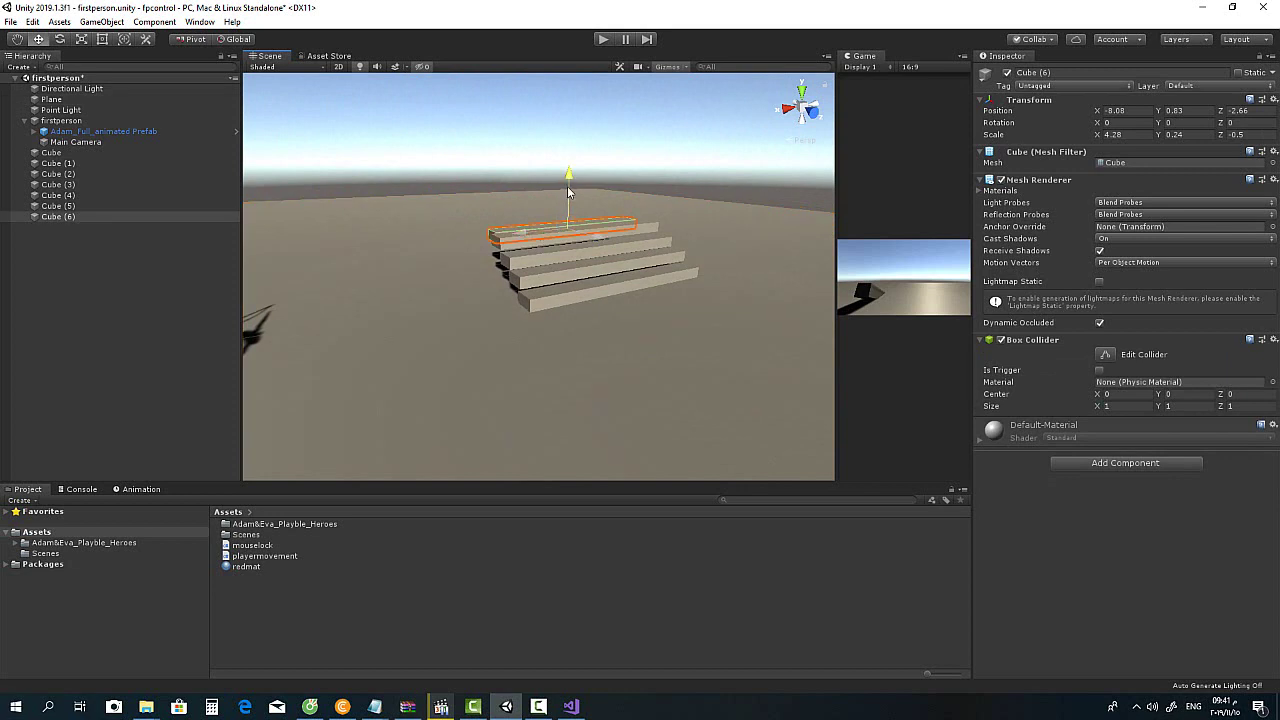
left_click_drag(569, 198, 568, 174)
scroll(575, 258, "up", 2)
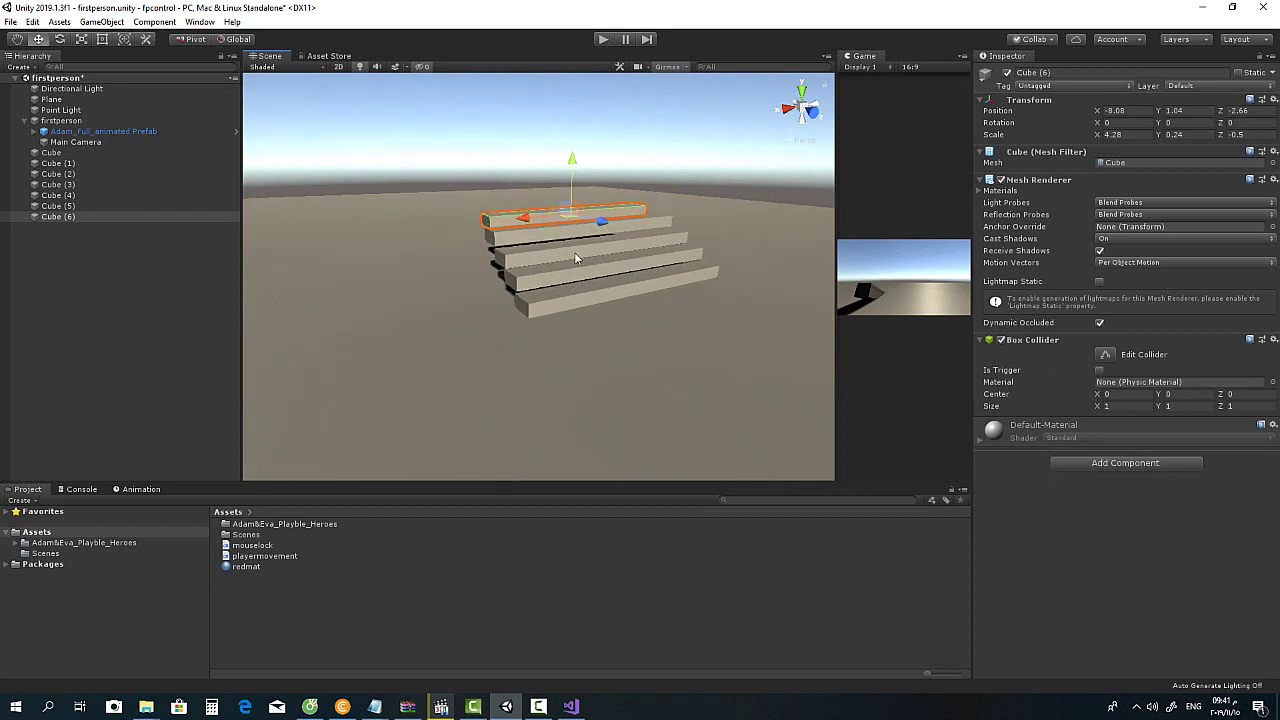
scroll(575, 258, "up", 3)
left_click_drag(590, 133, 589, 124)
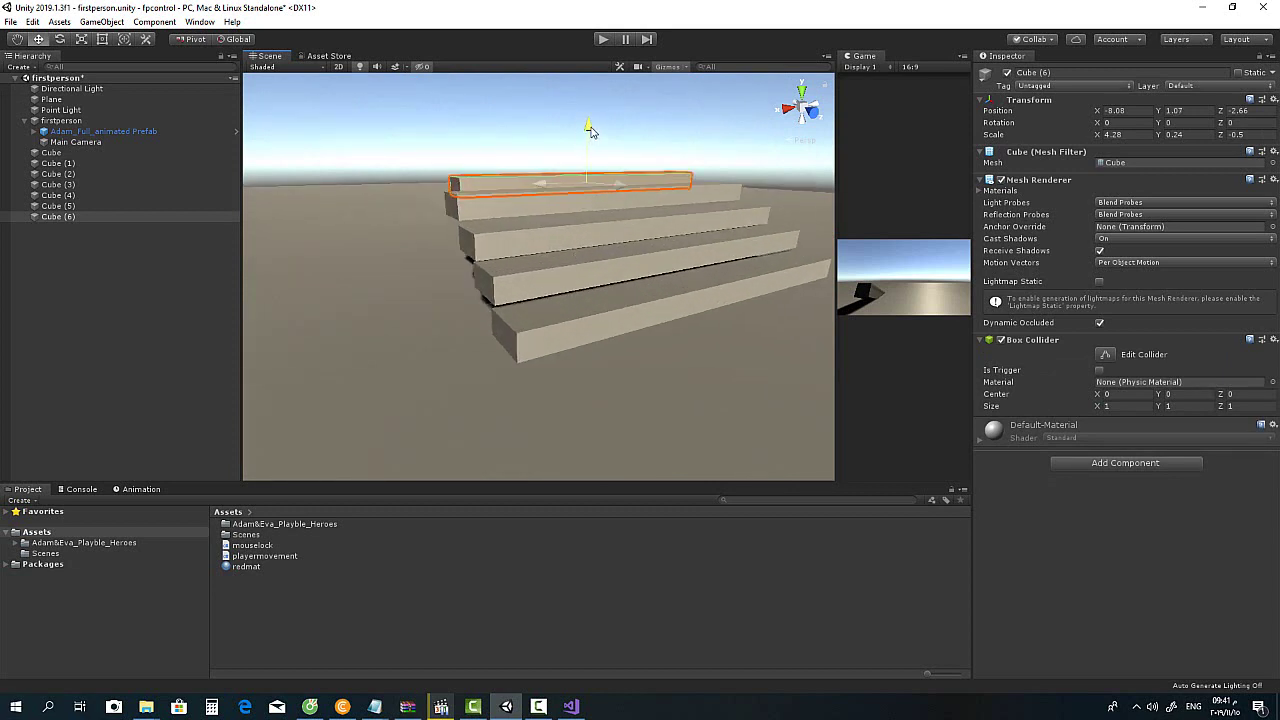
mouse_move(553, 227)
left_mouse_down("alt")
mouse_move(466, 214)
mouse_move(534, 331)
left_mouse_up("alt")
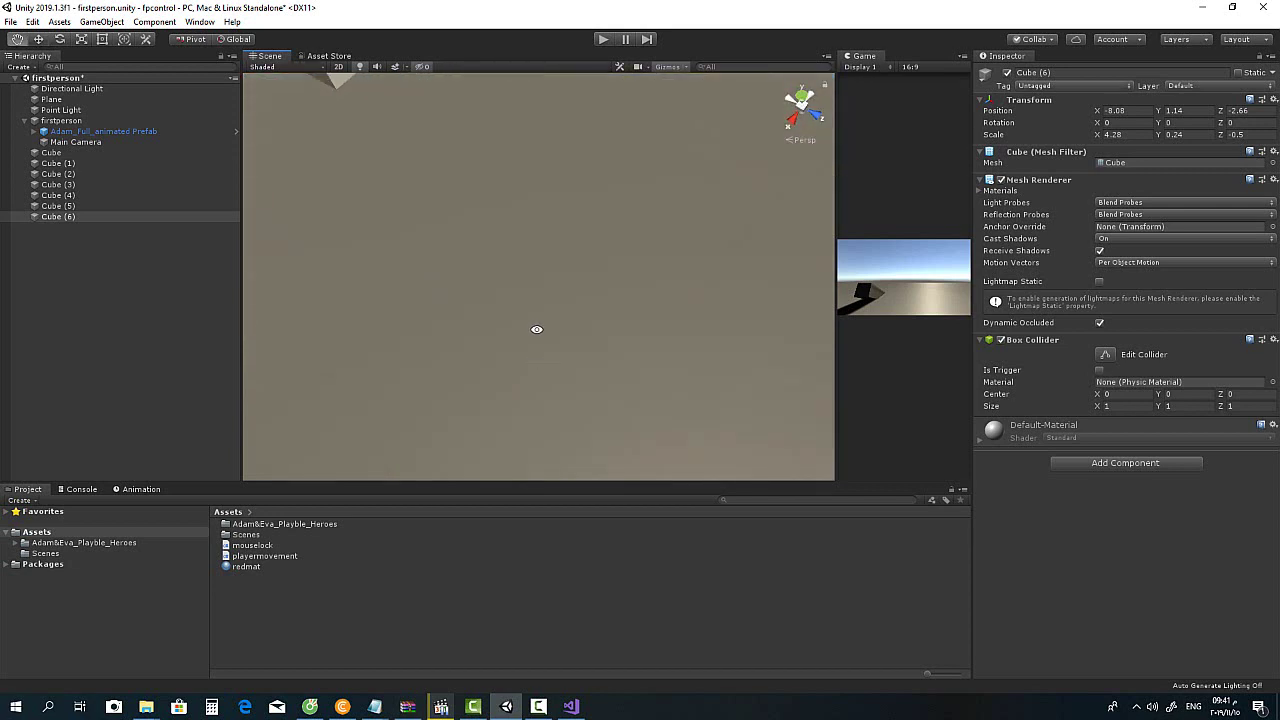
Step: Push Cube (6) back to Z -1.99 and narrow the Scene view to enlarge the Game view
left_click(484, 215)
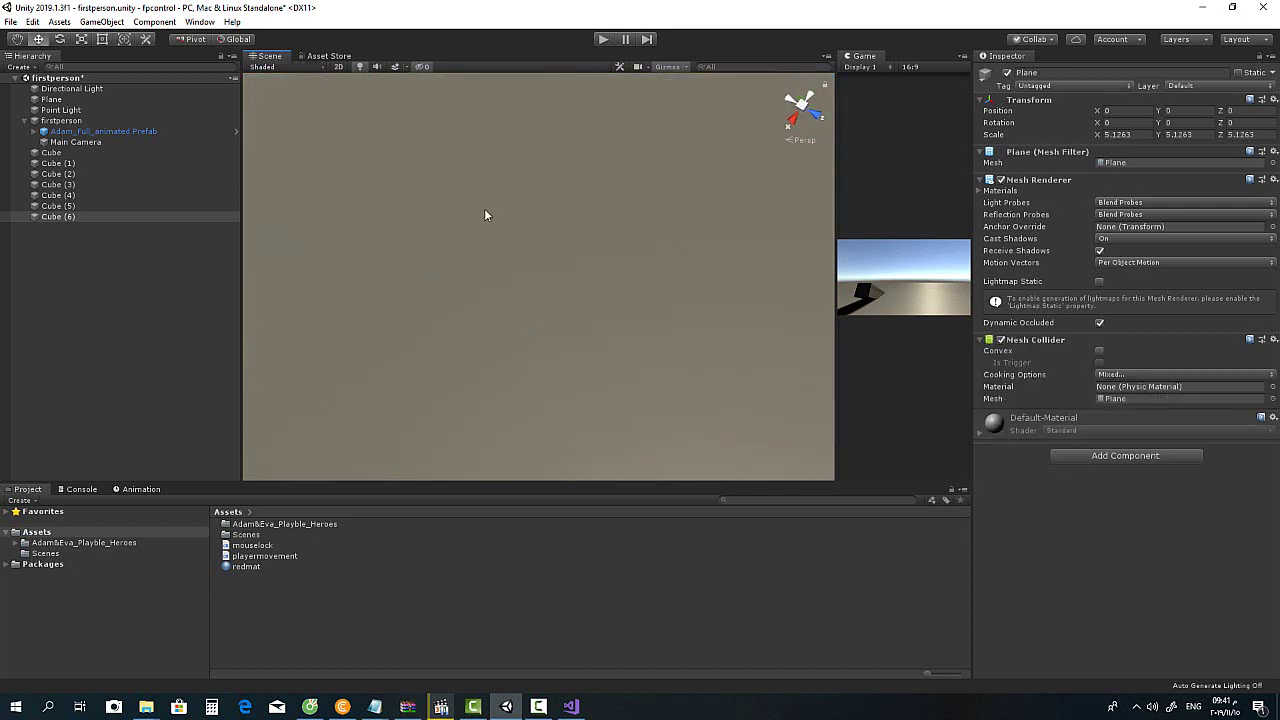
scroll(484, 215, "down", 6)
scroll(484, 215, "down", 3)
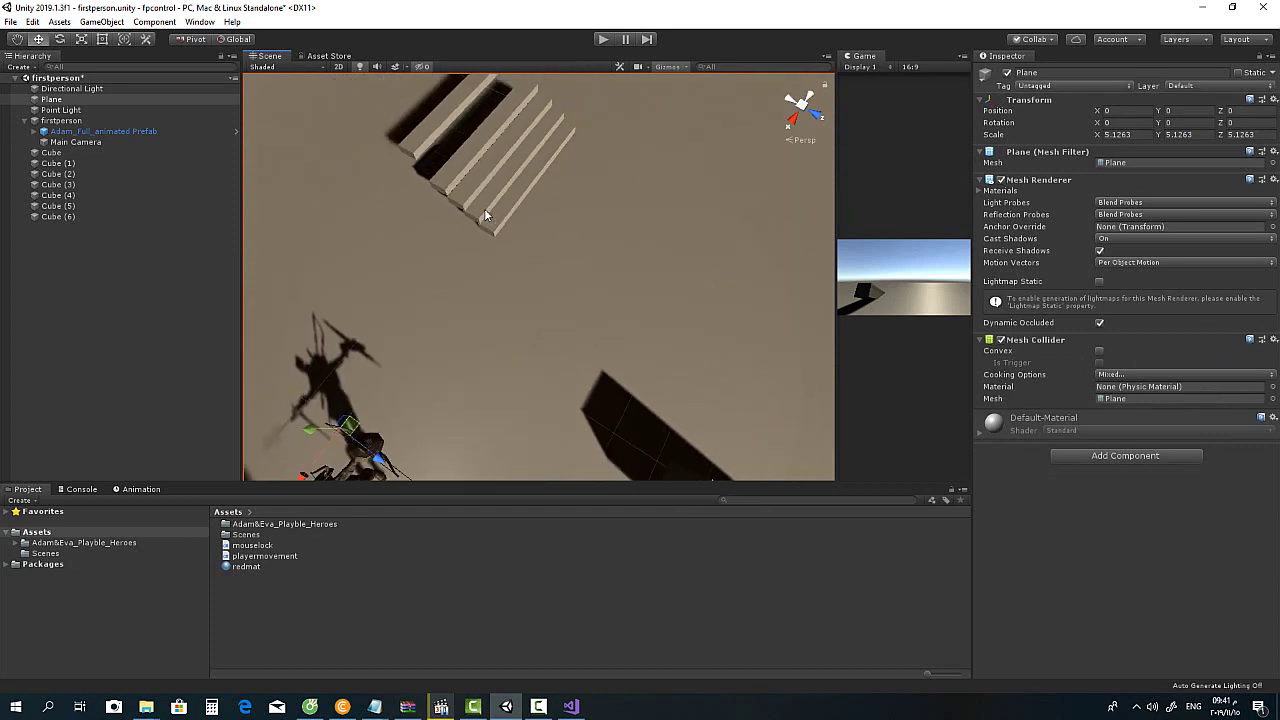
scroll(484, 215, "down", 2)
left_click(462, 133)
mouse_move(507, 147)
left_mouse_down()
mouse_move(478, 143)
mouse_move(519, 168)
mouse_move(459, 172)
left_mouse_up()
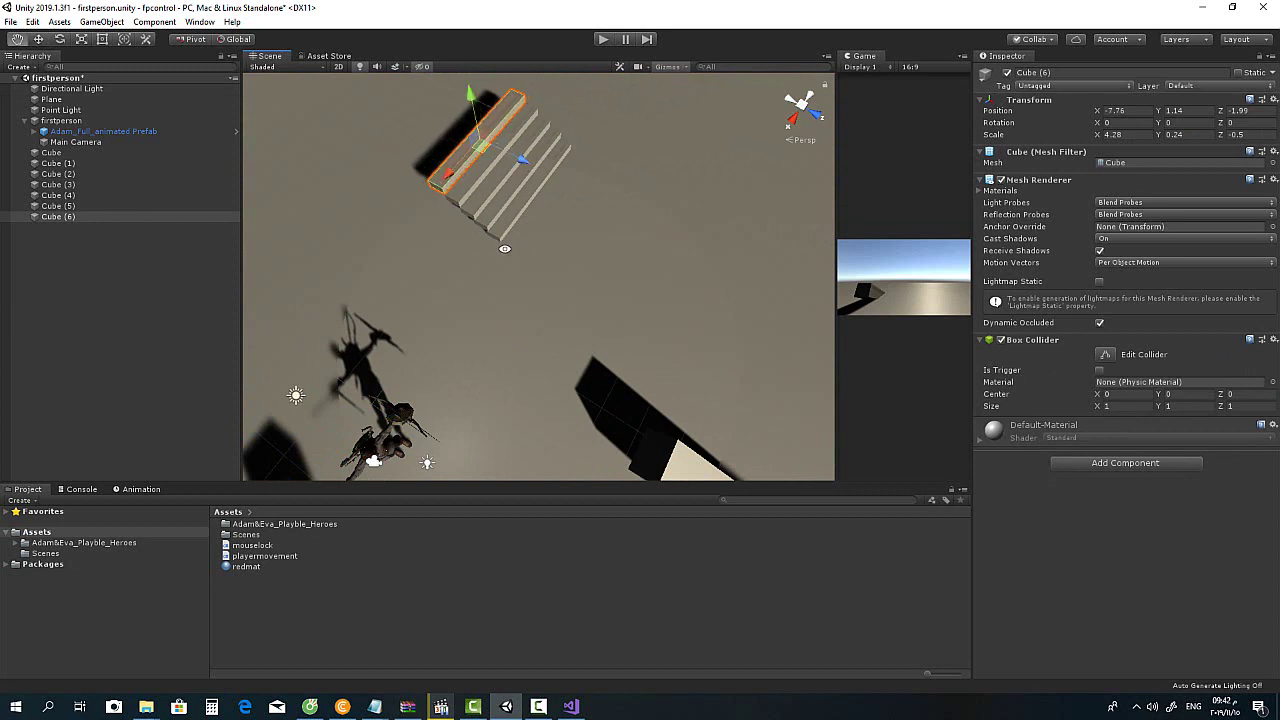
mouse_move(505, 248)
left_mouse_down("alt")
mouse_move(446, 323)
mouse_move(443, 310)
left_mouse_up("alt")
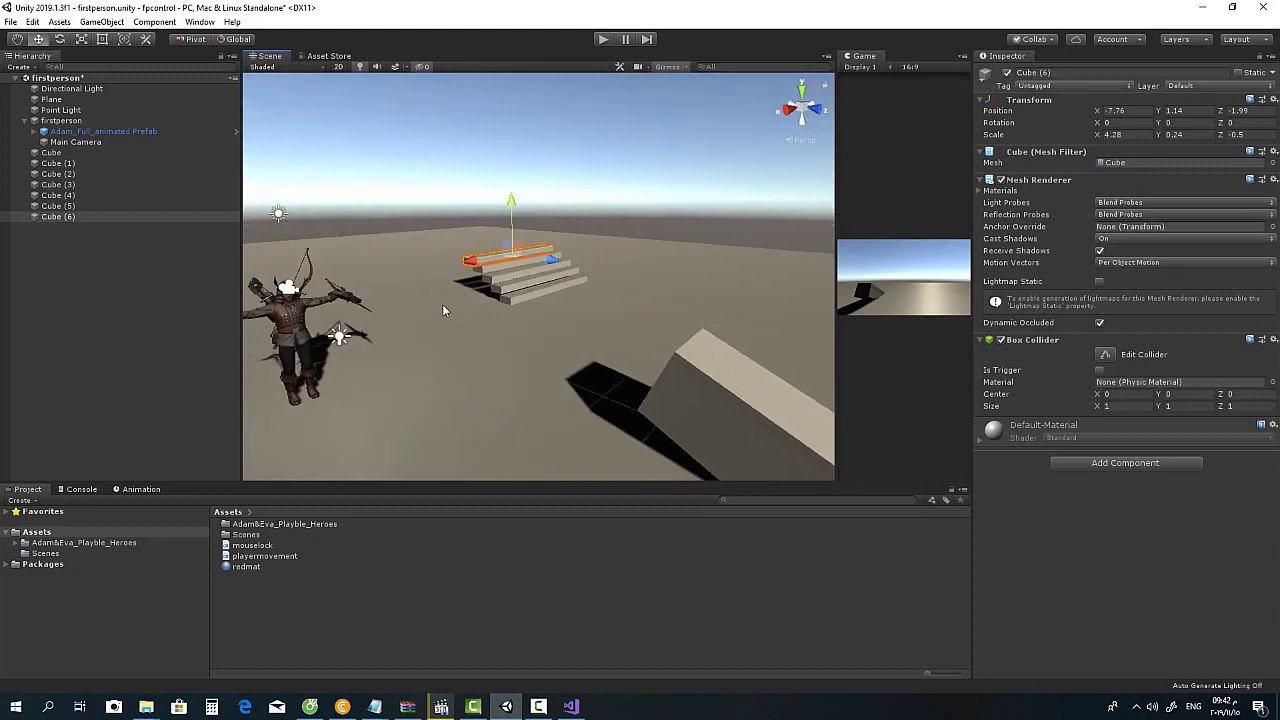
scroll(442, 304, "down", 3)
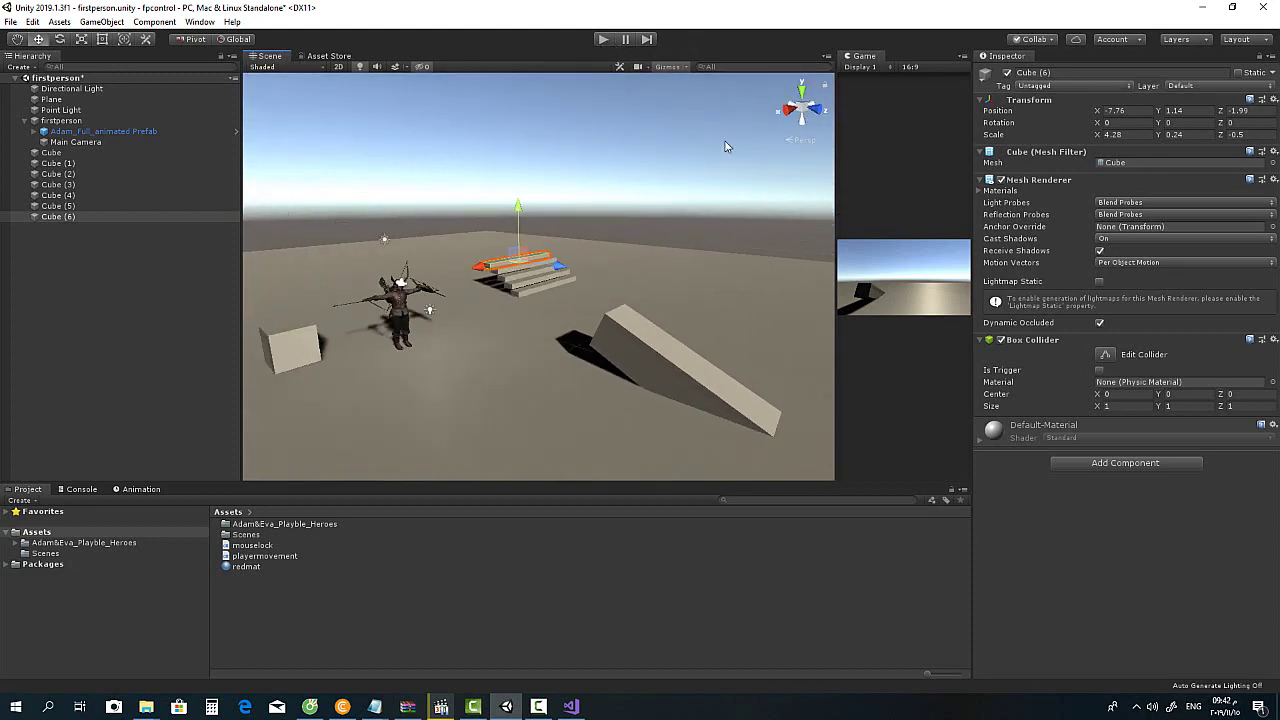
left_click_drag(829, 192, 443, 232)
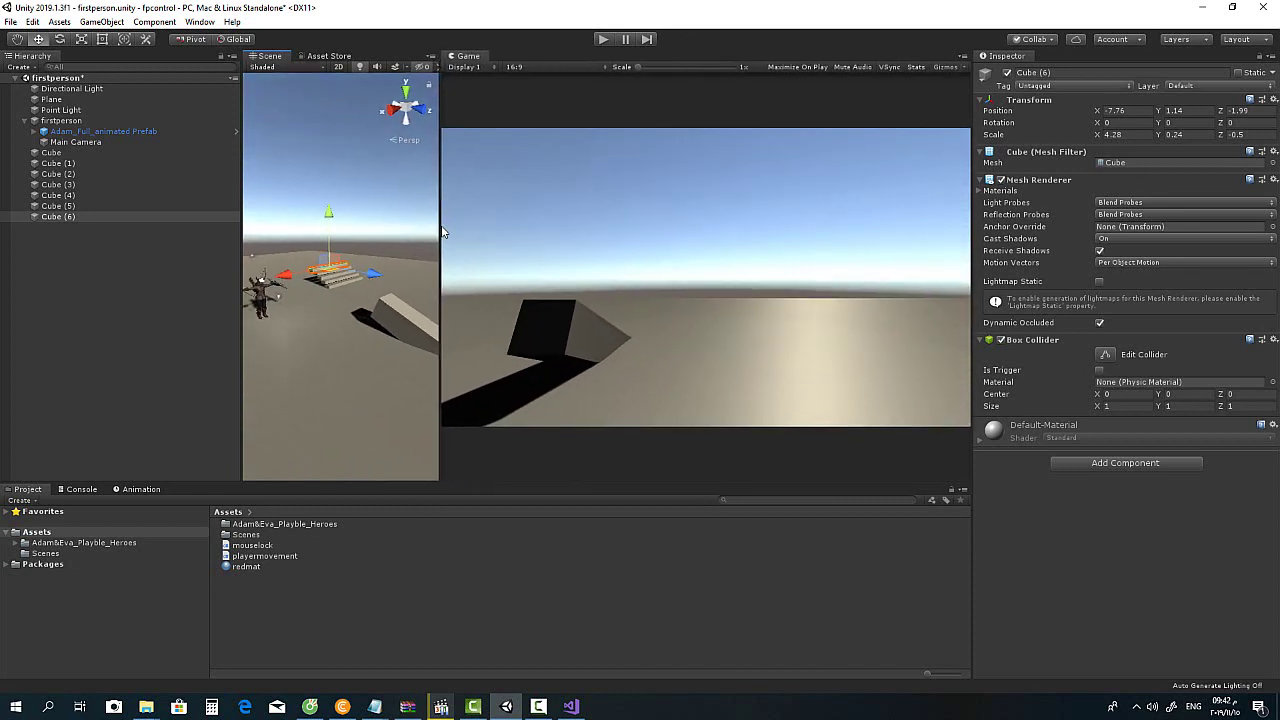
Step: Maximize the Game view, test-walk the character toward the stairs with W, then stop
right_click(472, 60)
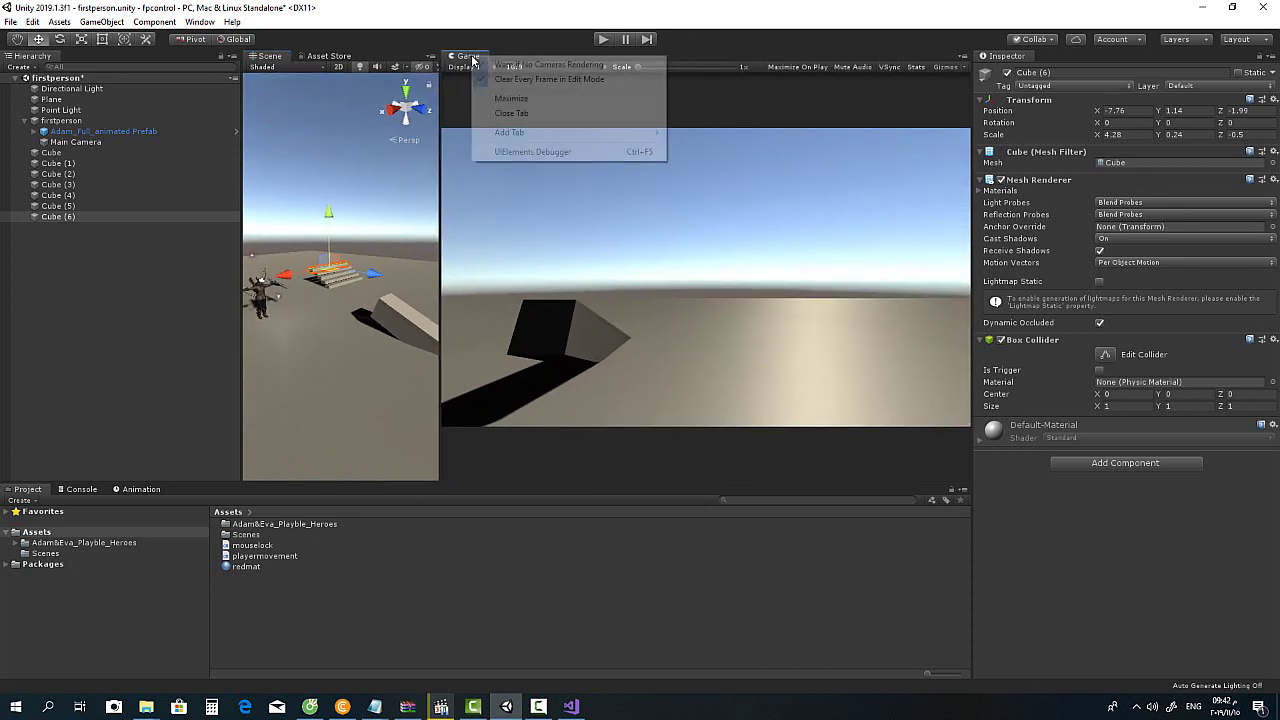
left_click(529, 99)
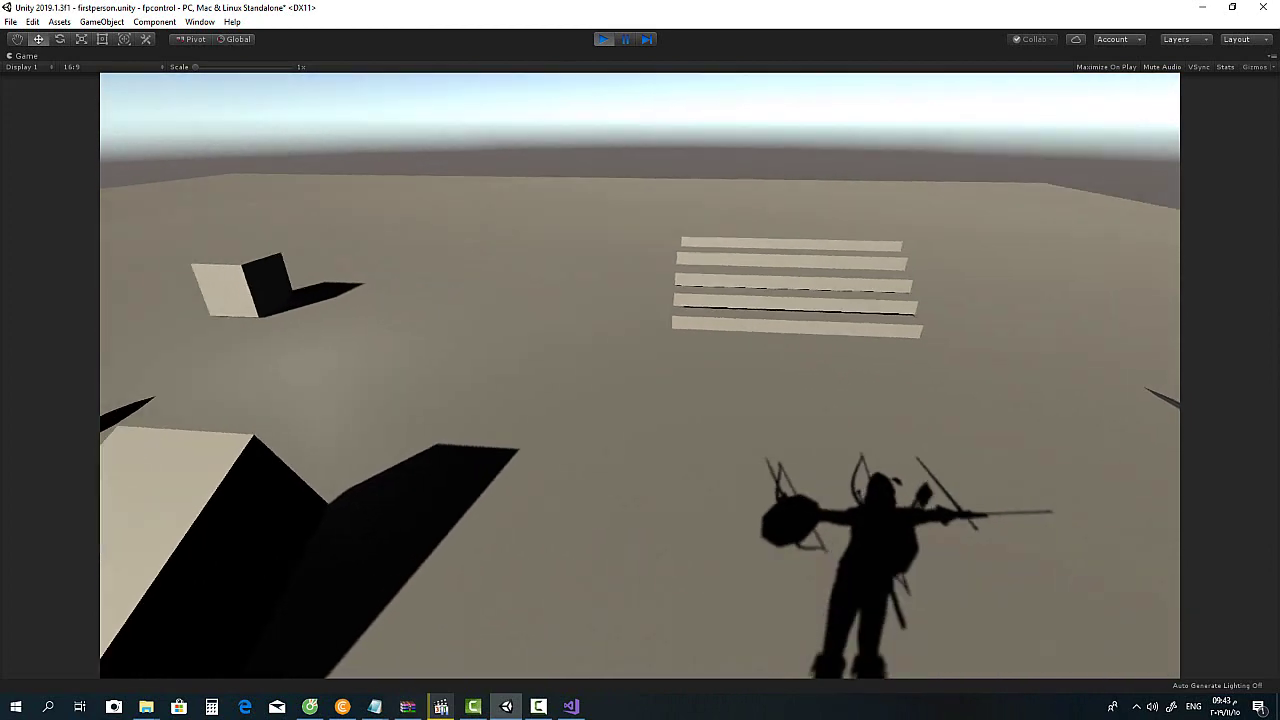
key("w")
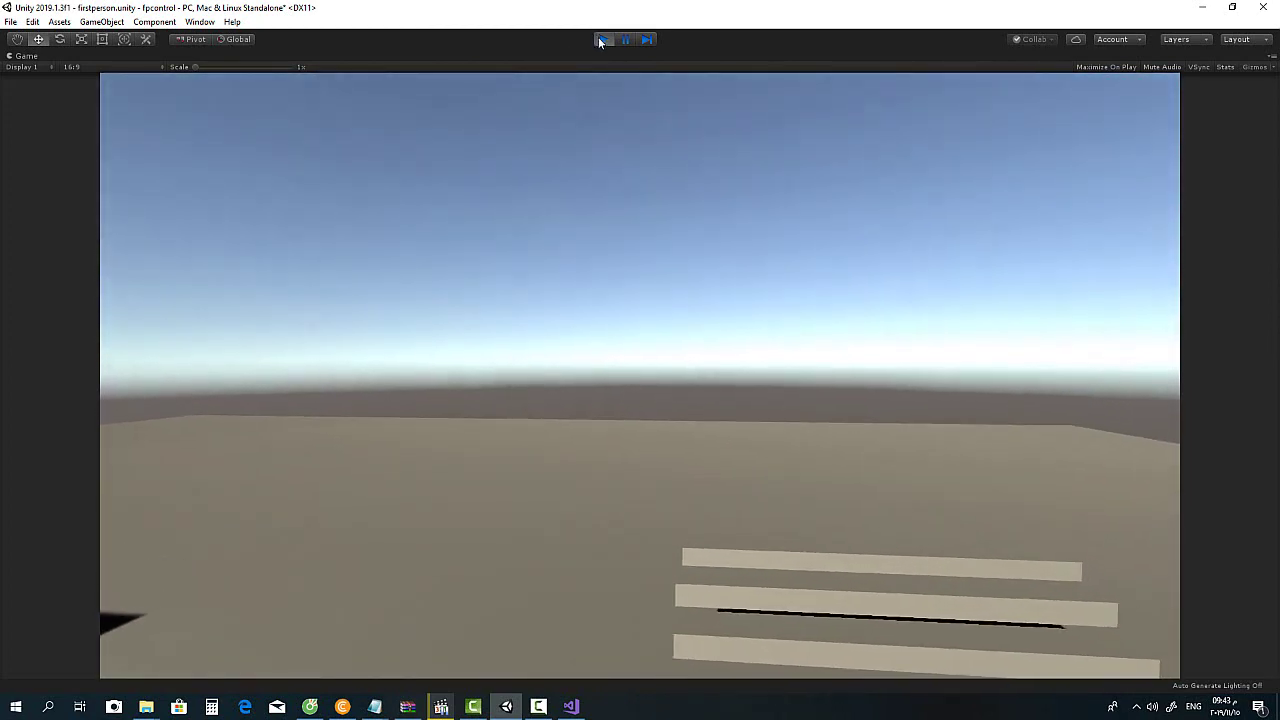
left_click(602, 38)
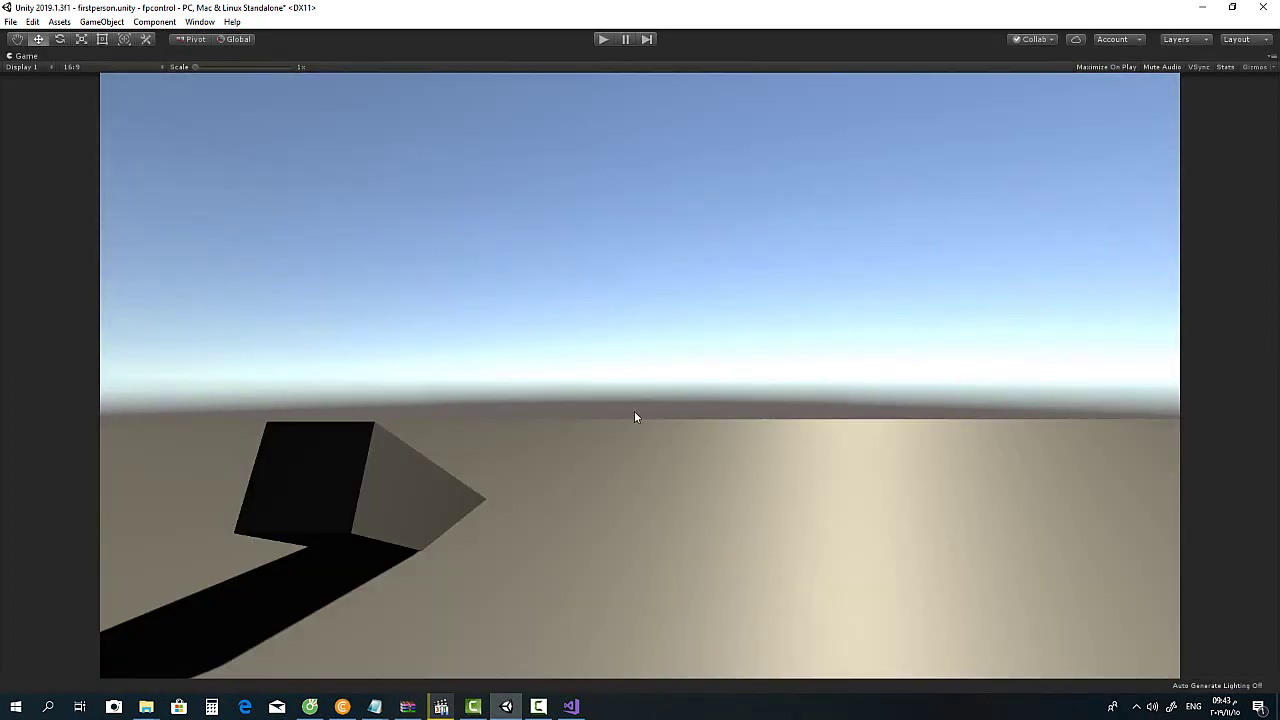
Step: Restore the normal editor layout and widen the Scene view beside a small Game view
right_click(27, 57)
left_click(54, 100)
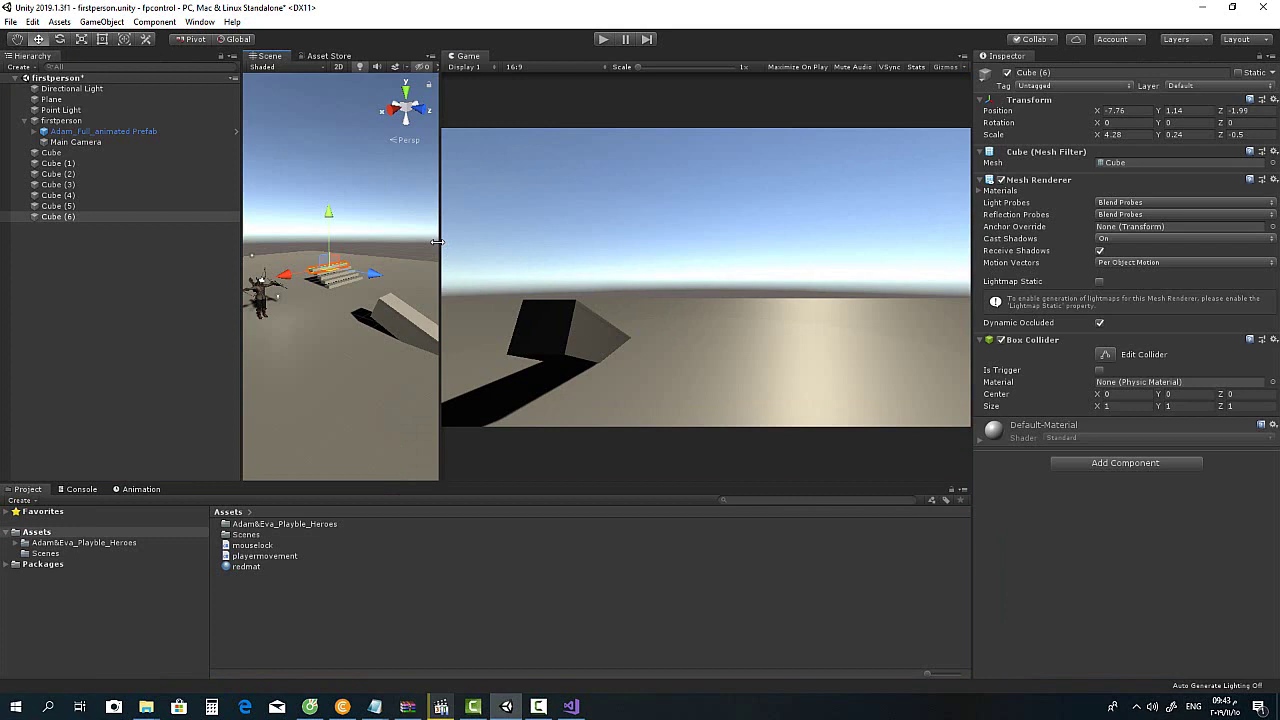
left_click_drag(440, 246, 738, 250)
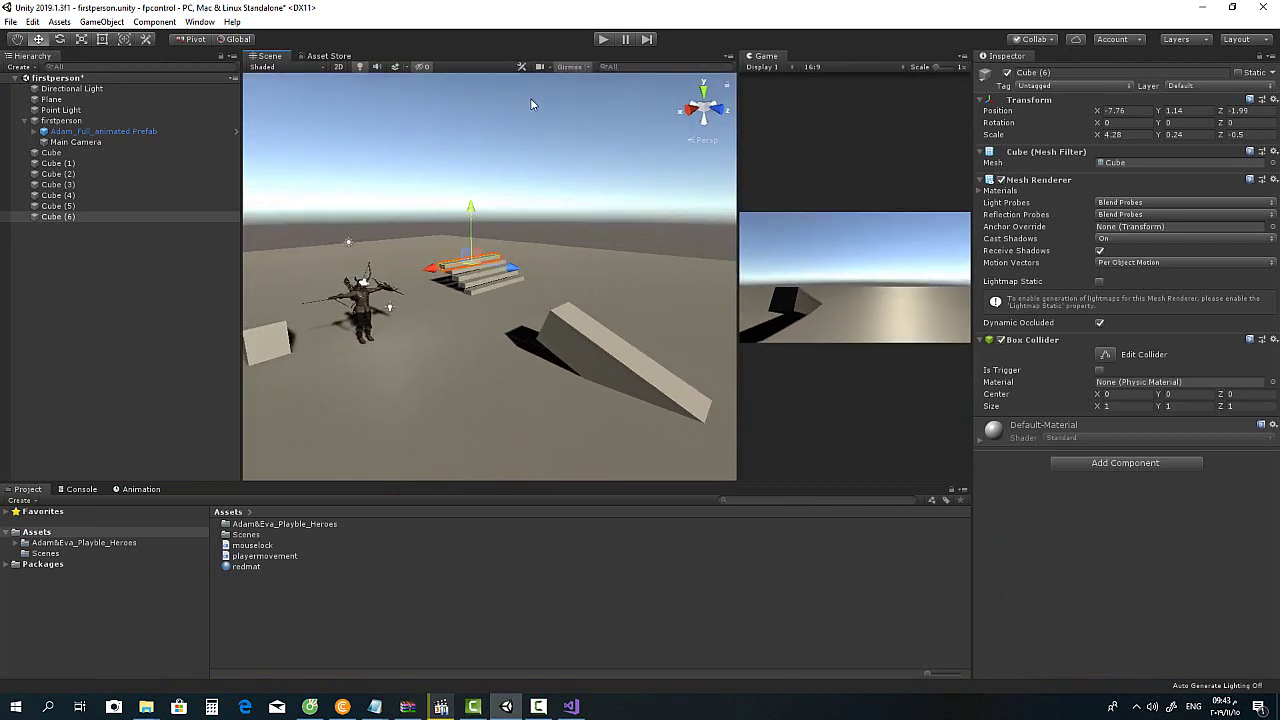
Step: Run the scene and walk the character forward, back and across the open ground
left_click(612, 39)
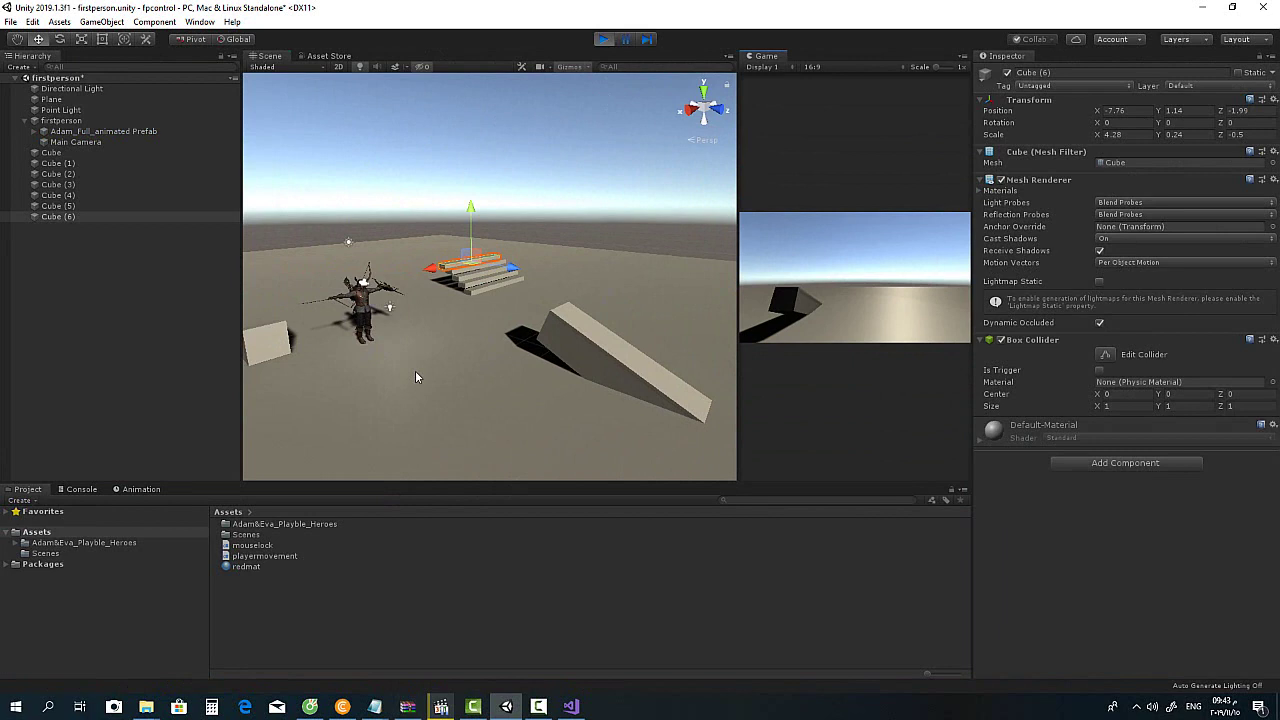
key("w")
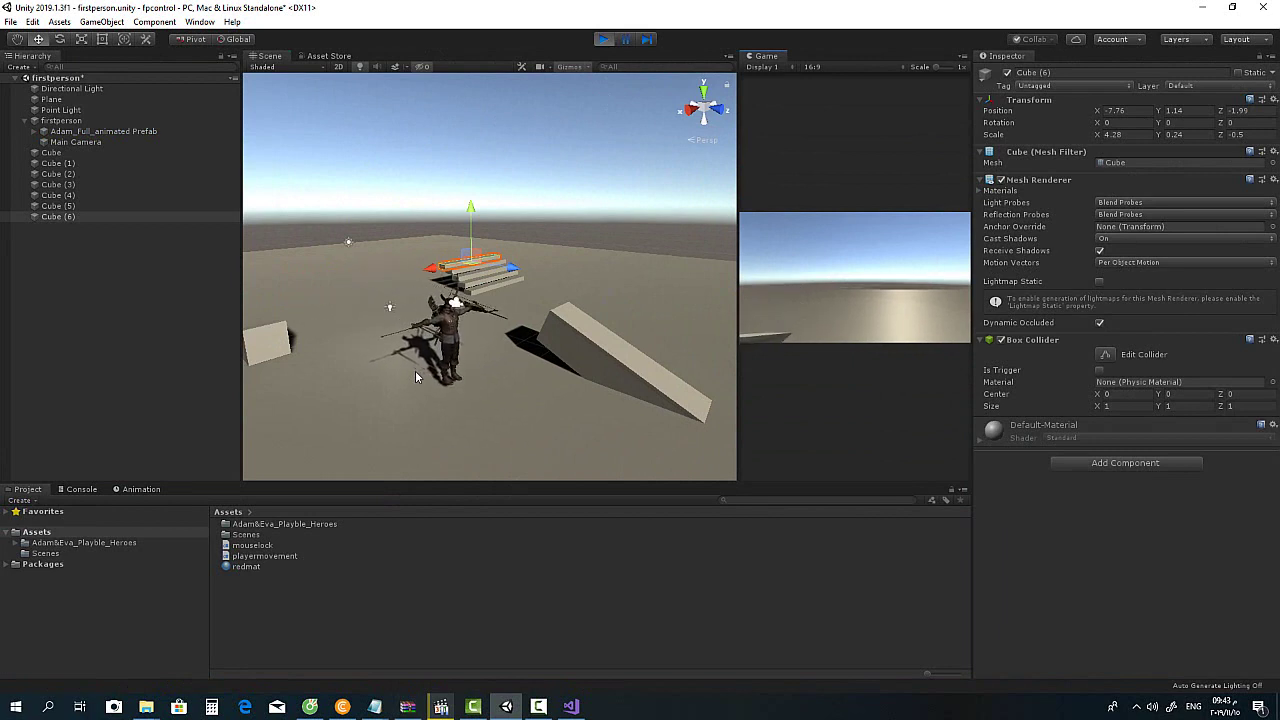
key("s")
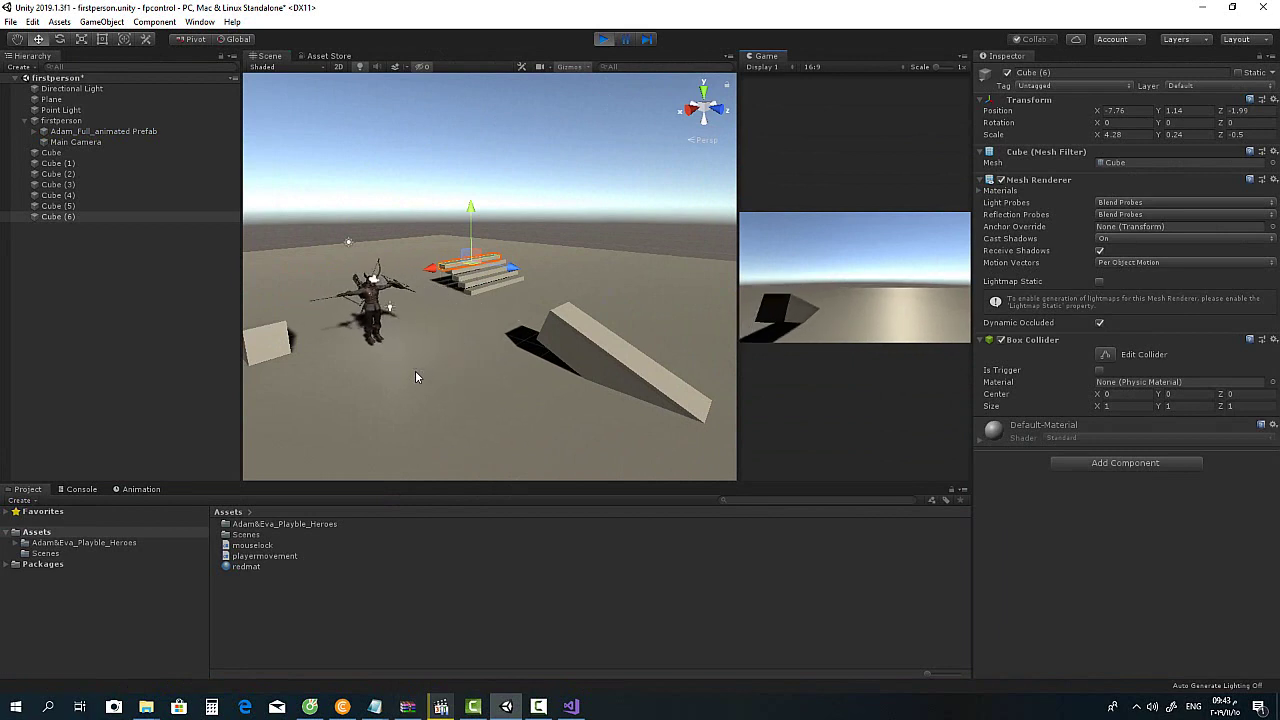
key("s")
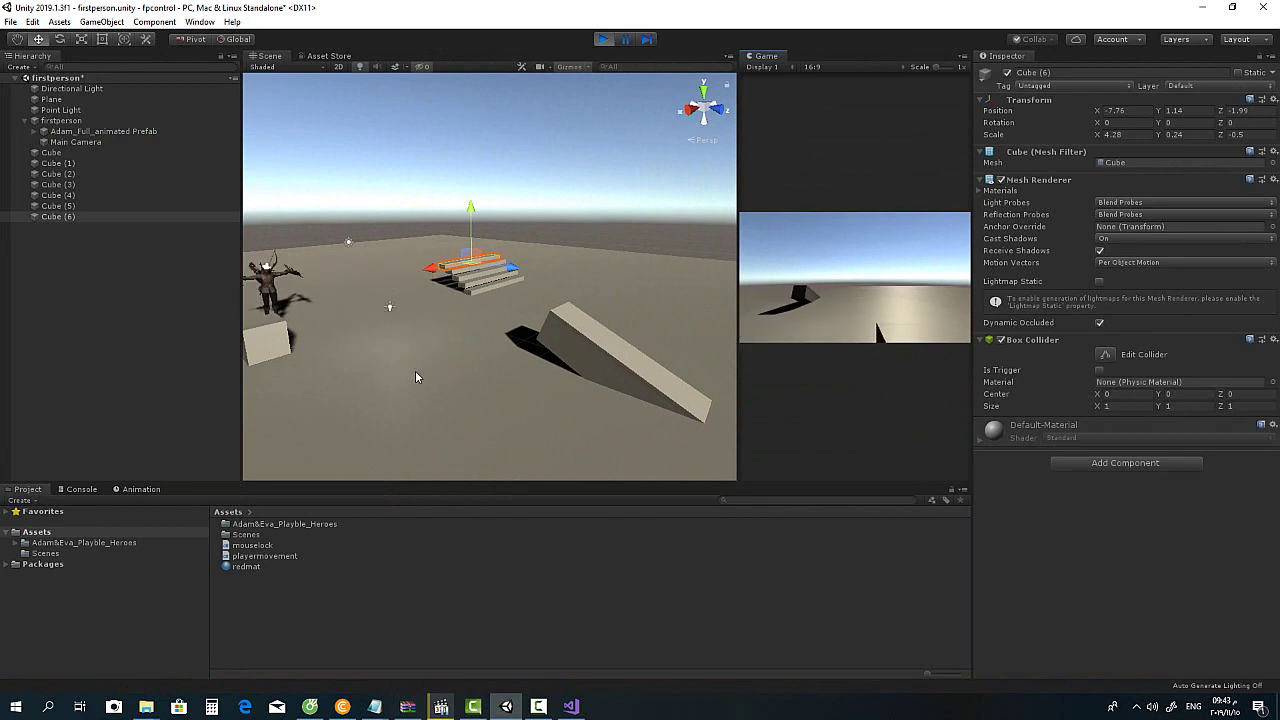
key("s")
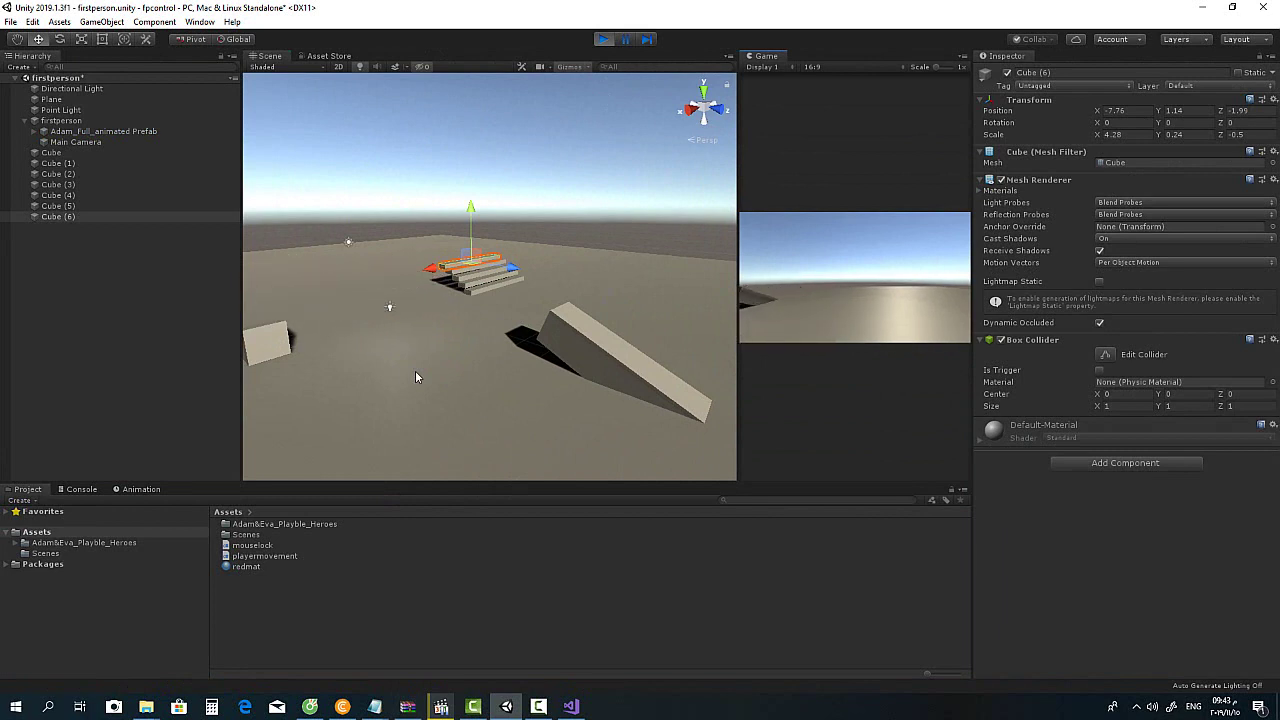
key("s")
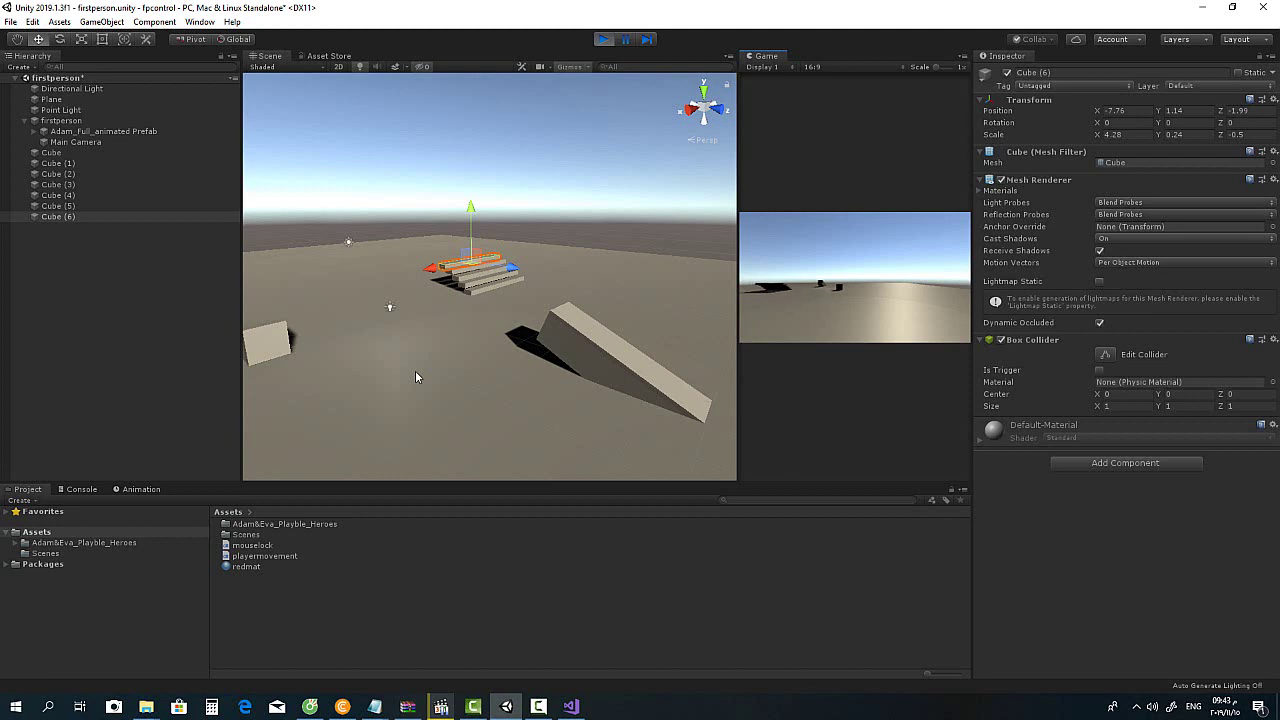
key("s")
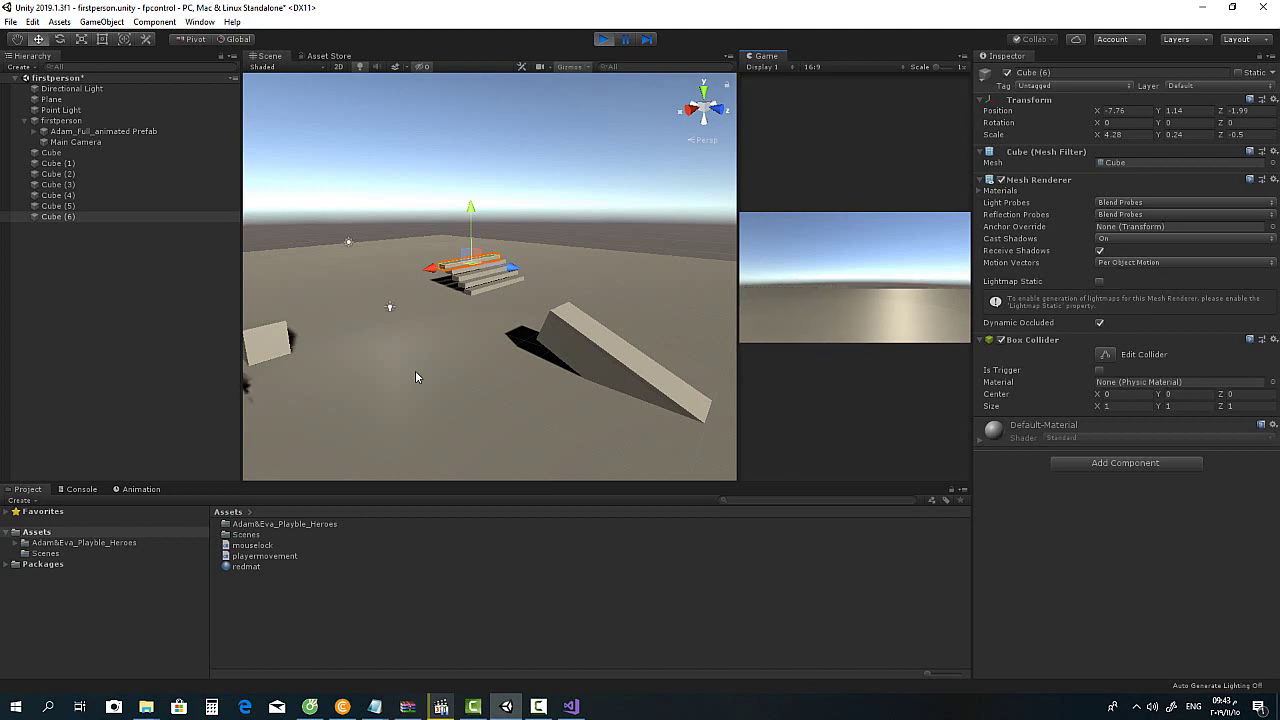
key("s")
Step: Walk beside the ramp, up it and off its top, then away from the stairs
key("w")
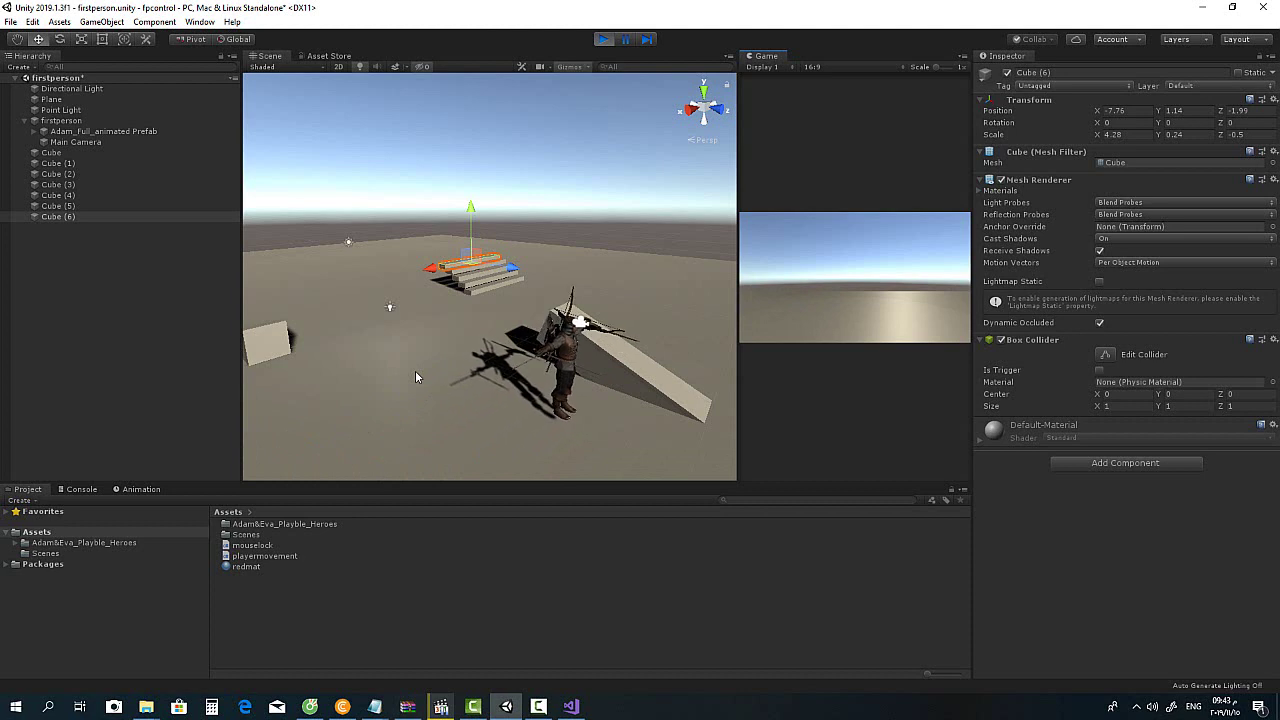
key("s")
key("s")
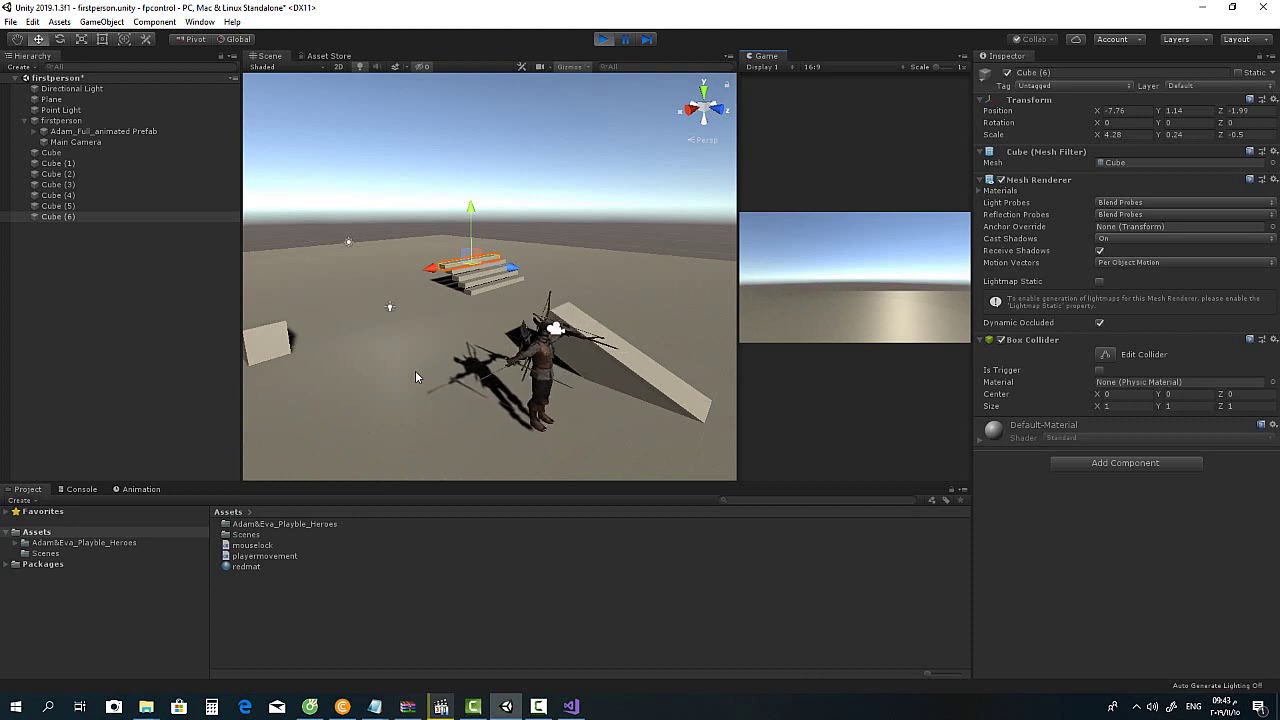
key("d")
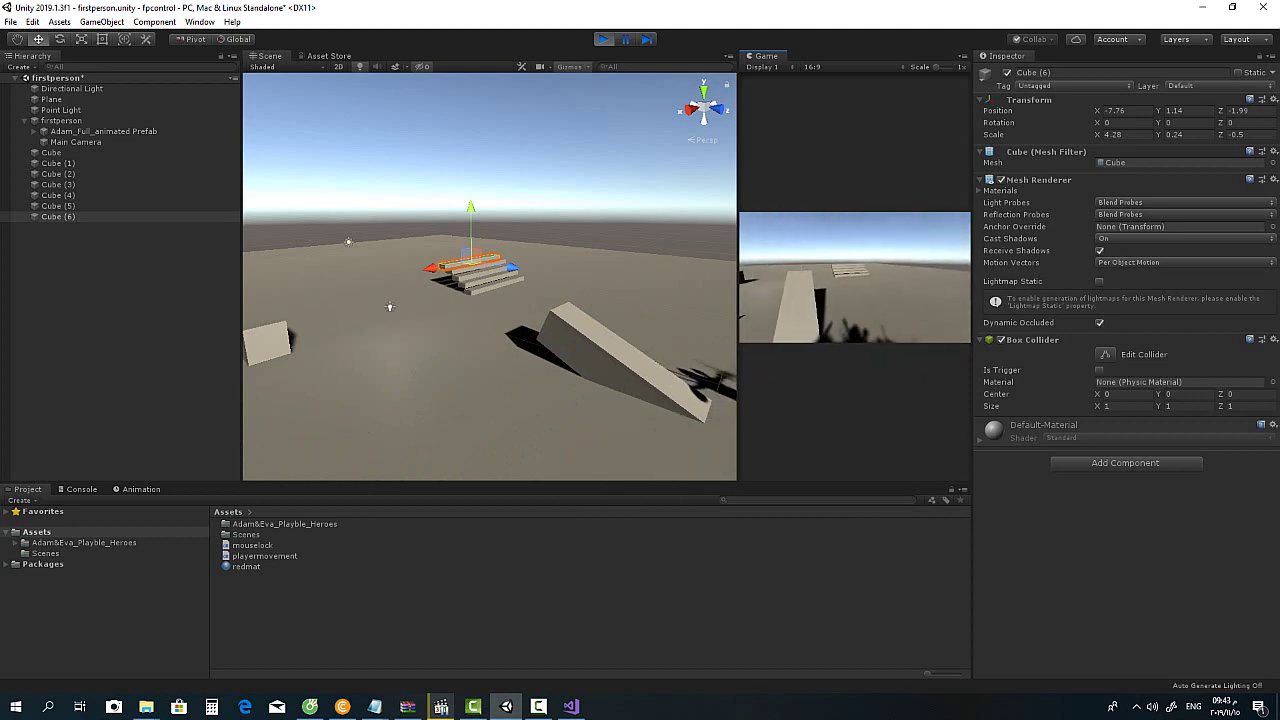
key("w")
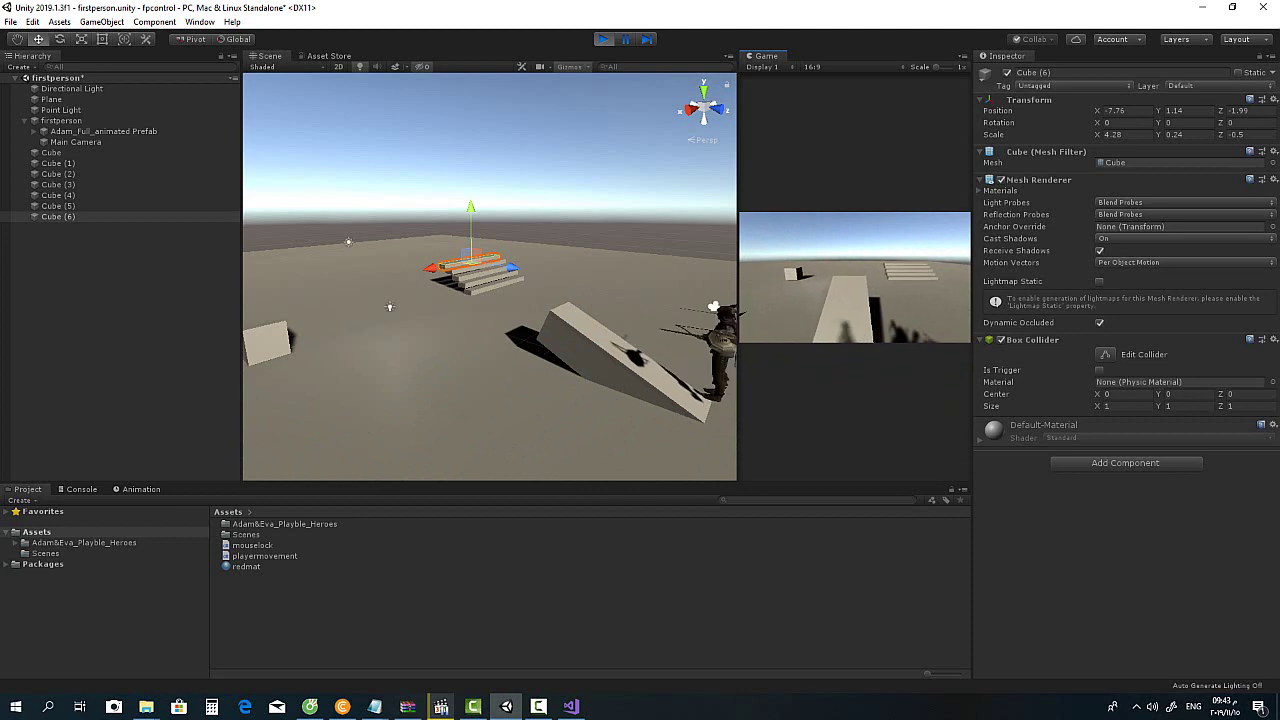
key("w")
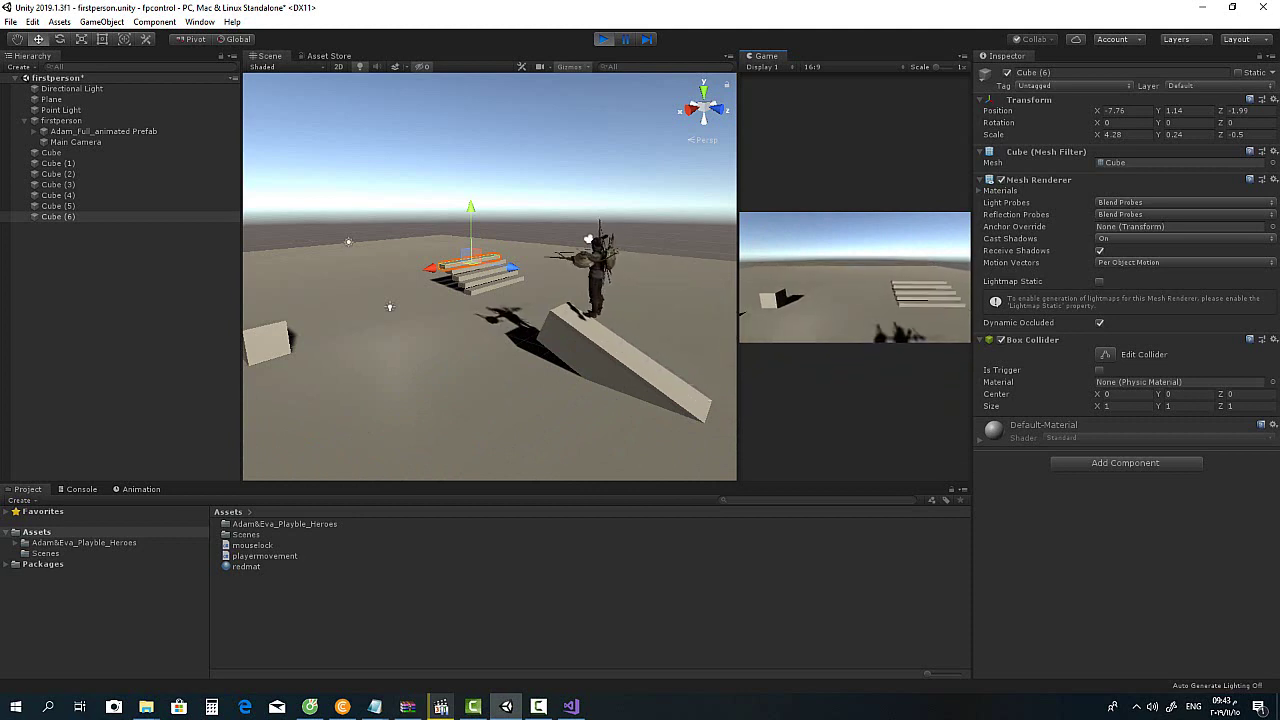
key("w")
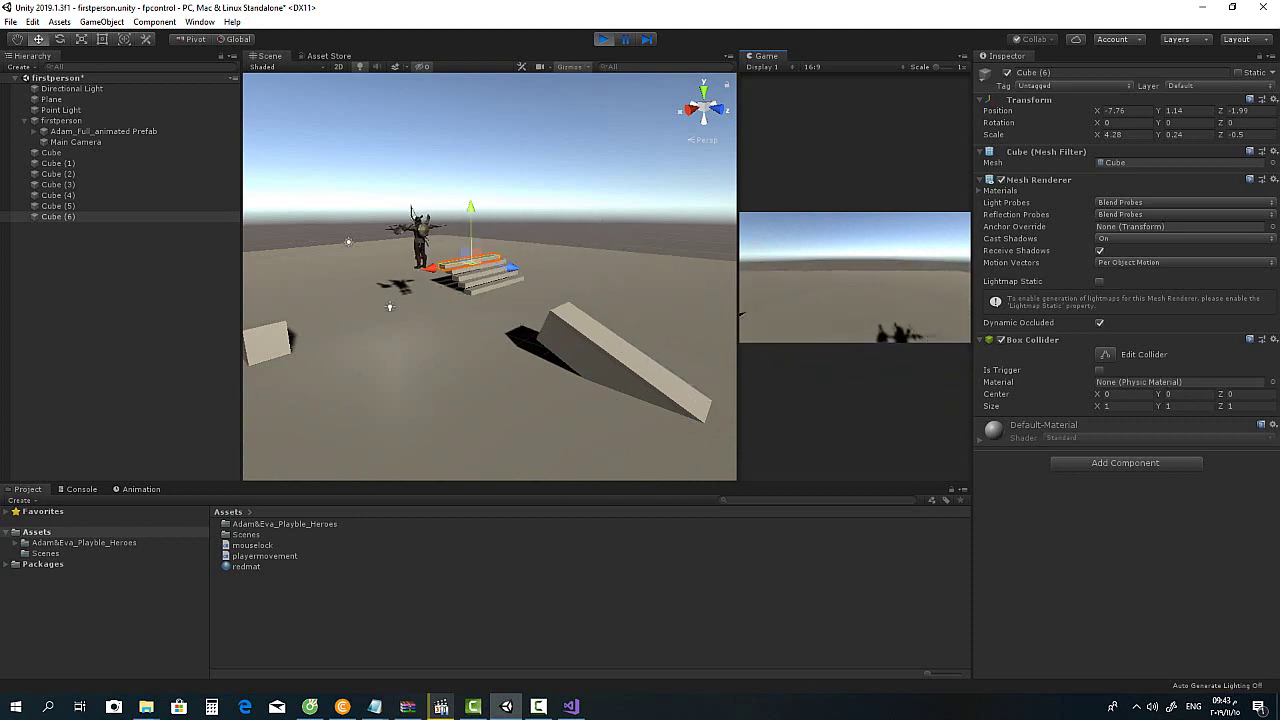
key("s")
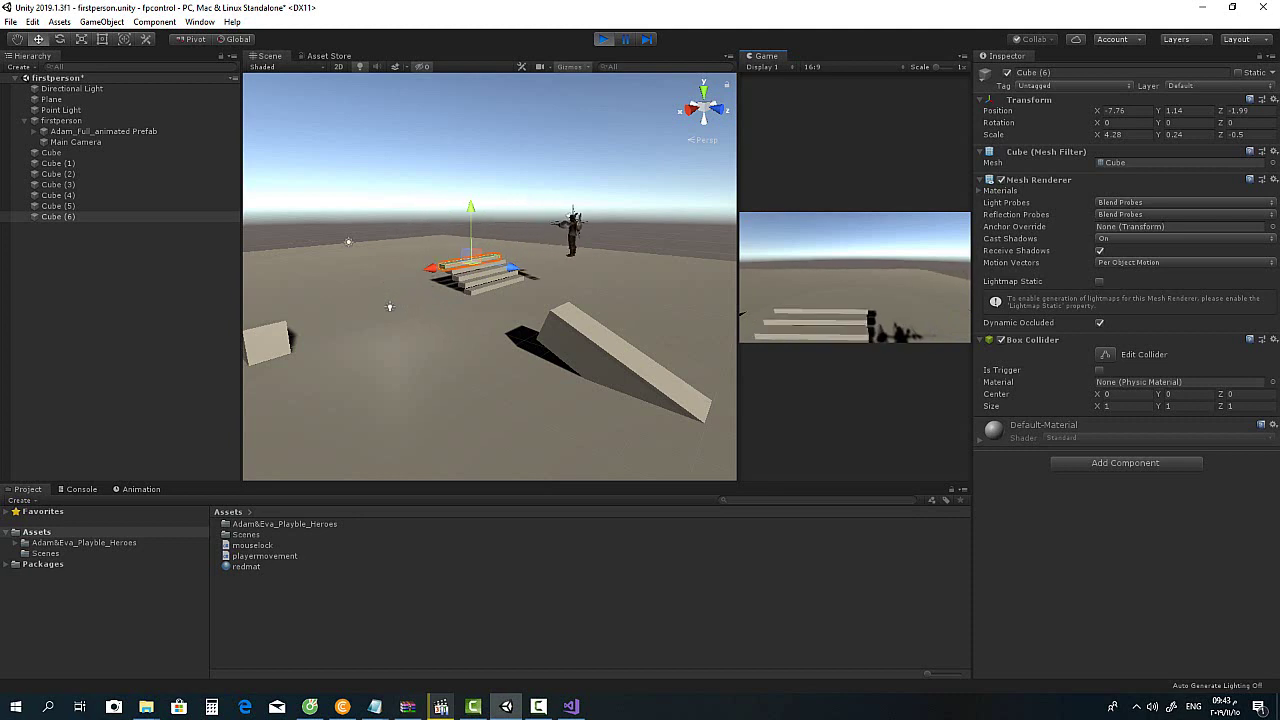
key("s")
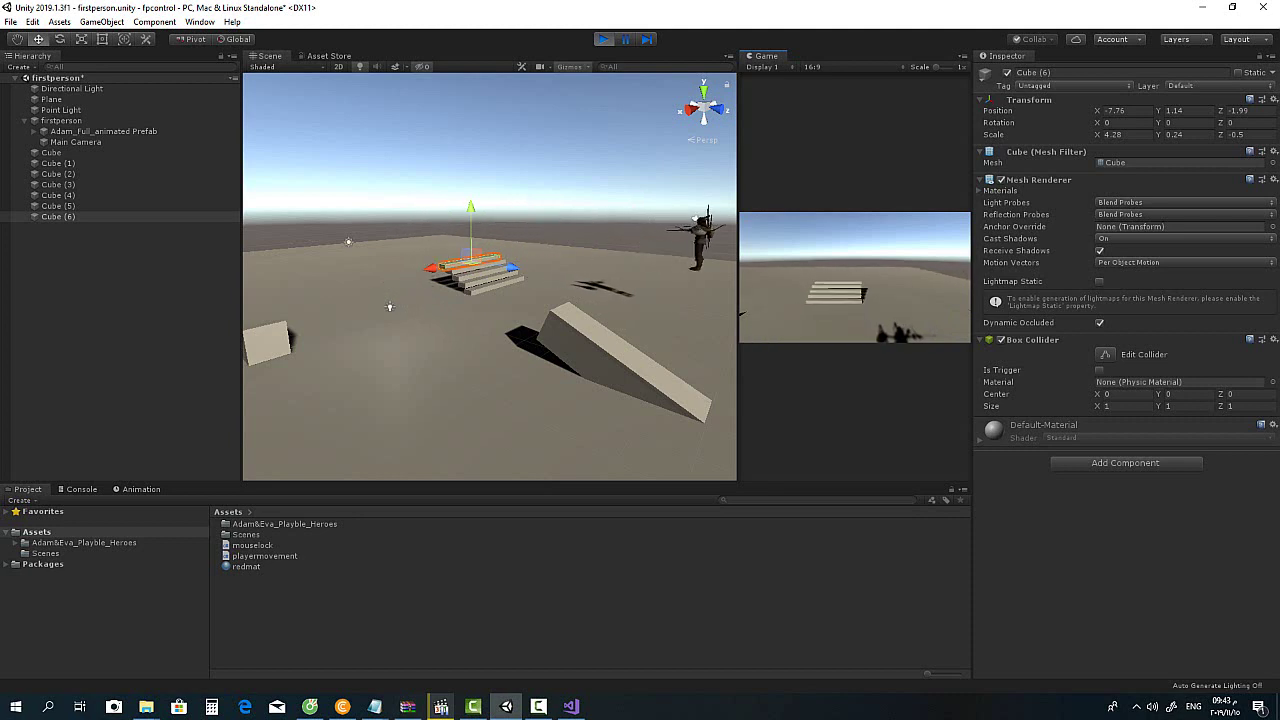